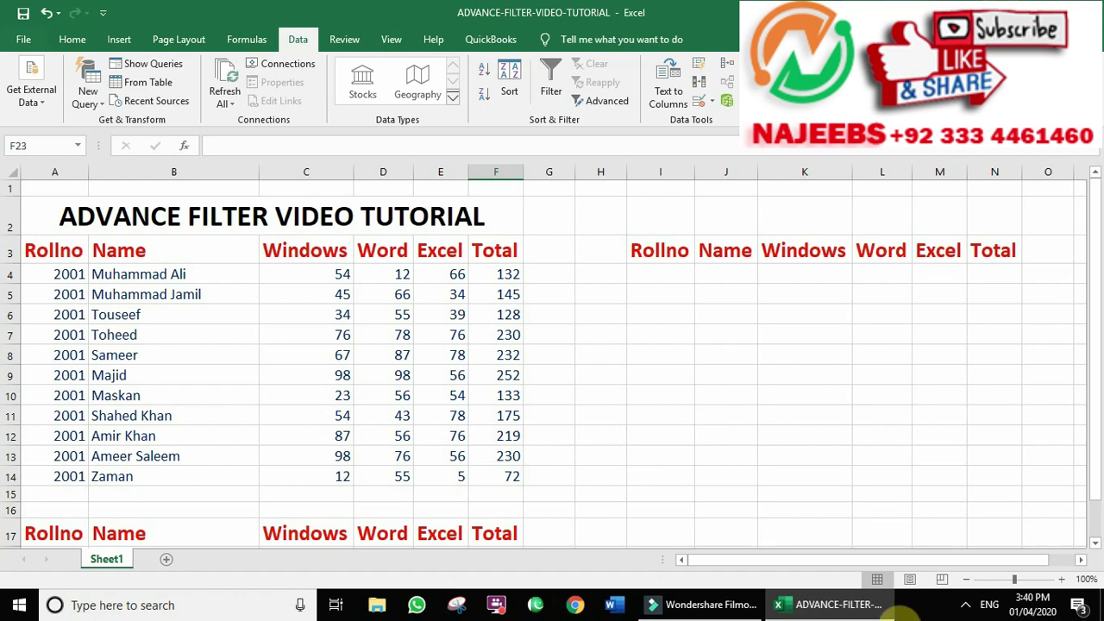
- Select the marks table header row, then the whole table, then the Rollno values in column A
mouse_move(64, 250)
mouse_down()
mouse_move(521, 344)
mouse_move(520, 476)
mouse_up()
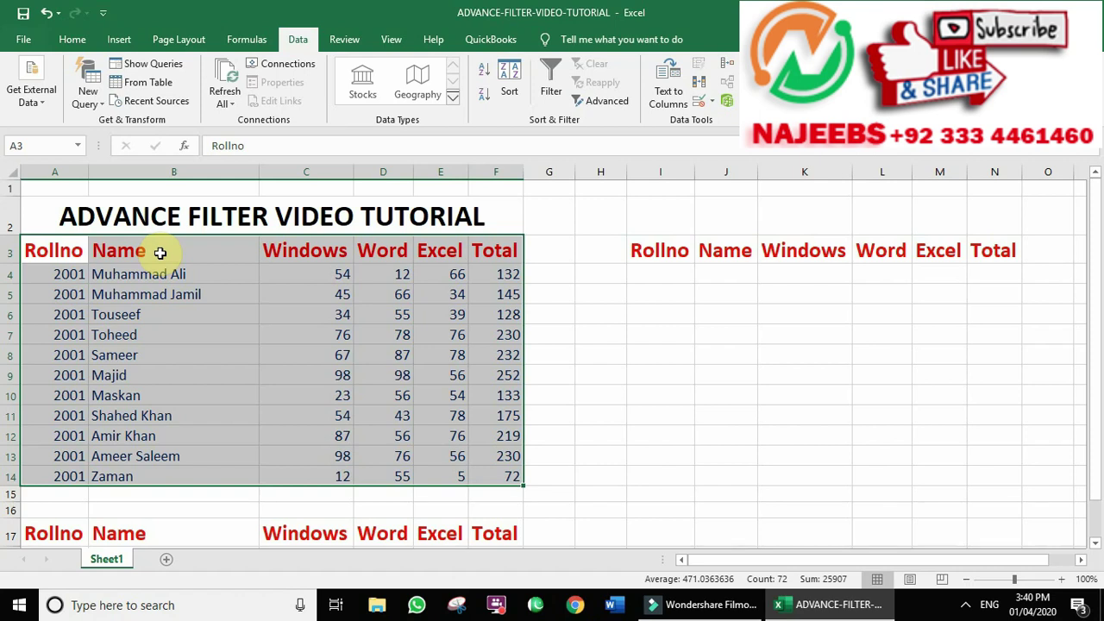
click(160, 253)
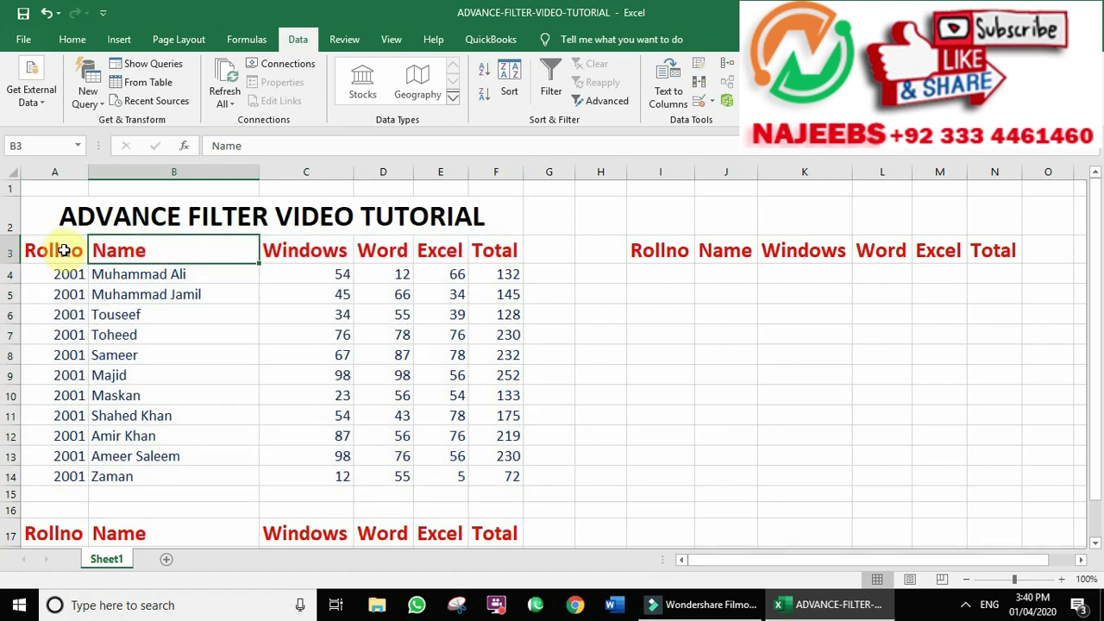
drag(32, 250, 363, 251)
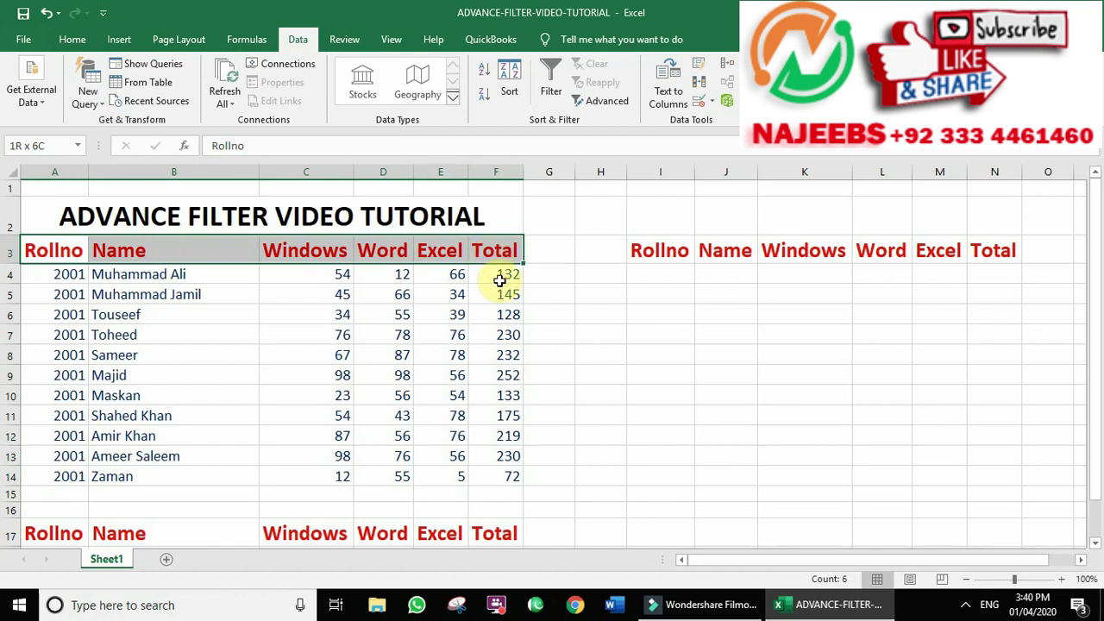
mouse_move(363, 251)
mouse_down()
mouse_move(521, 476)
mouse_move(491, 473)
mouse_up()
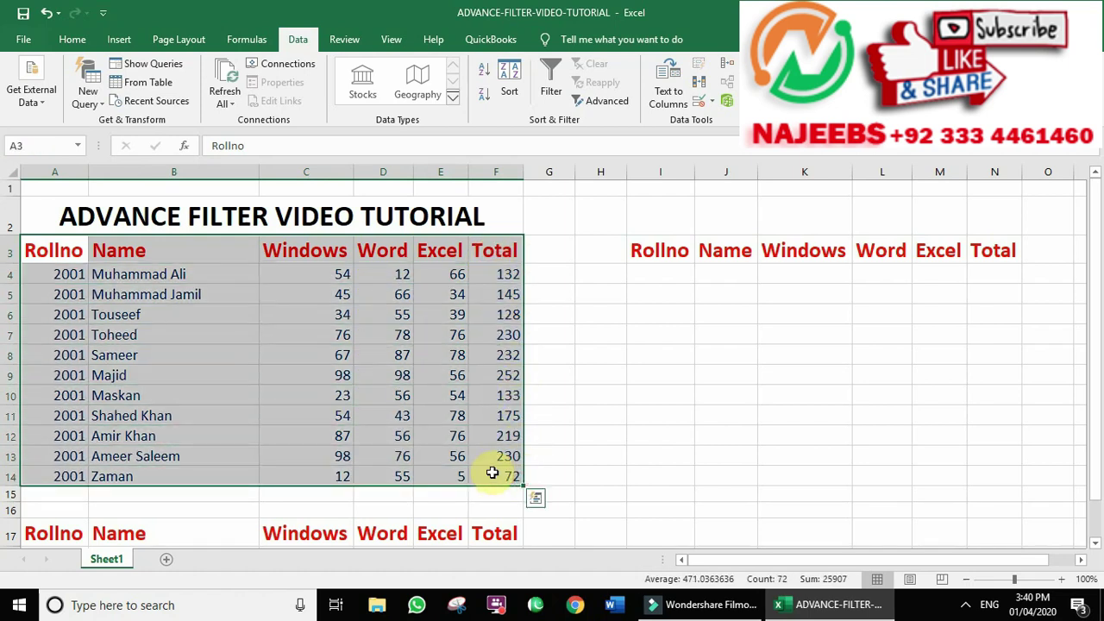
click(99, 316)
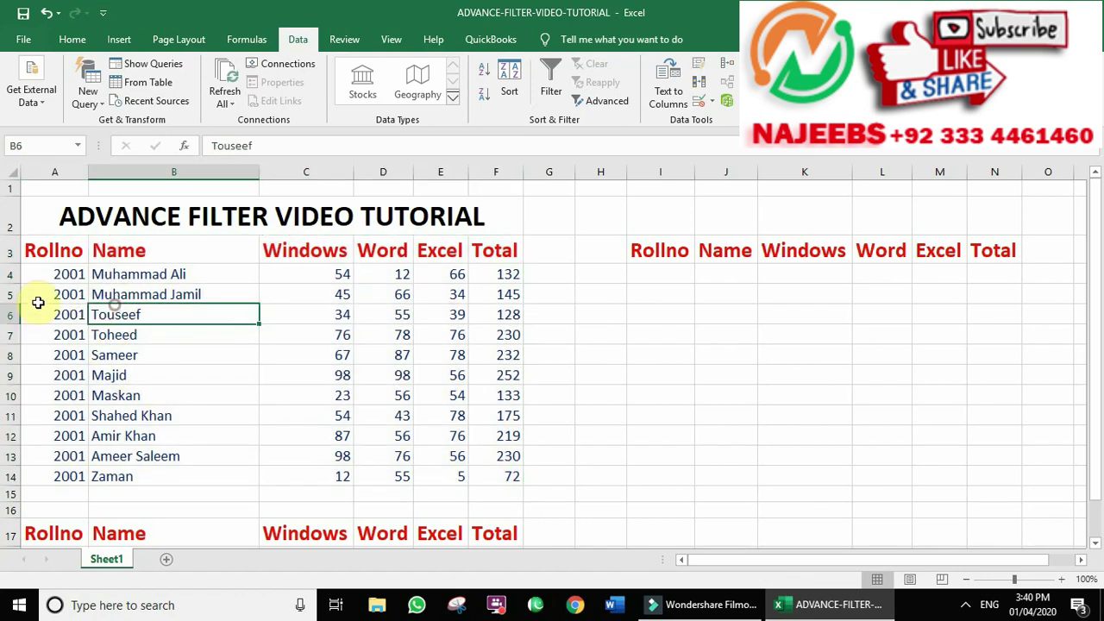
drag(45, 268, 56, 477)
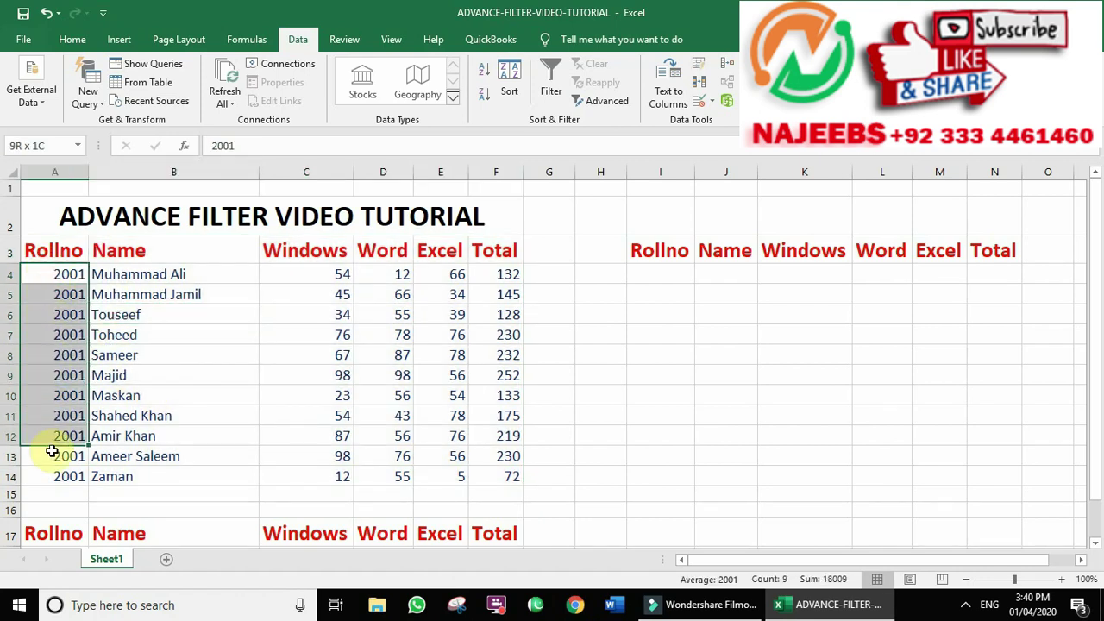
click(159, 411)
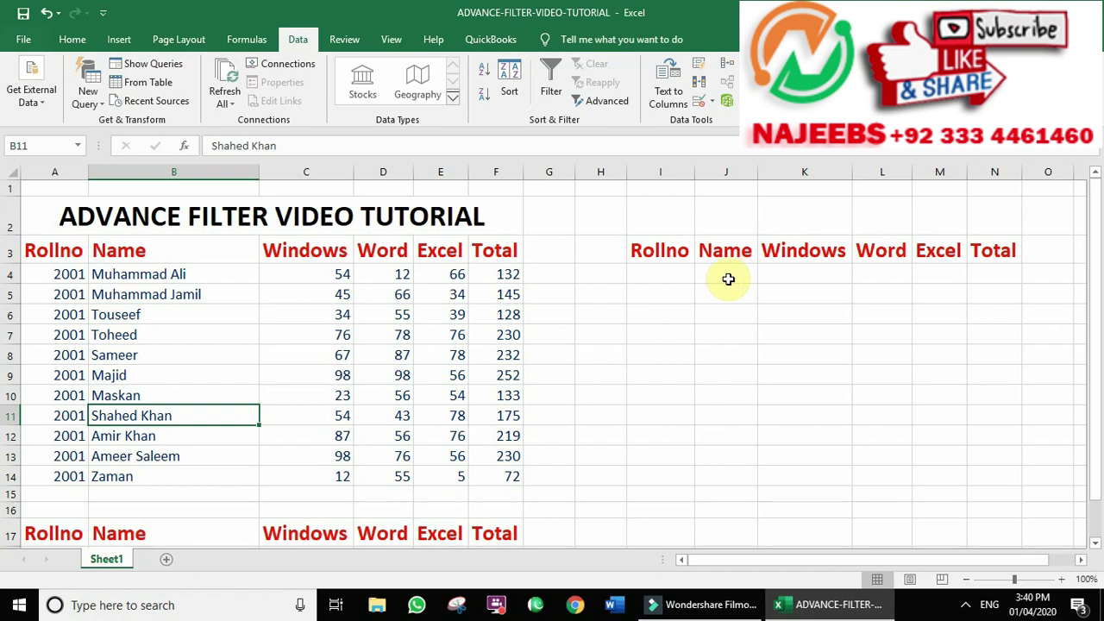
scroll(399, 384, down, 4)
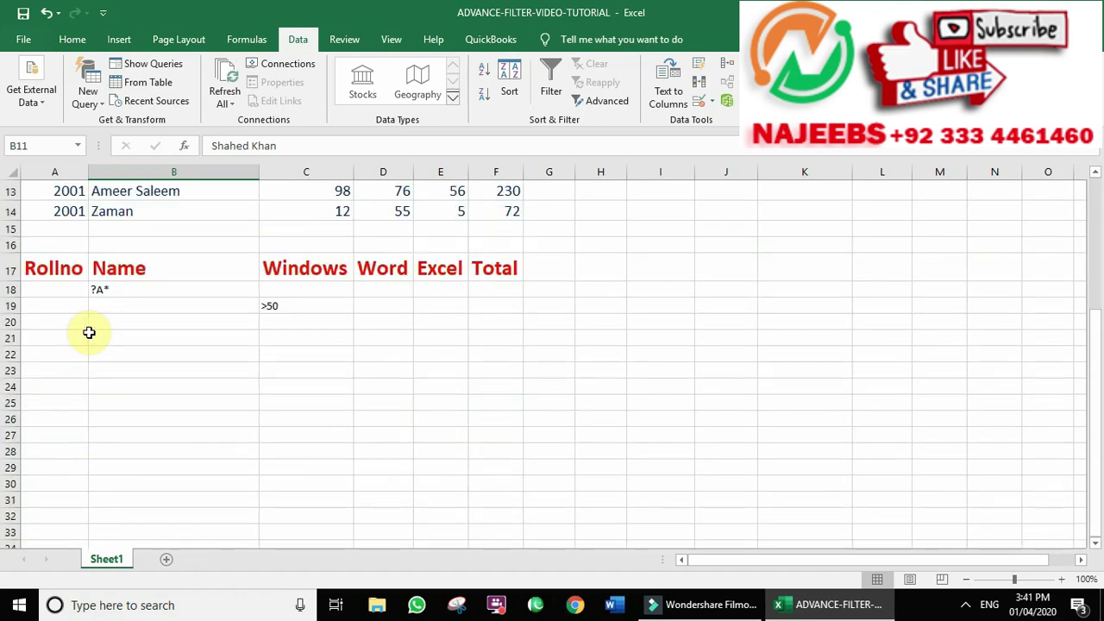
scroll(58, 271, up, 4)
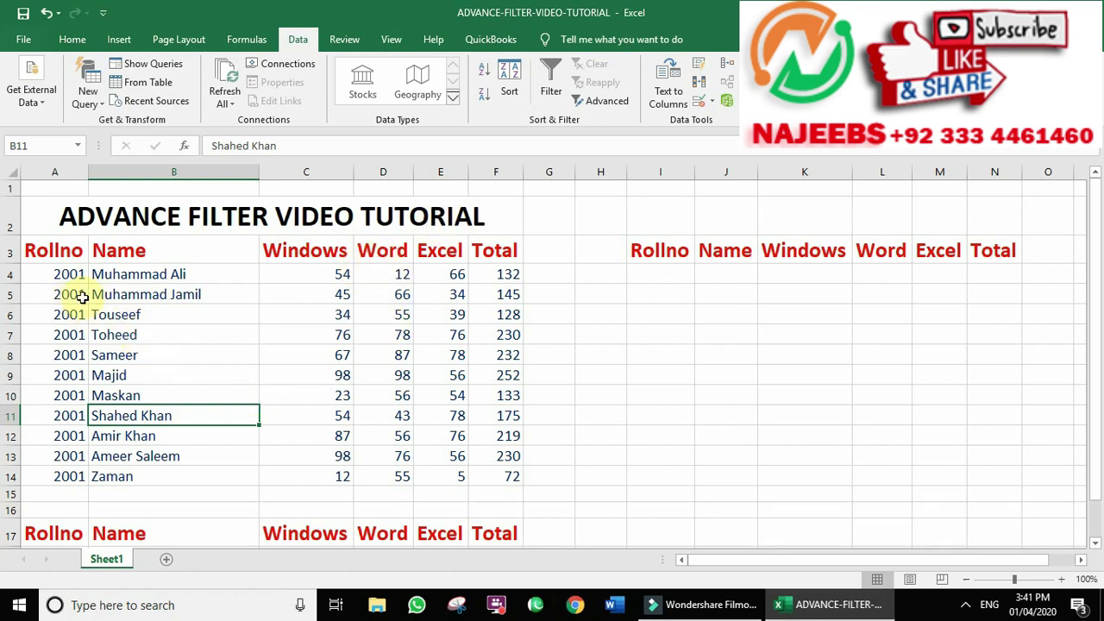
click(123, 275)
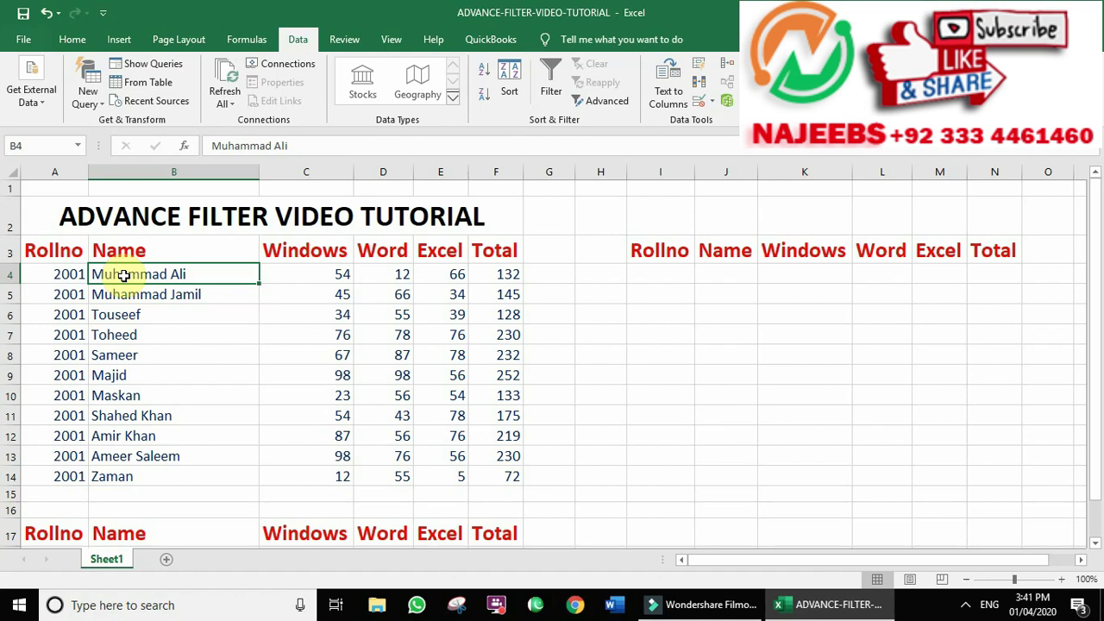
click(291, 277)
click(293, 294)
click(197, 294)
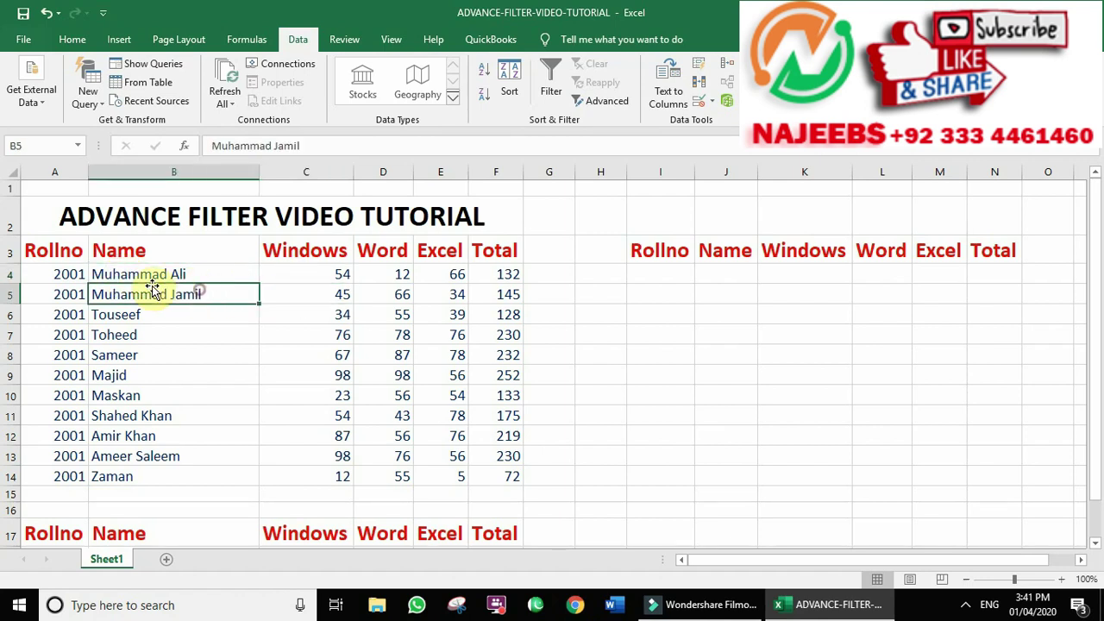
click(146, 274)
click(94, 294)
click(96, 274)
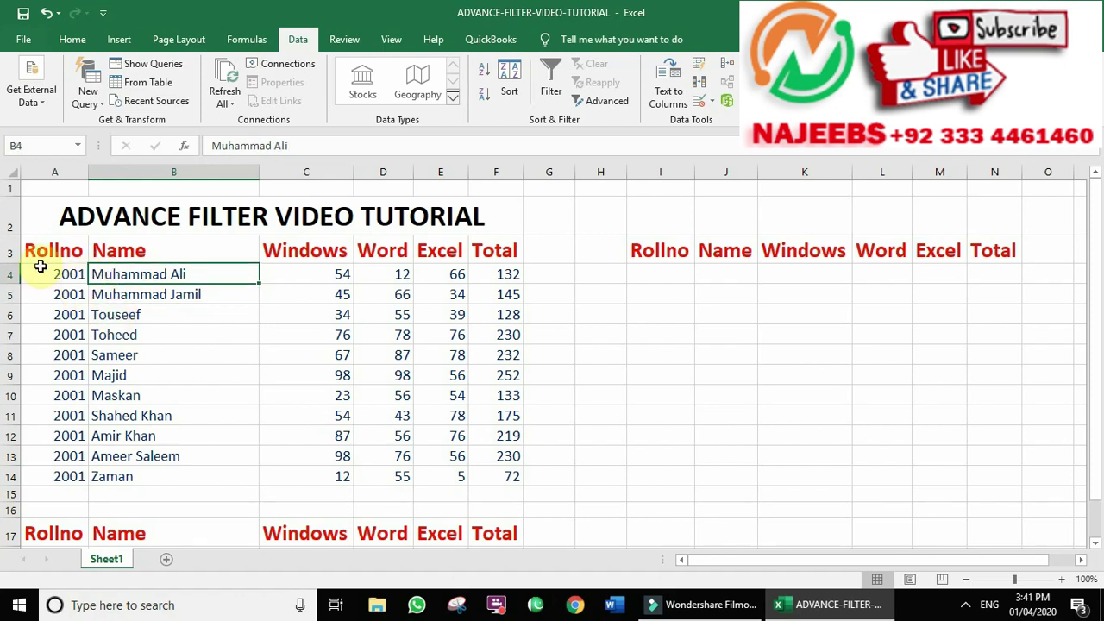
mouse_move(39, 250)
mouse_down()
mouse_move(347, 257)
mouse_move(503, 474)
mouse_up()
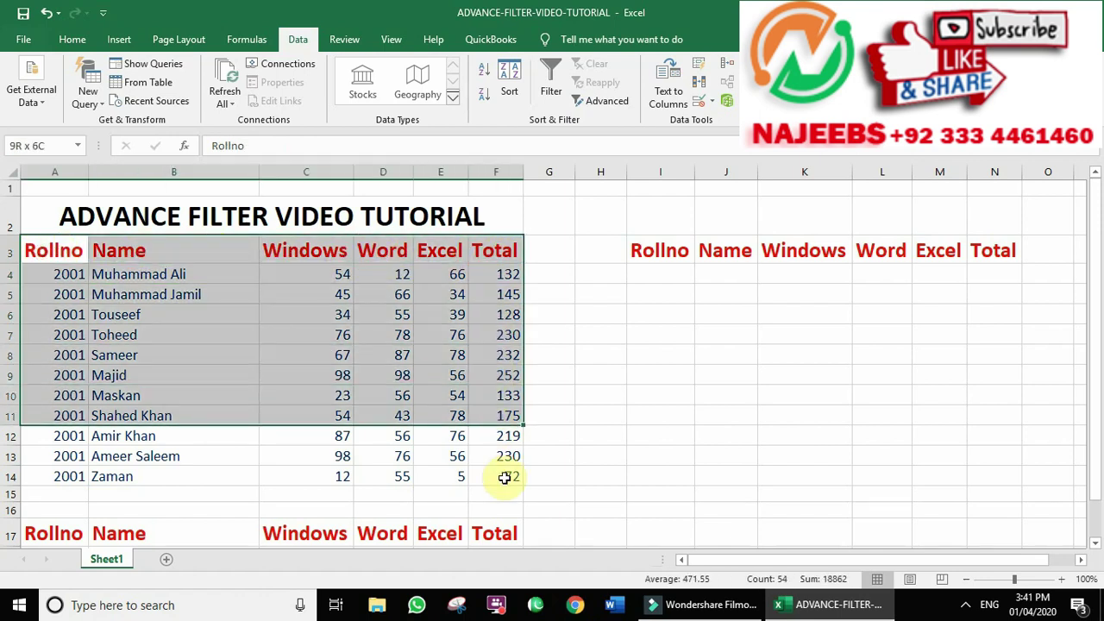
click(186, 298)
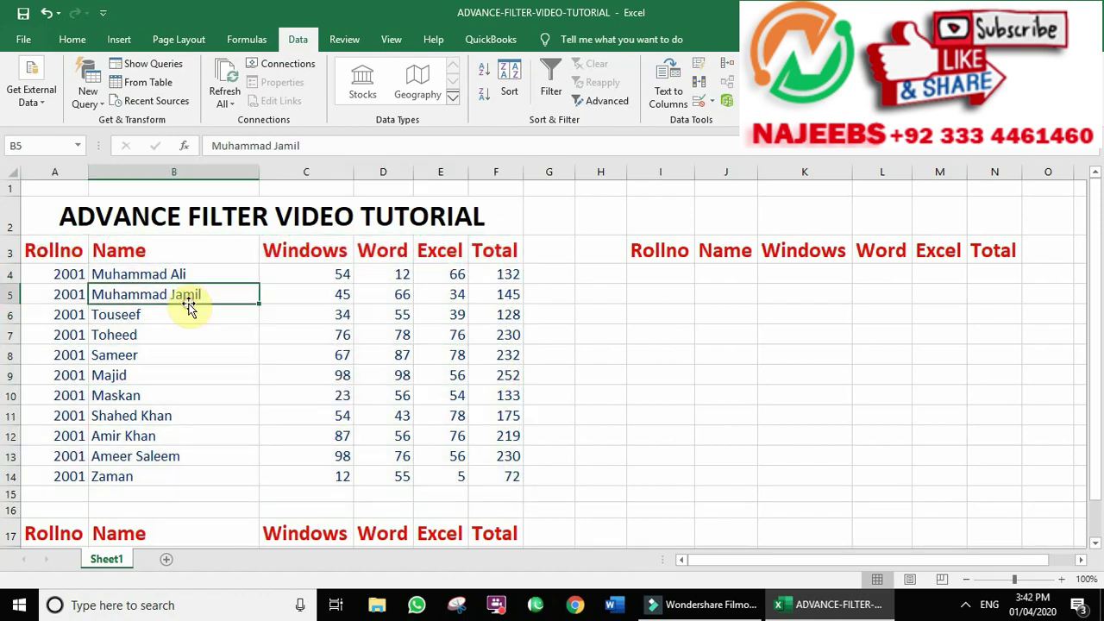
click(250, 315)
click(197, 337)
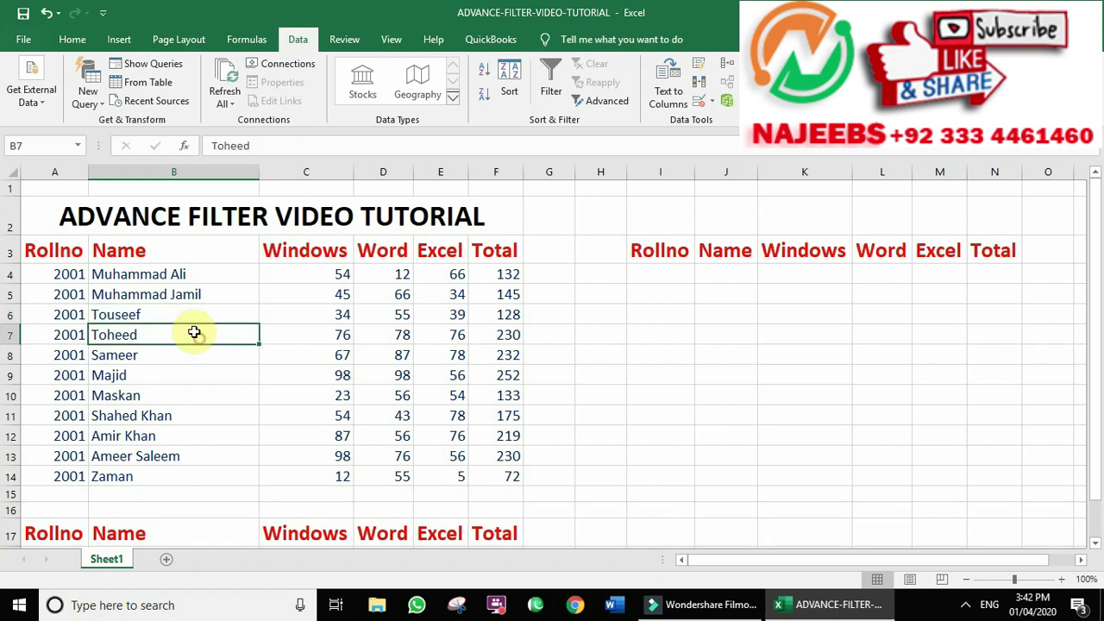
click(159, 297)
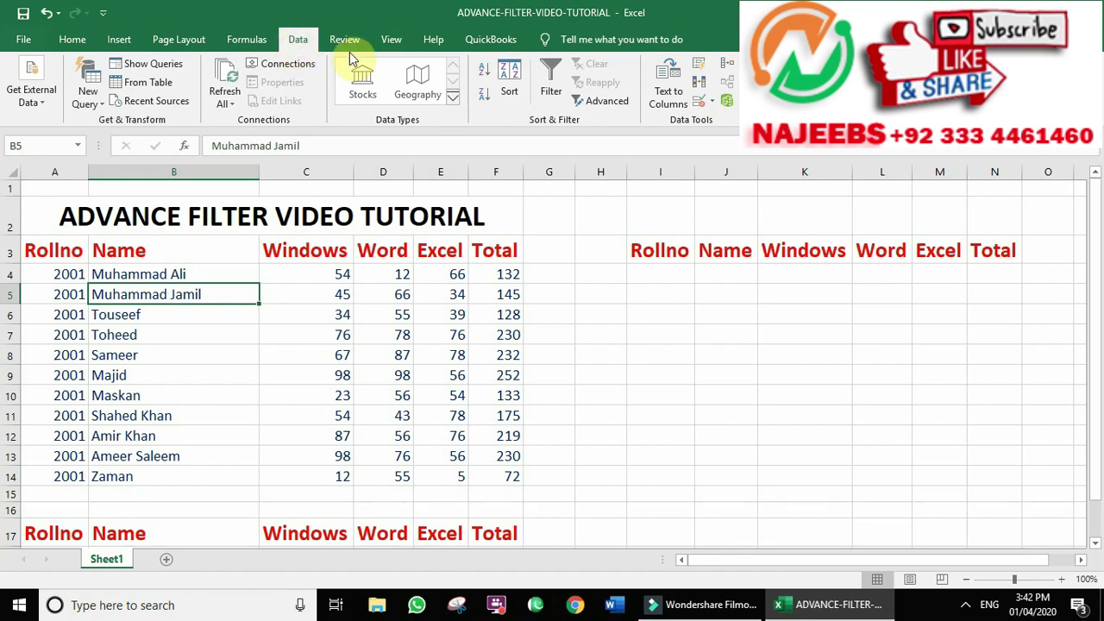
- Open Advanced Filter, move the dialog aside, and choose copying results to another location
click(591, 105)
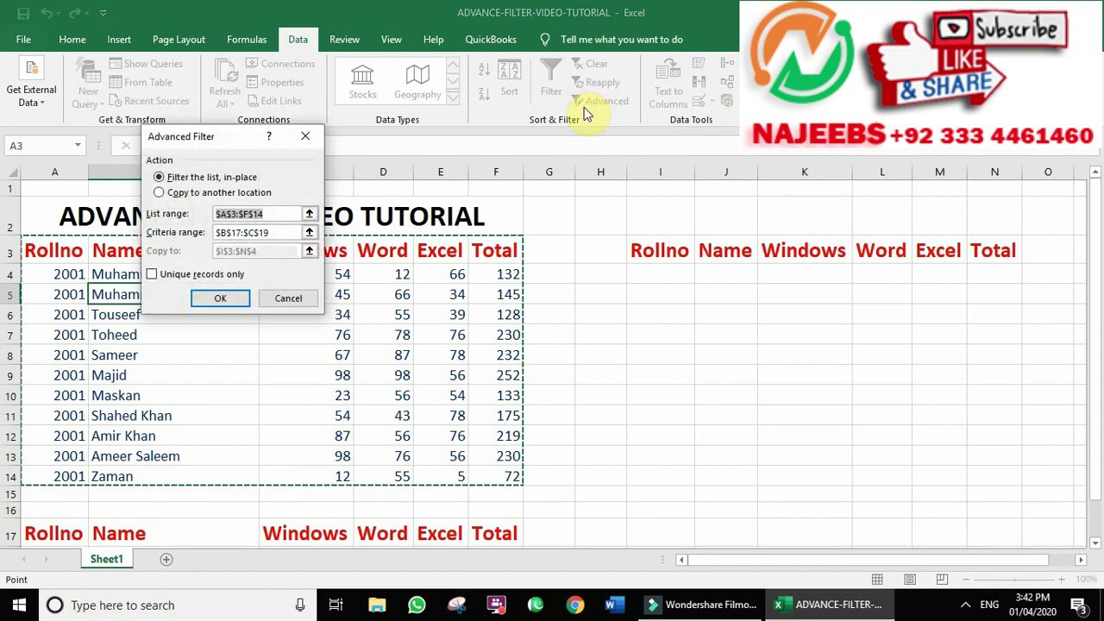
drag(219, 142, 587, 78)
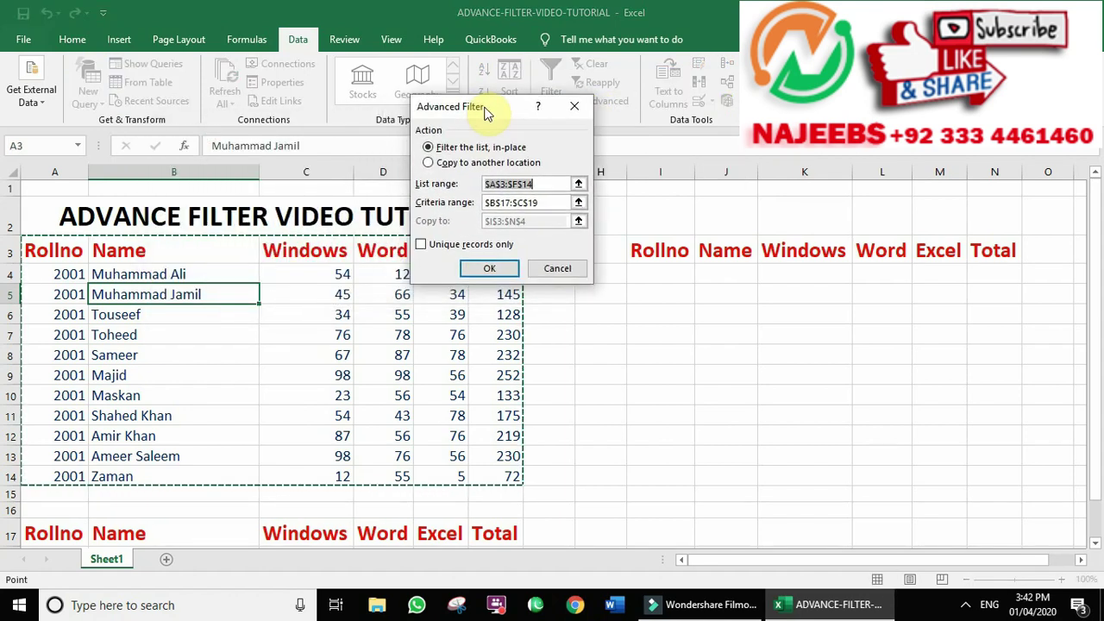
drag(586, 78, 643, 96)
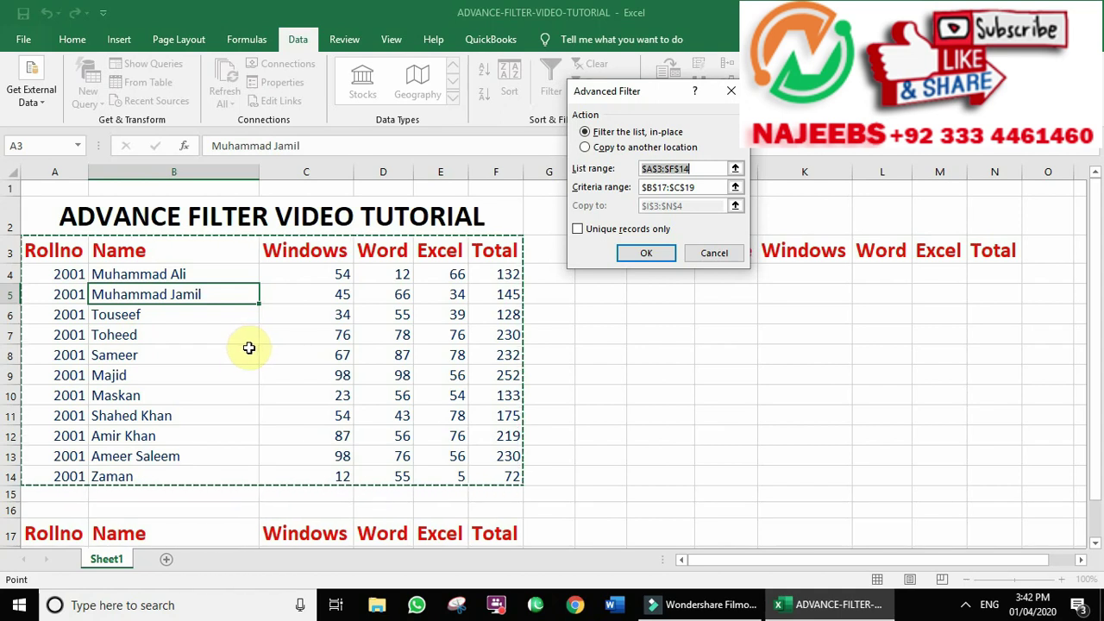
click(601, 148)
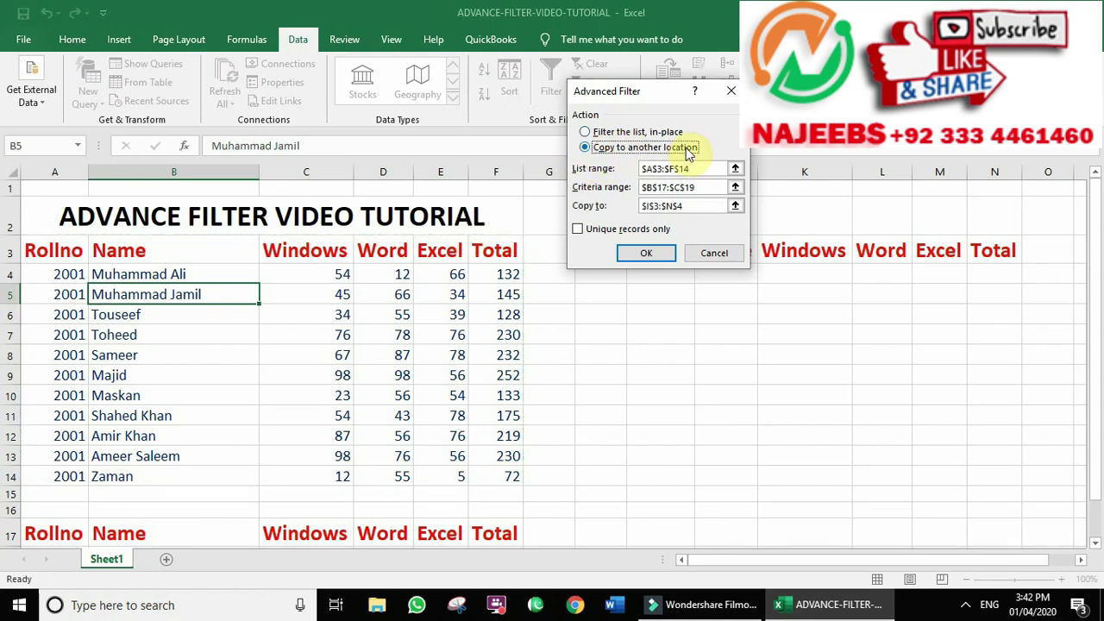
drag(649, 98, 358, 47)
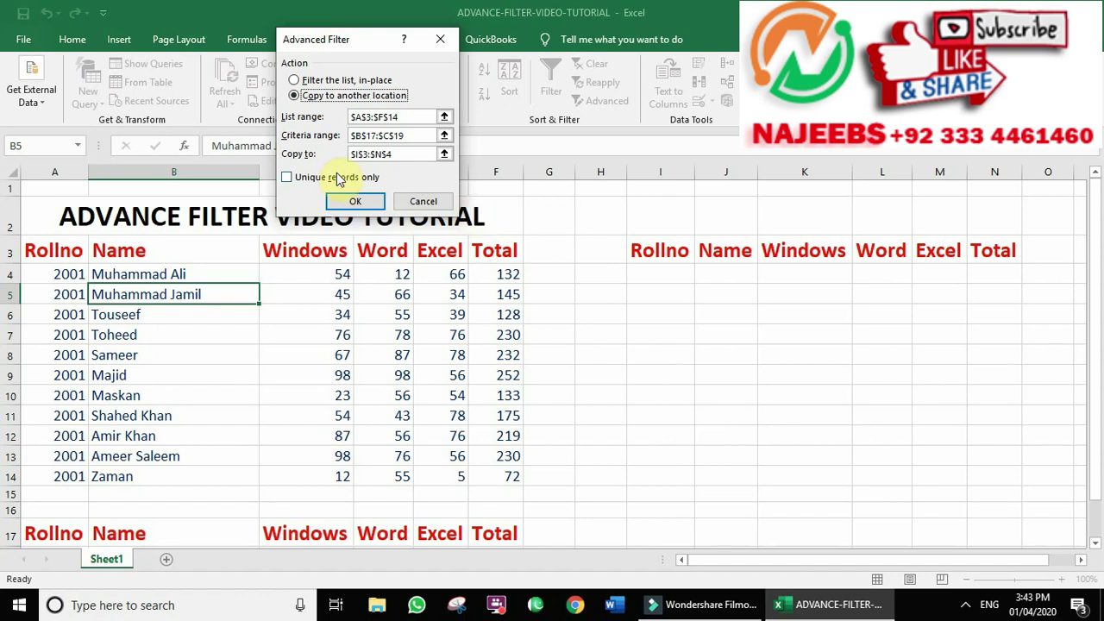
drag(284, 40, 626, 86)
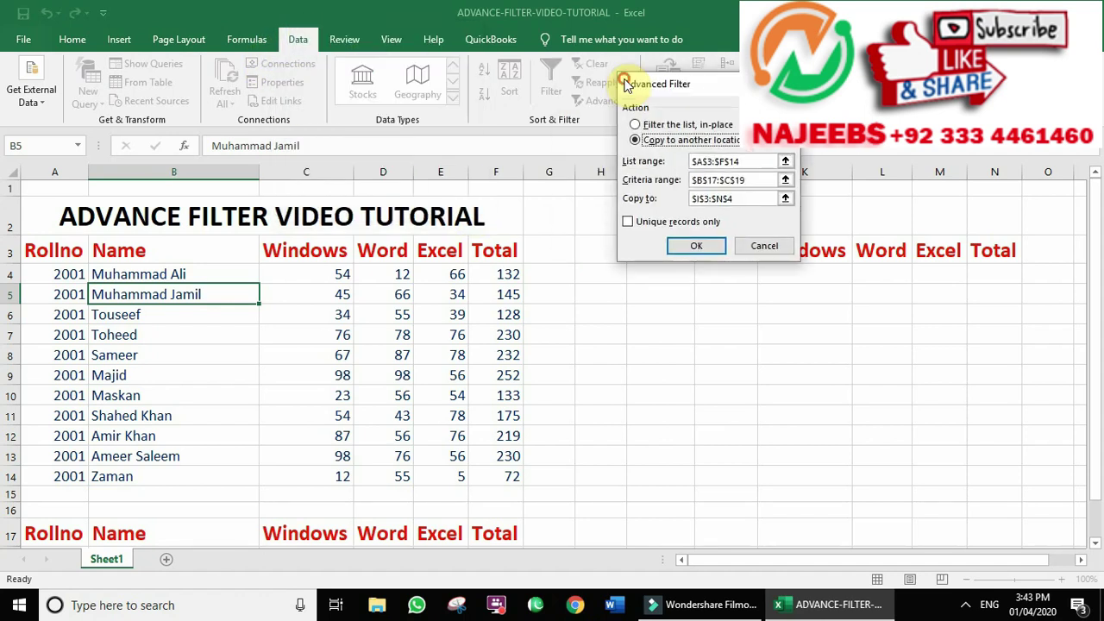
click(645, 125)
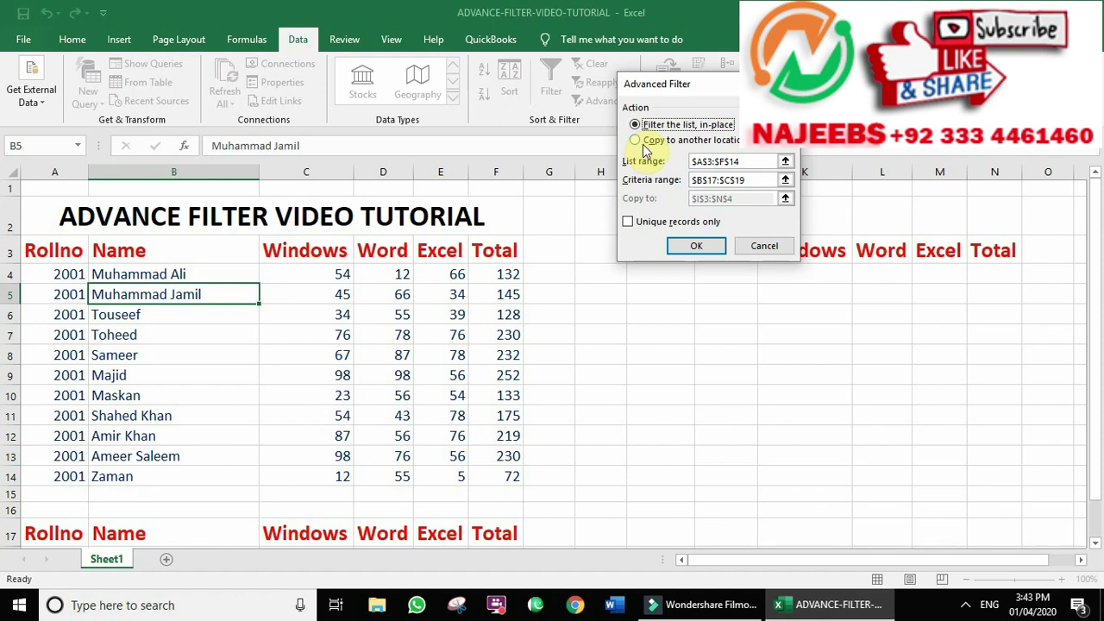
drag(656, 86, 673, 80)
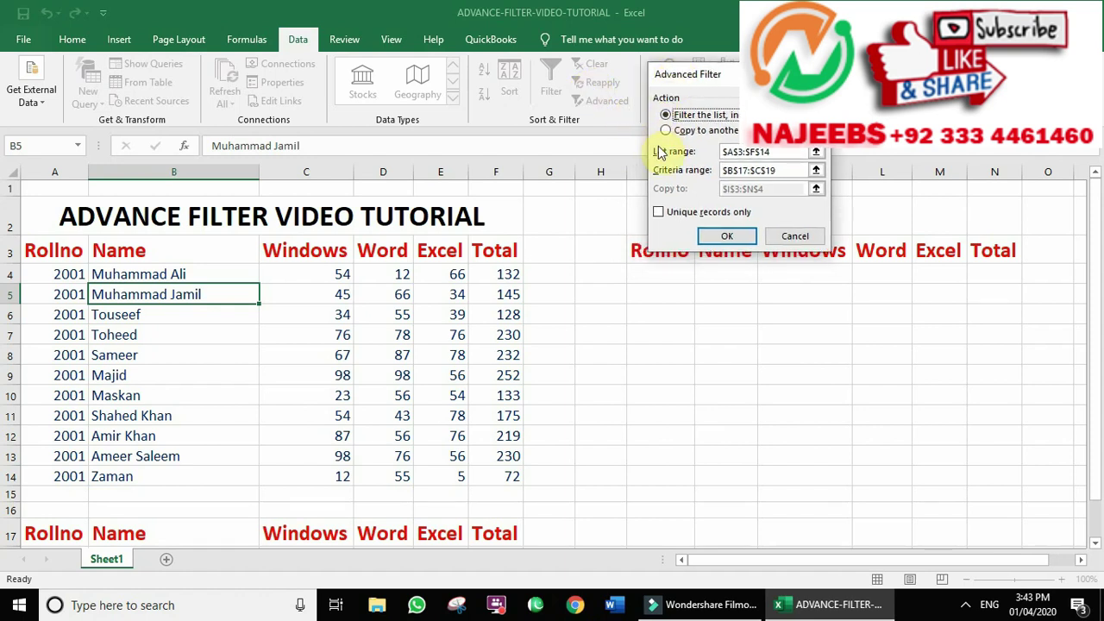
click(756, 152)
click(778, 153)
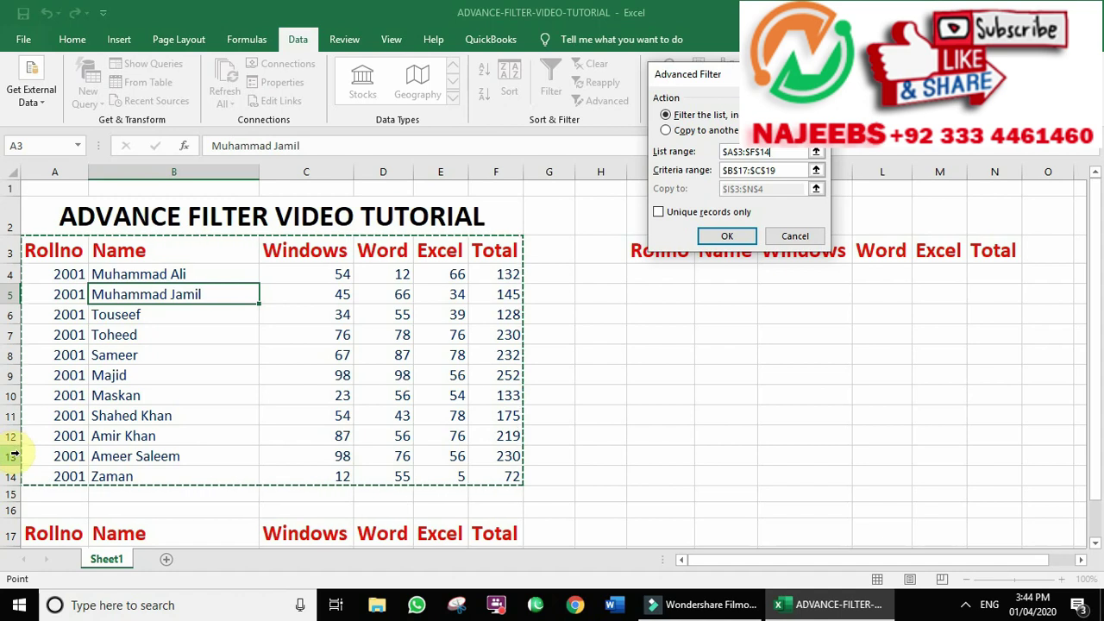
- Refill the list range with A3:F14, then close Advanced Filter without filtering
key(BackSpace)
key(BackSpace)
key(BackSpace)
key(BackSpace)
key(BackSpace)
key(BackSpace)
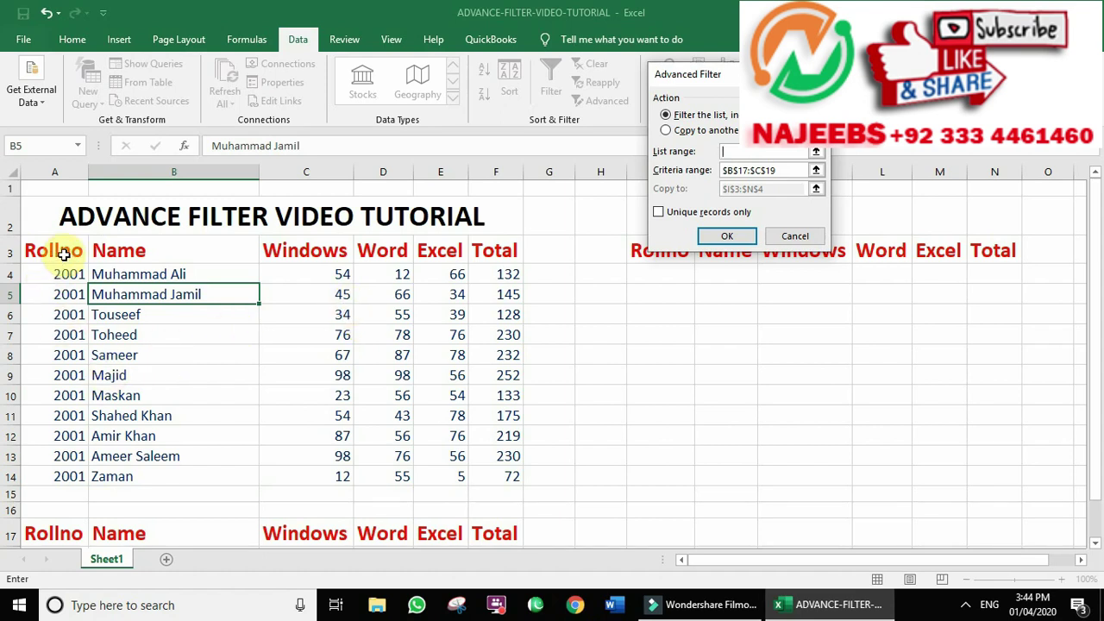
mouse_move(63, 256)
mouse_down()
mouse_move(494, 251)
mouse_move(499, 476)
mouse_up()
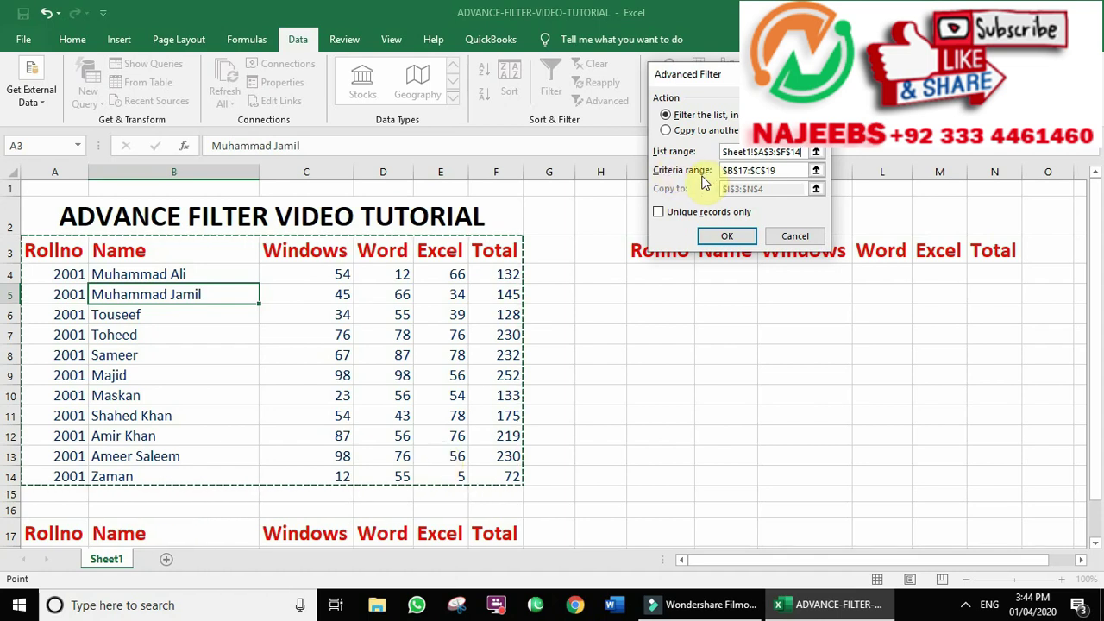
click(775, 171)
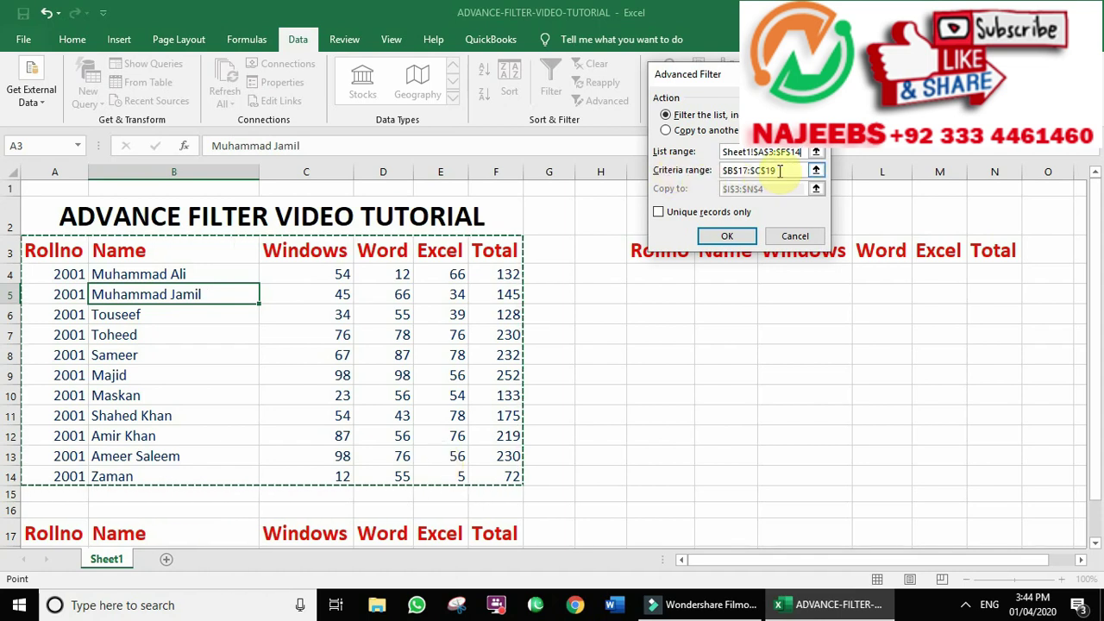
drag(727, 78, 897, 102)
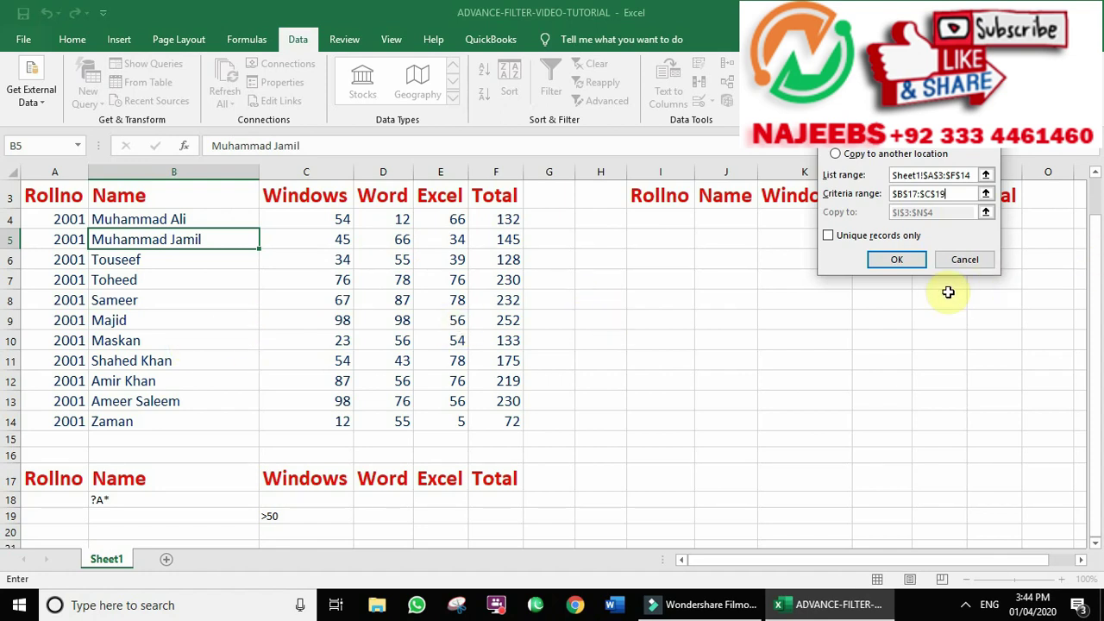
click(954, 262)
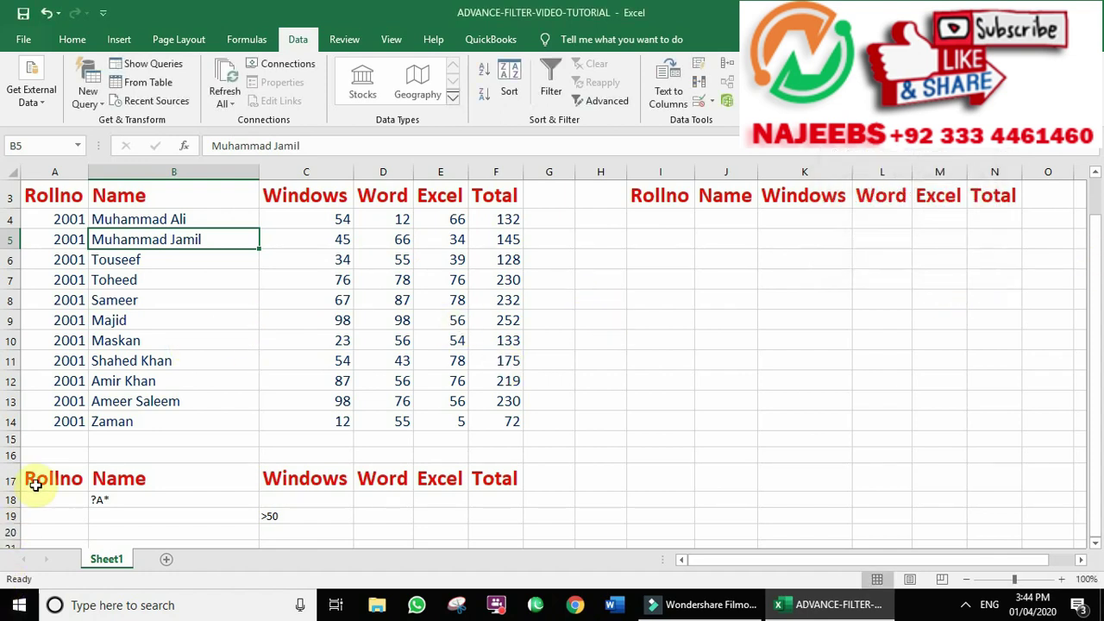
- Delete the old criteria in A17:F20, then select the table header row A3:F3
drag(36, 484, 509, 504)
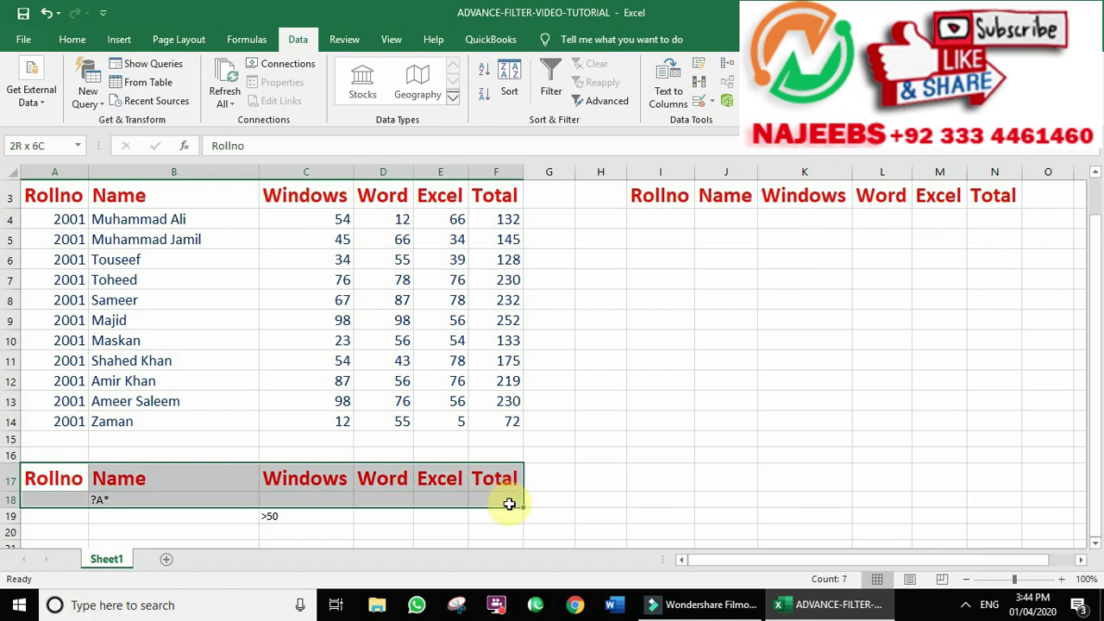
drag(509, 504, 509, 532)
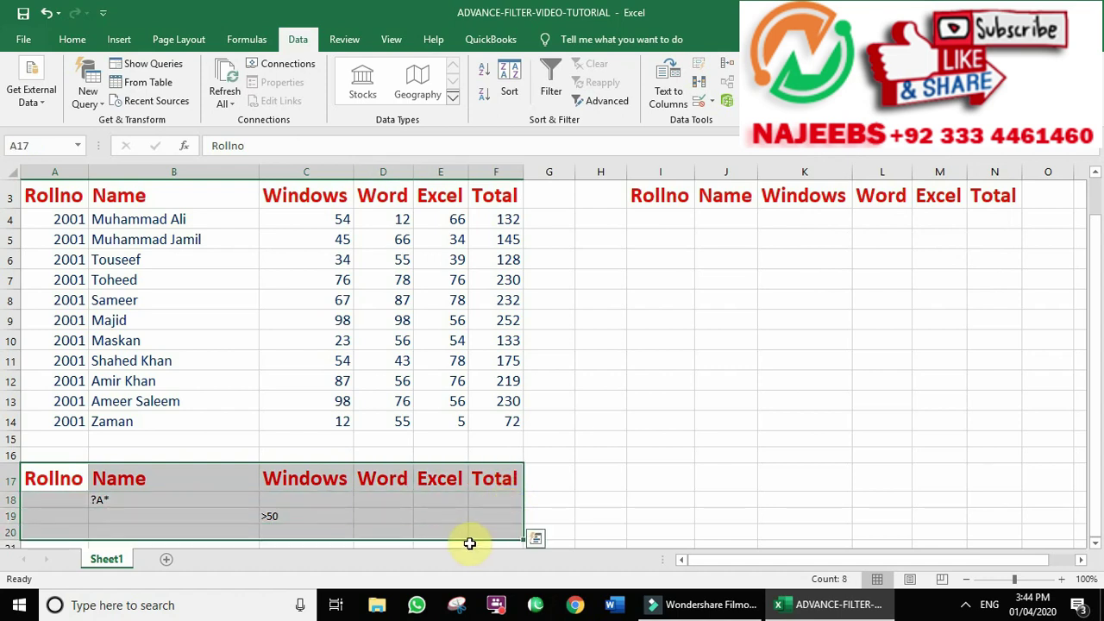
key(Delete)
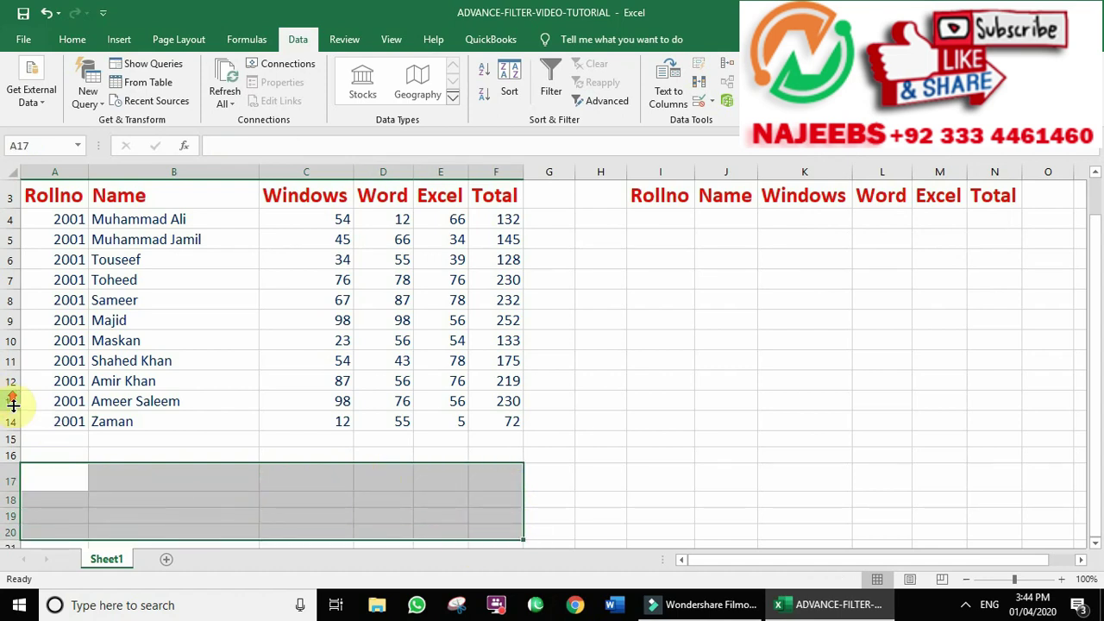
scroll(10, 400, up, 1)
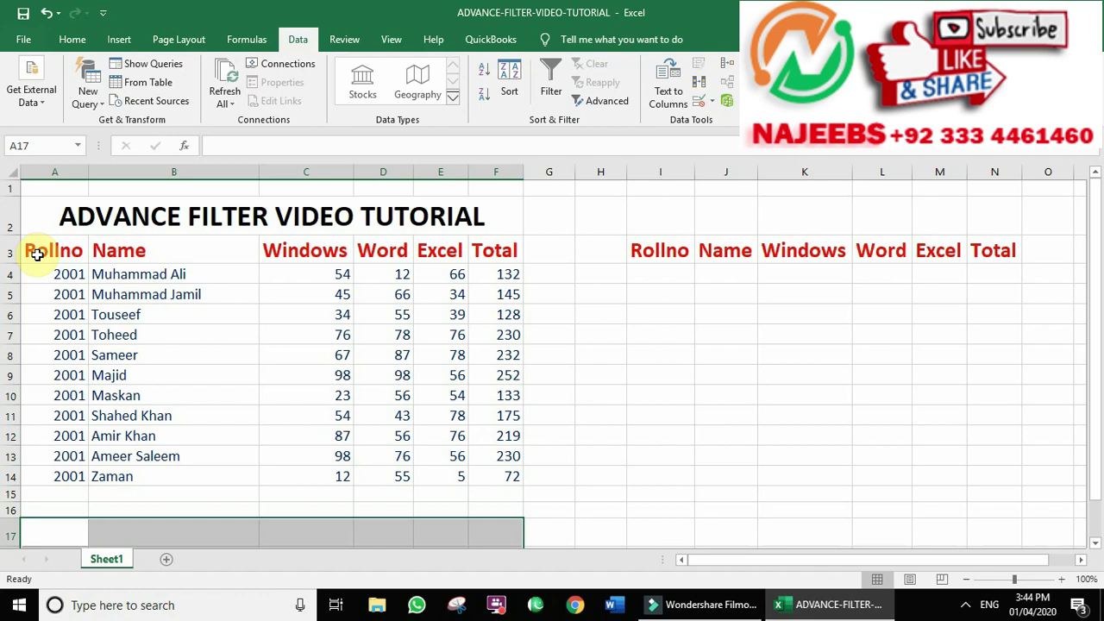
drag(37, 252, 487, 250)
- Copy the header row A3:F3 and paste it into row 16 starting at A16
key(ctrl+c)
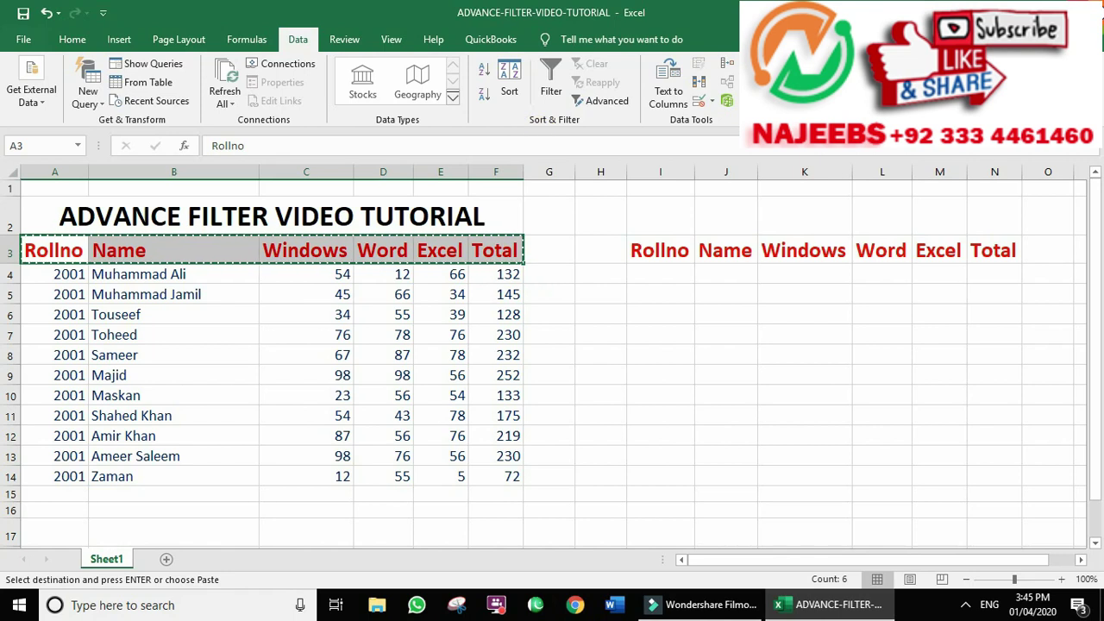
scroll(727, 98, down, 2)
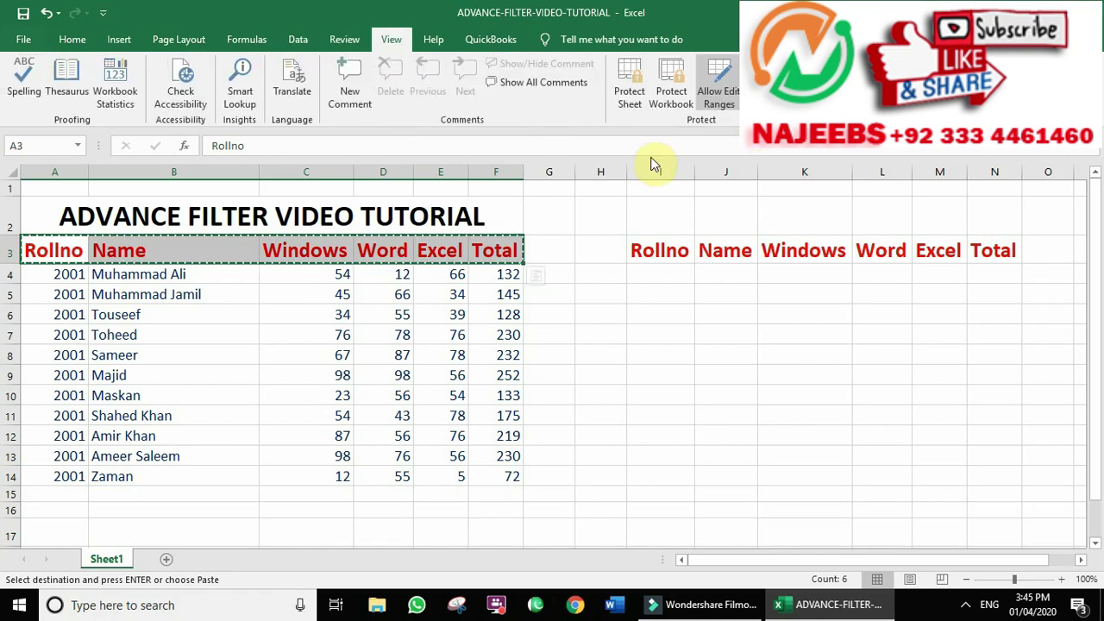
scroll(461, 352, down, 1)
click(62, 425)
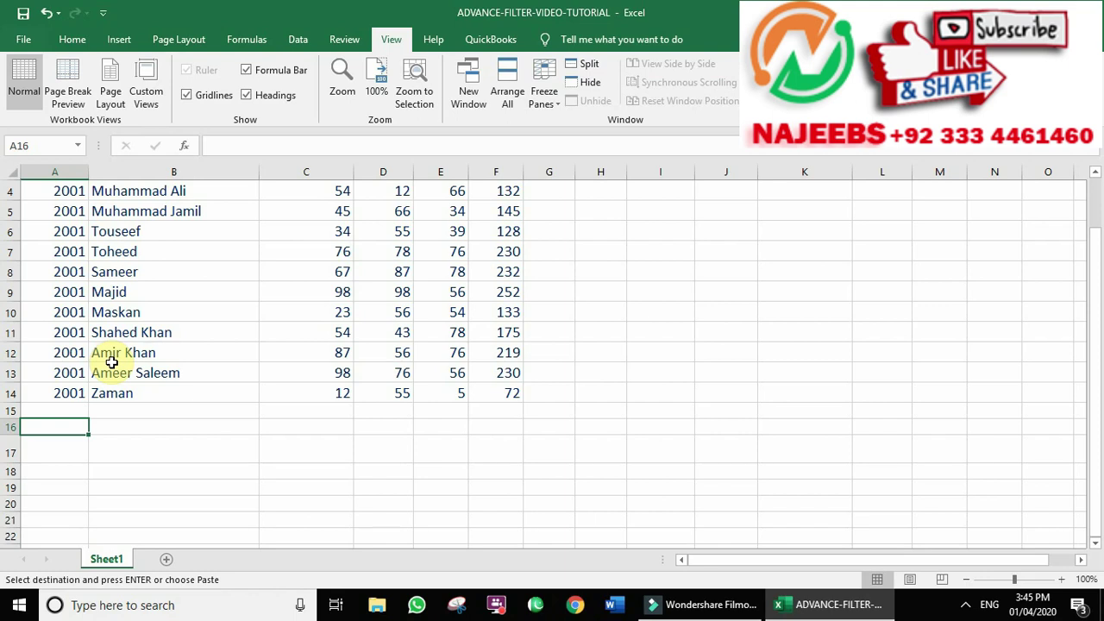
key(Return)
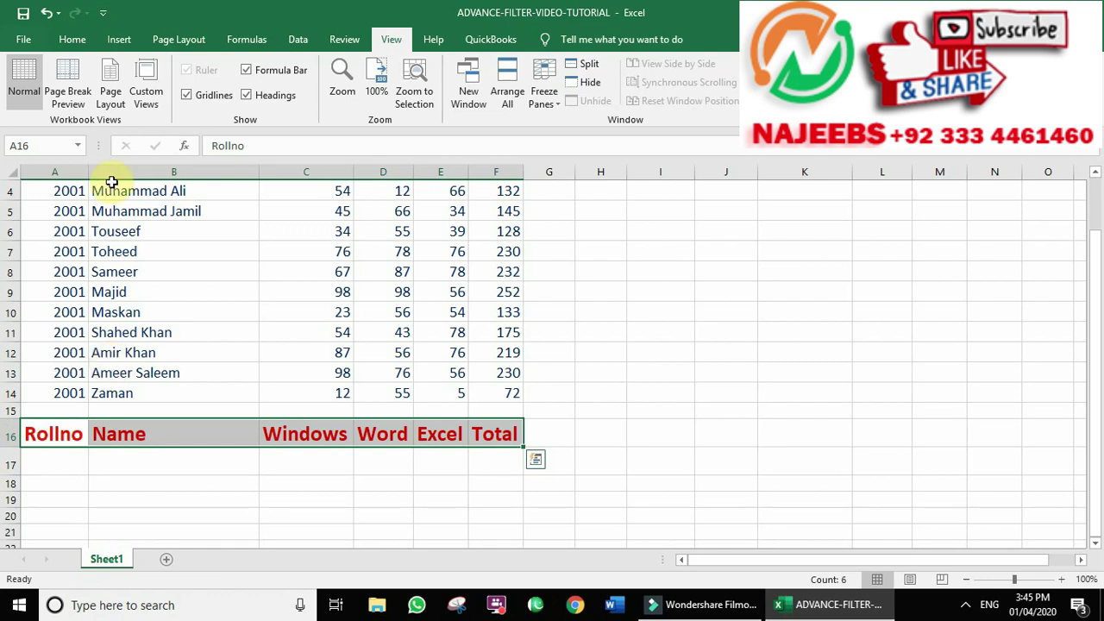
- Select the new criteria block A16:F20 below the table
scroll(123, 431, up, 1)
scroll(123, 431, down, 1)
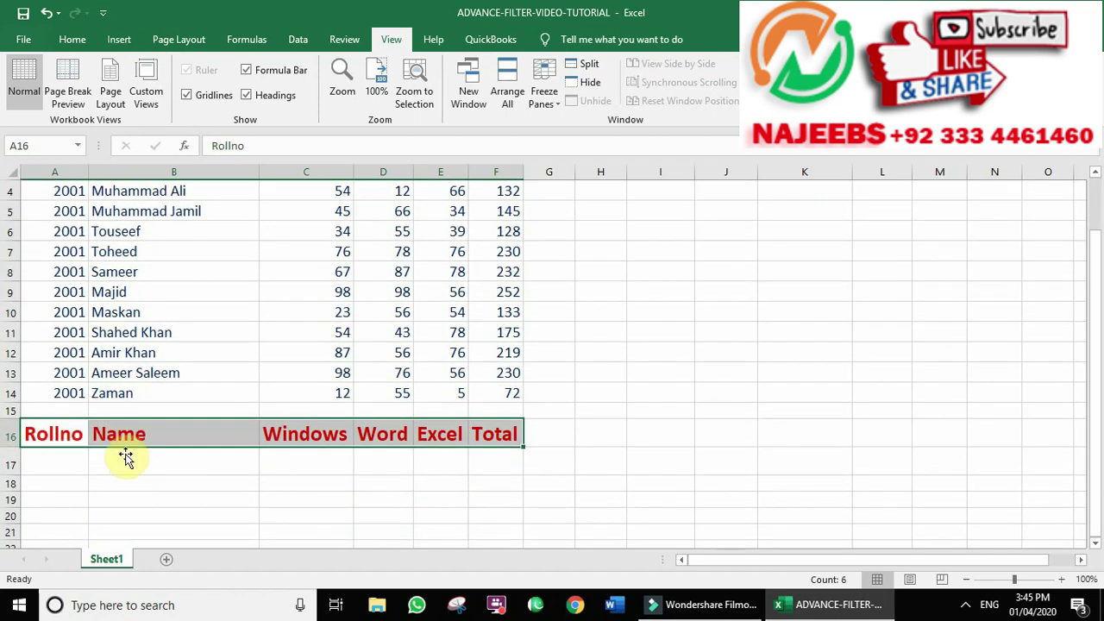
click(129, 461)
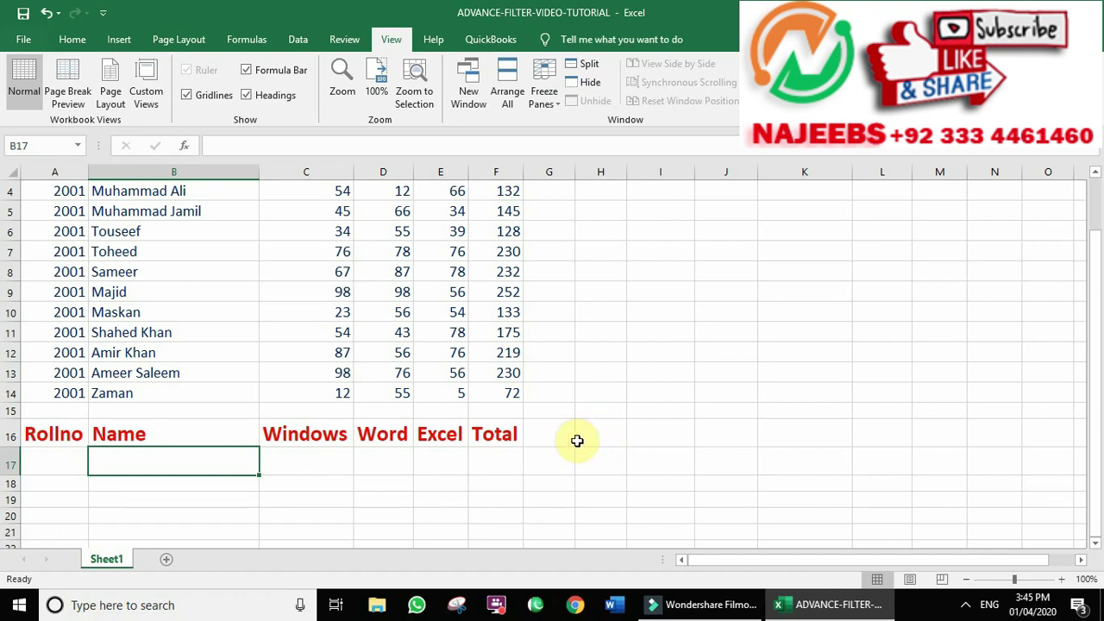
click(48, 437)
drag(48, 437, 512, 538)
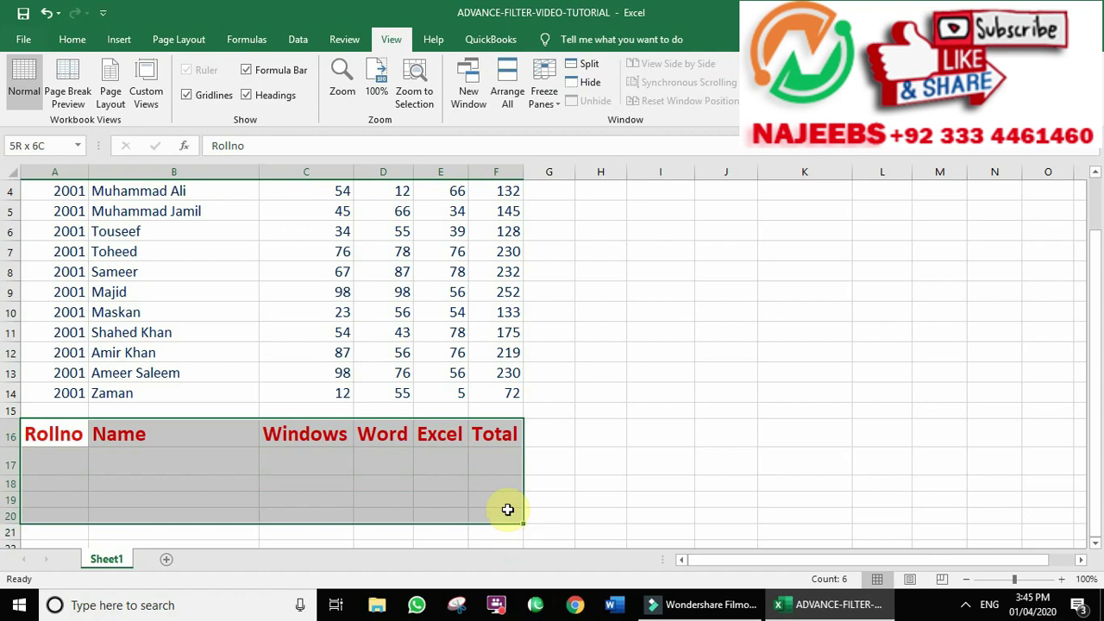
drag(511, 537, 496, 505)
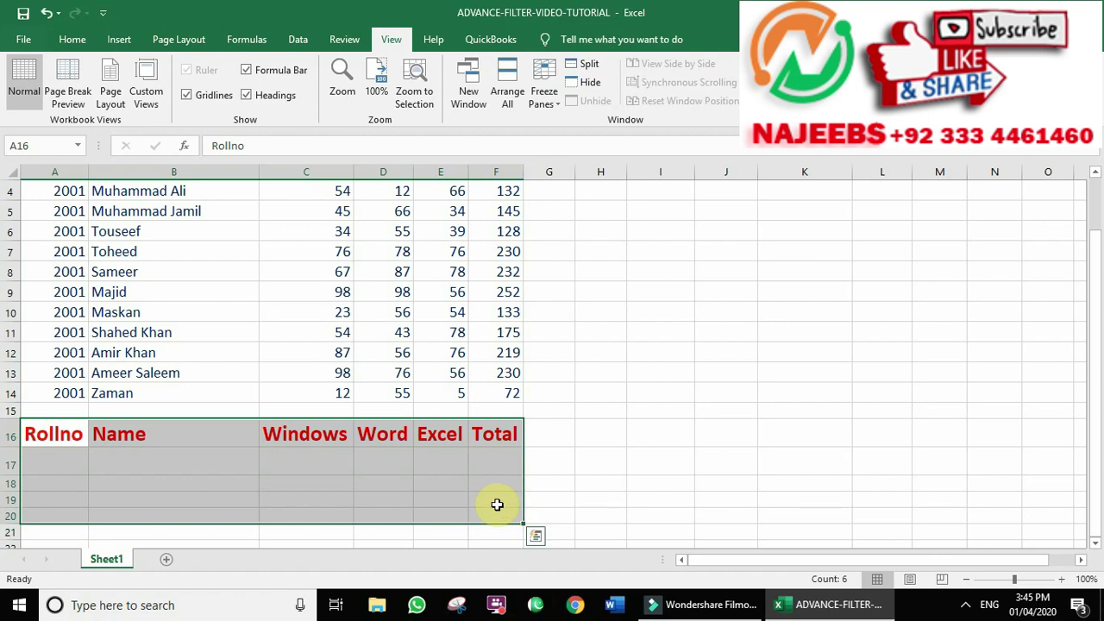
scroll(496, 504, up, 1)
click(245, 269)
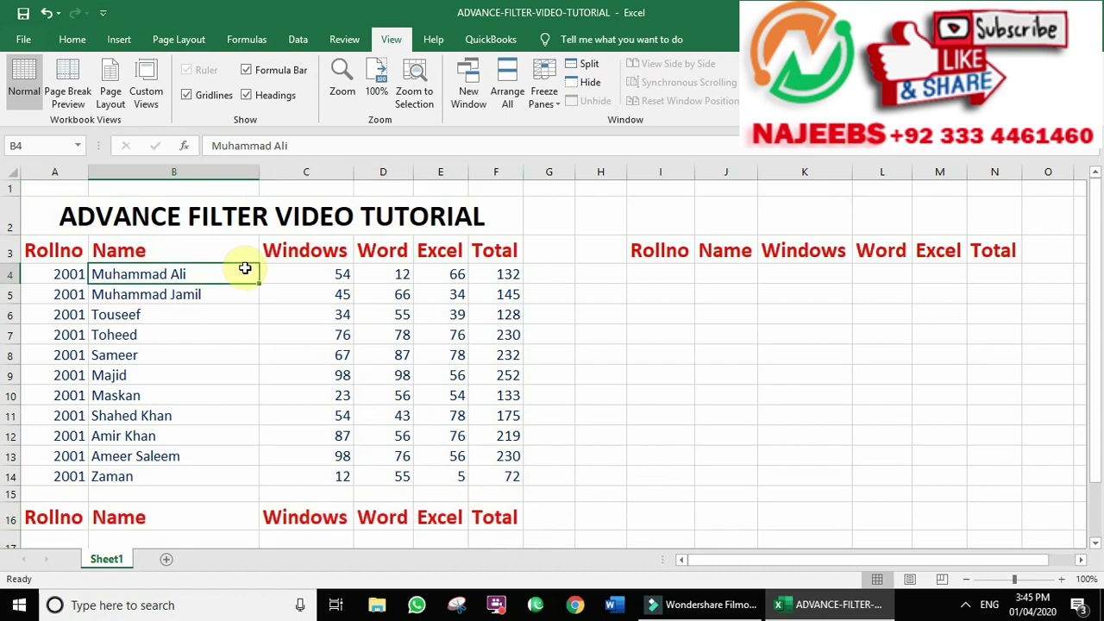
- Select the criteria headers with the two rows beneath, then return to cell B6
scroll(245, 269, down, 3)
scroll(172, 250, down, 2)
click(64, 206)
drag(65, 205, 507, 250)
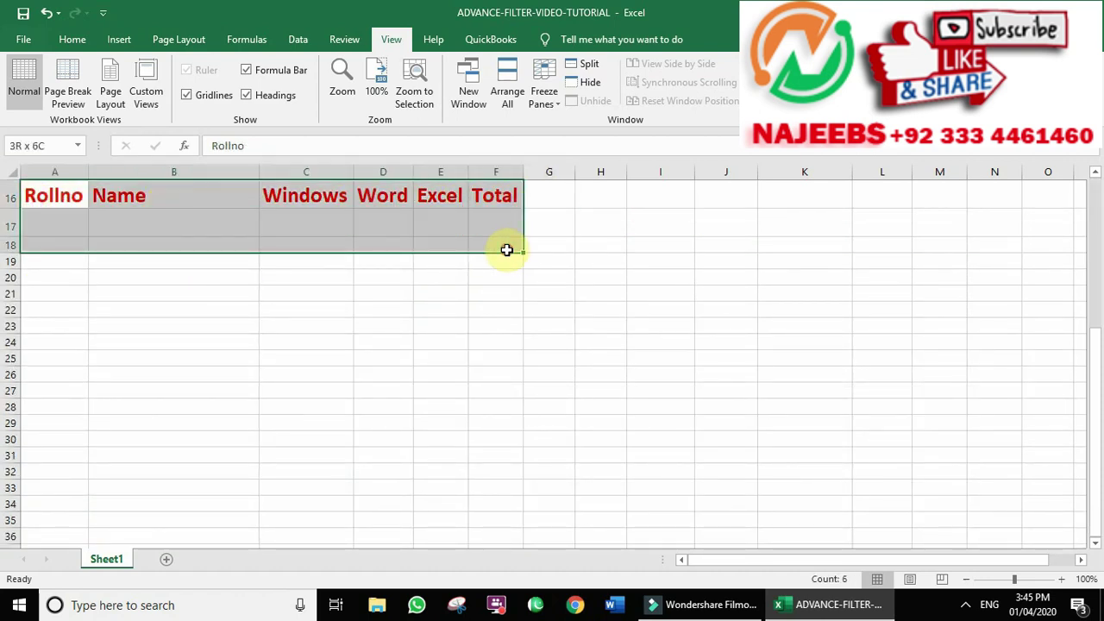
scroll(507, 254, up, 1)
scroll(496, 259, up, 2)
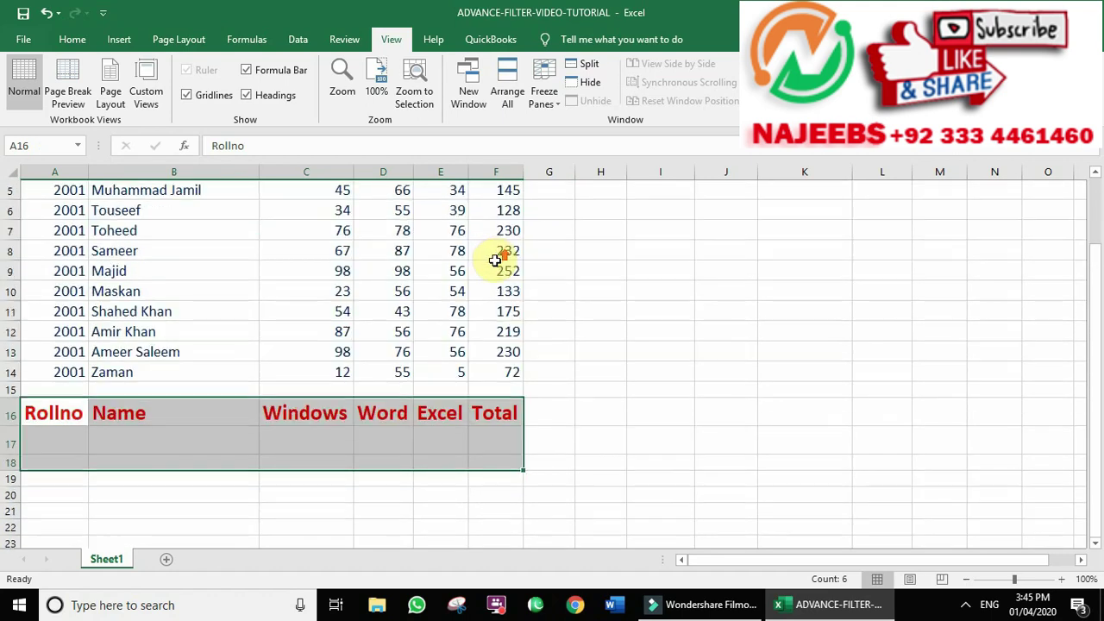
scroll(496, 259, up, 2)
click(202, 319)
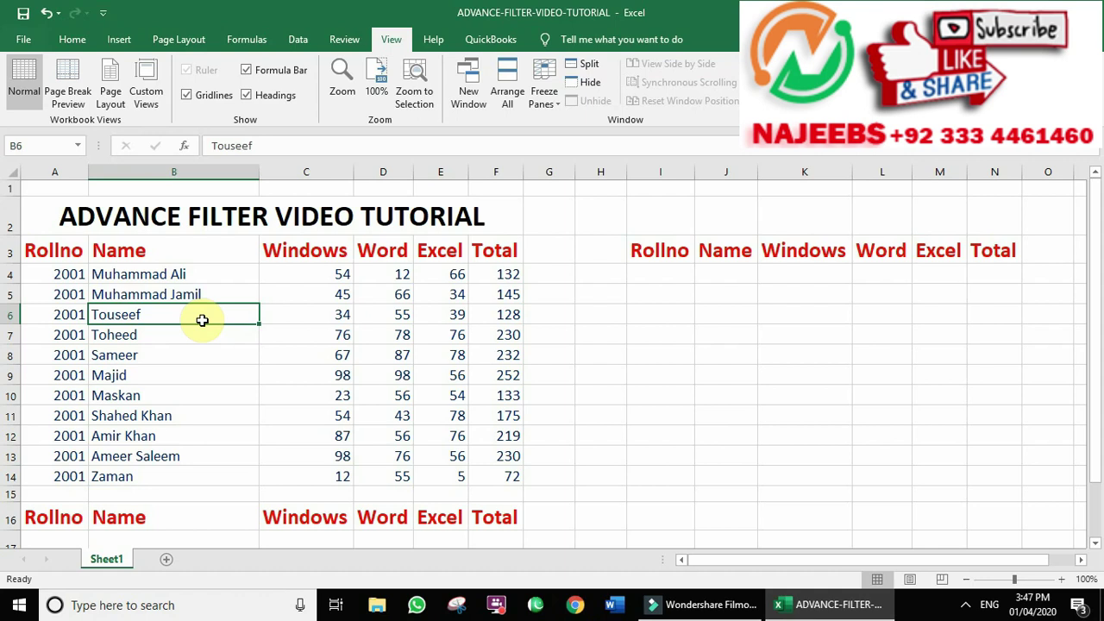
scroll(373, 264, down, 2)
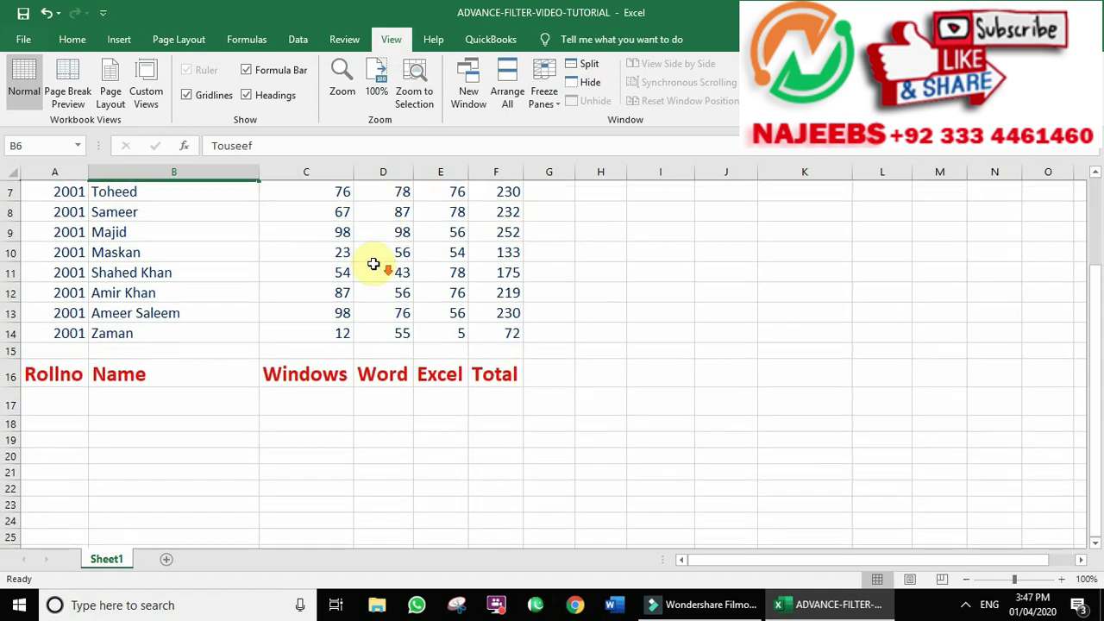
- Enter <50 in cell C17 as the Windows marks condition
click(297, 402)
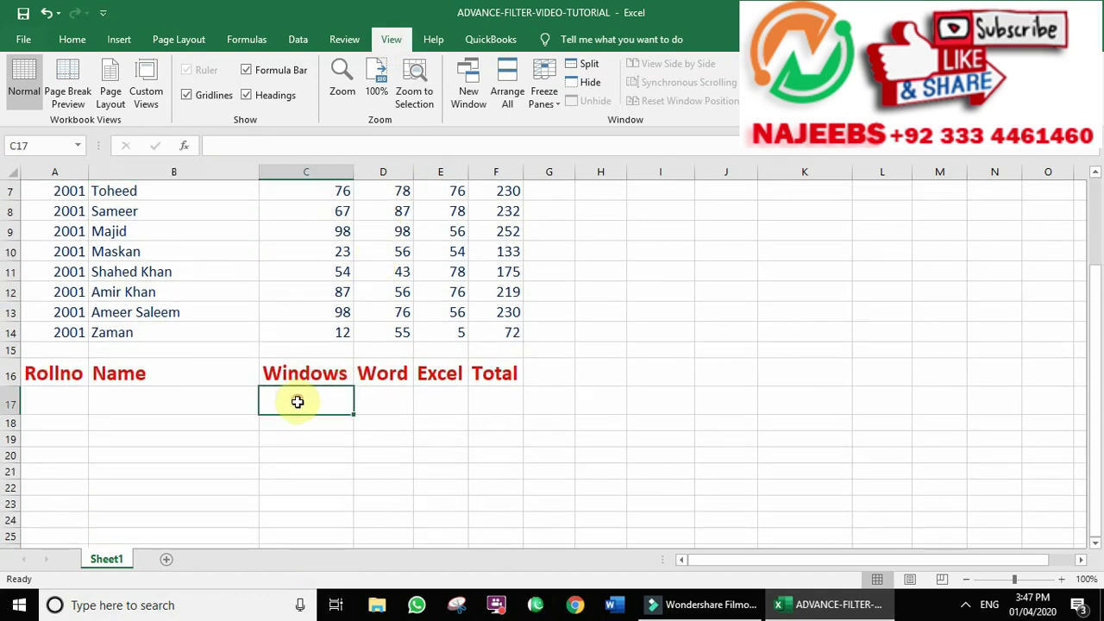
text(<)
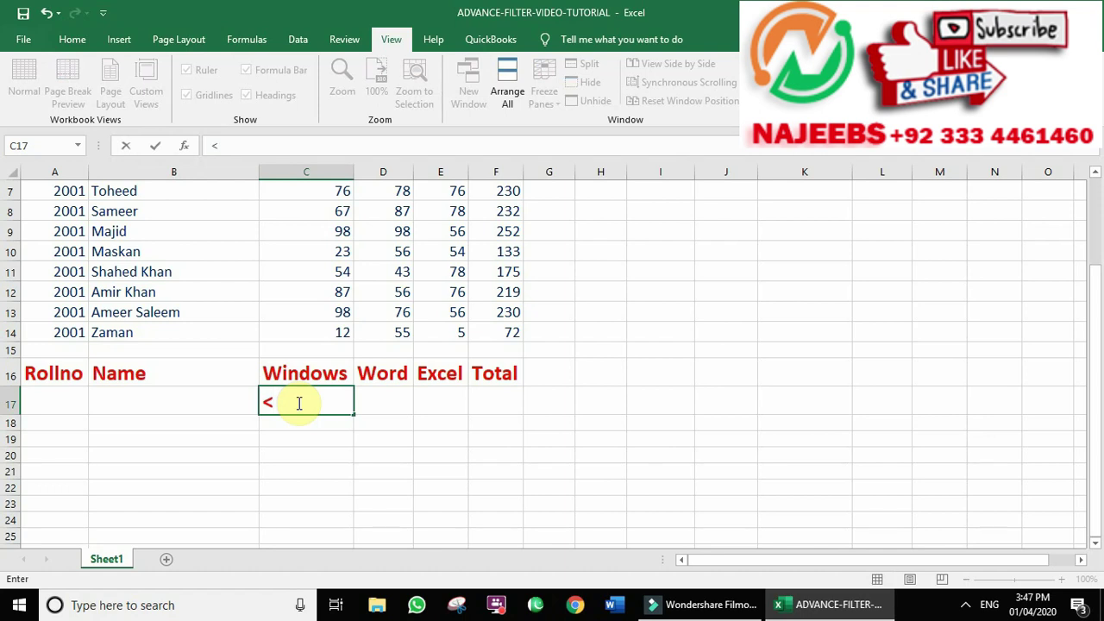
text(50)
key(Return)
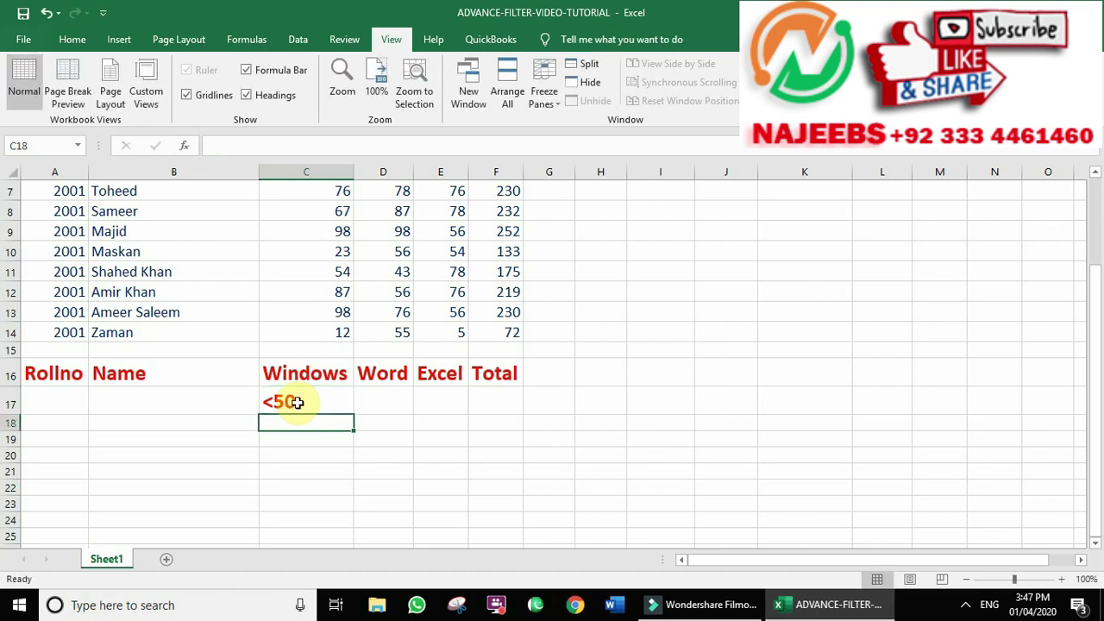
scroll(297, 373, up, 2)
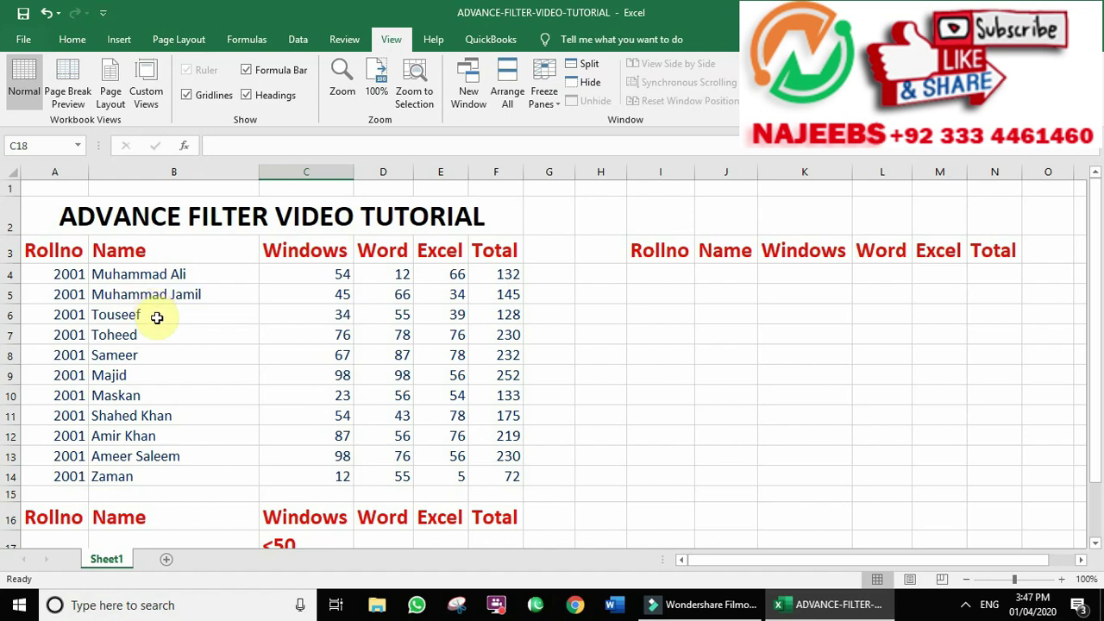
- With cell B6 active in the table, open the Advanced Filter dialog from the Data ribbon
click(156, 317)
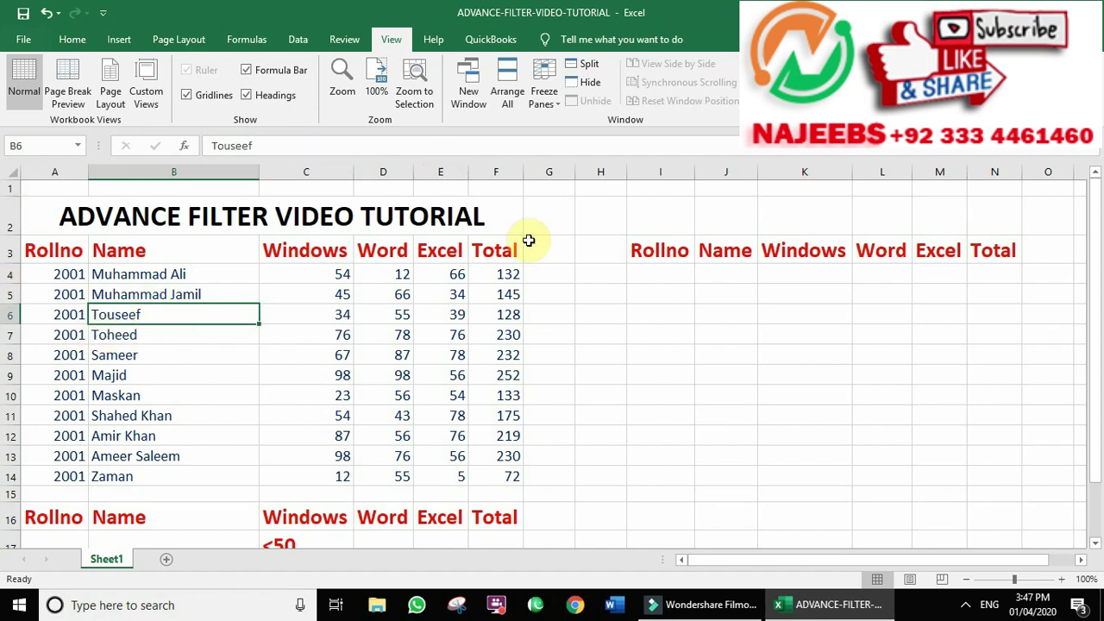
drag(79, 248, 548, 452)
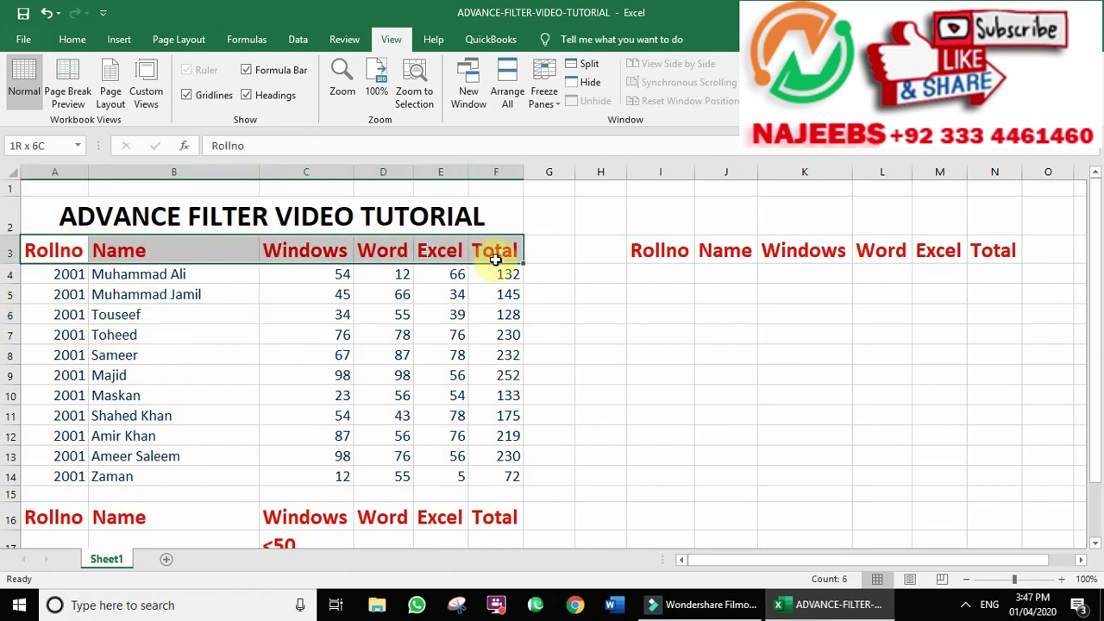
drag(548, 452, 514, 476)
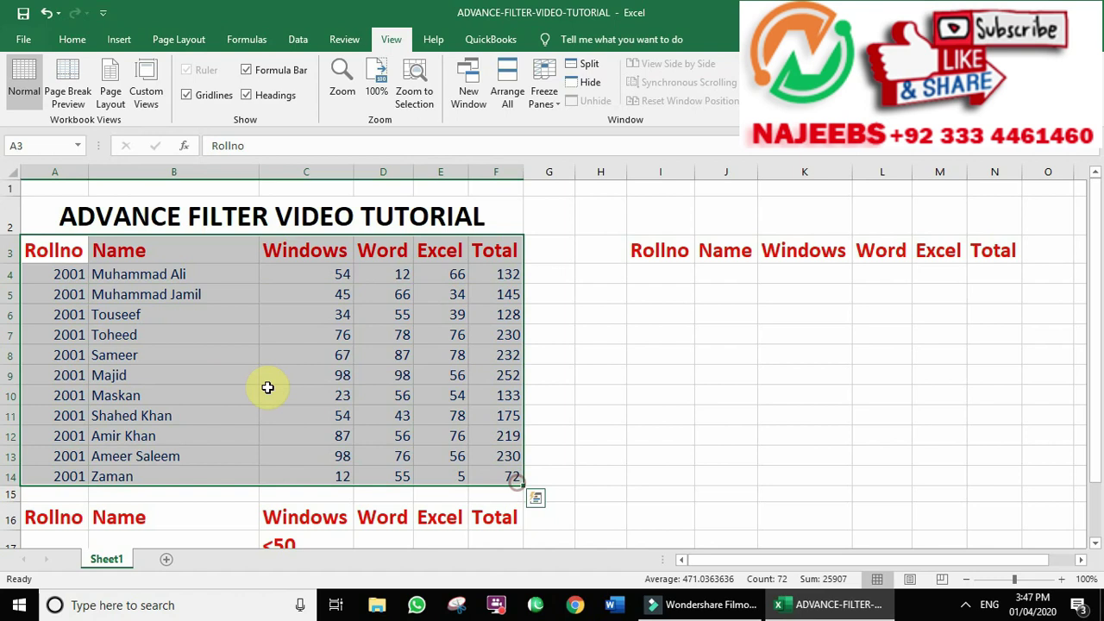
click(209, 360)
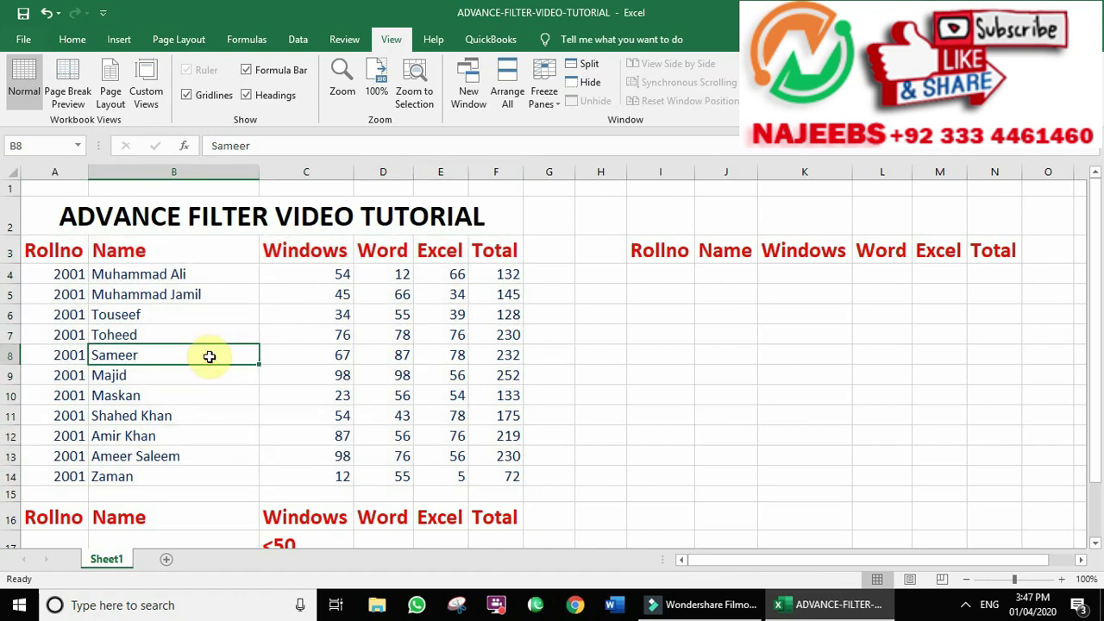
click(177, 314)
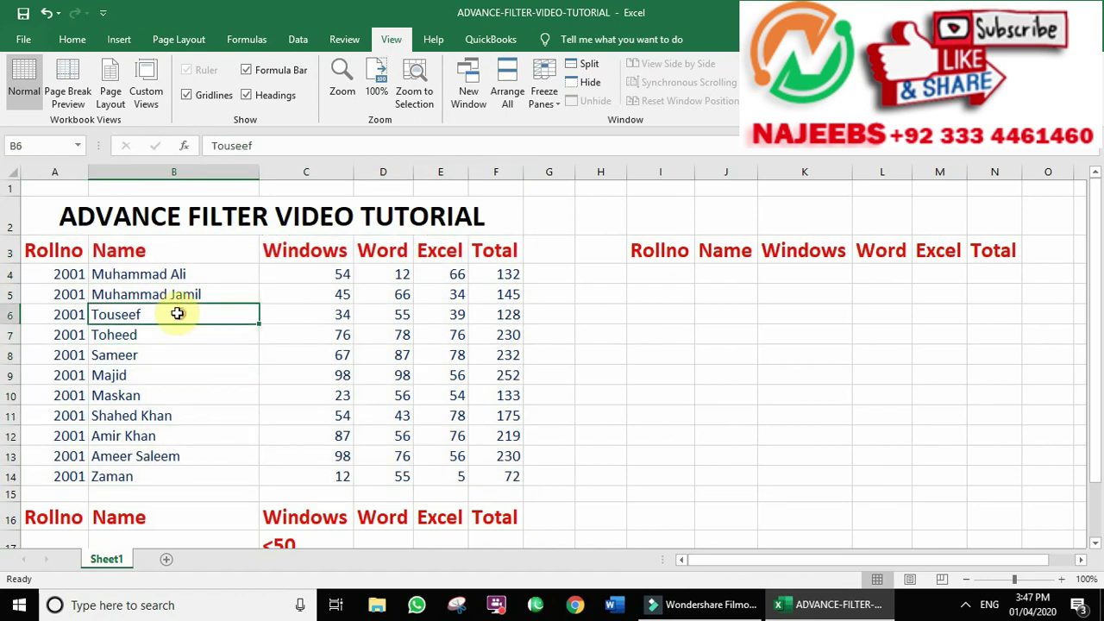
click(293, 43)
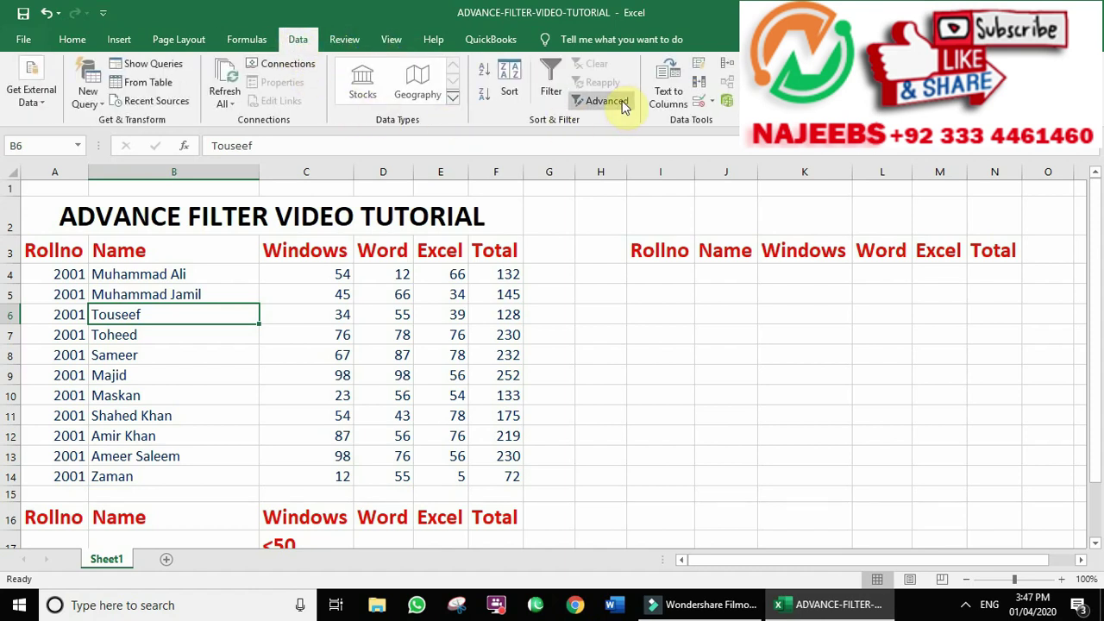
click(621, 102)
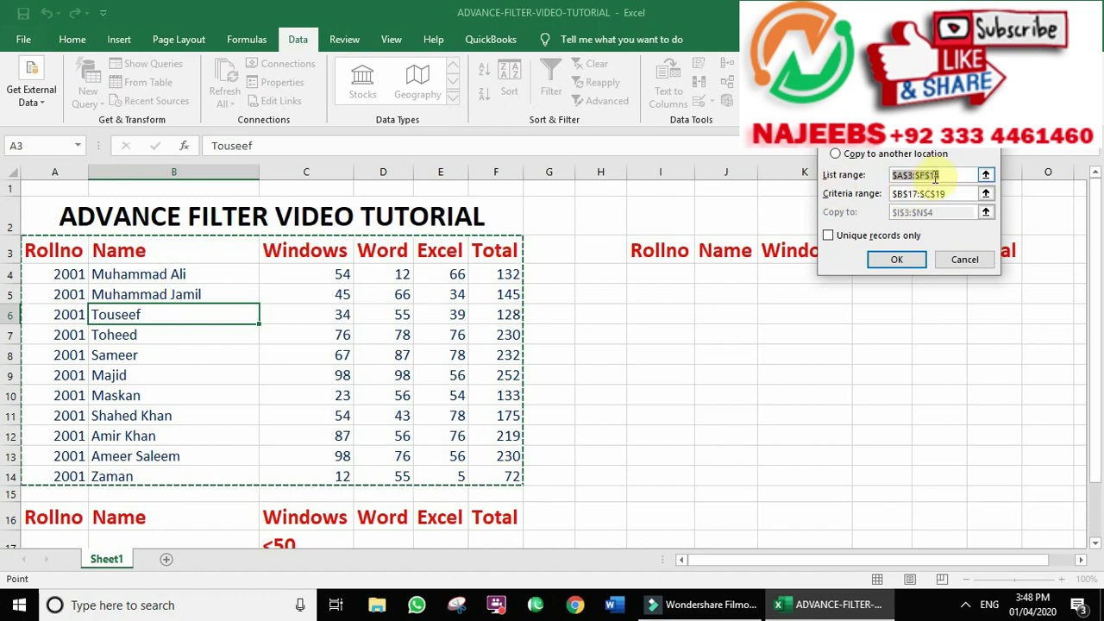
- Replace the list range with the whole marks table A3:F14
click(935, 175)
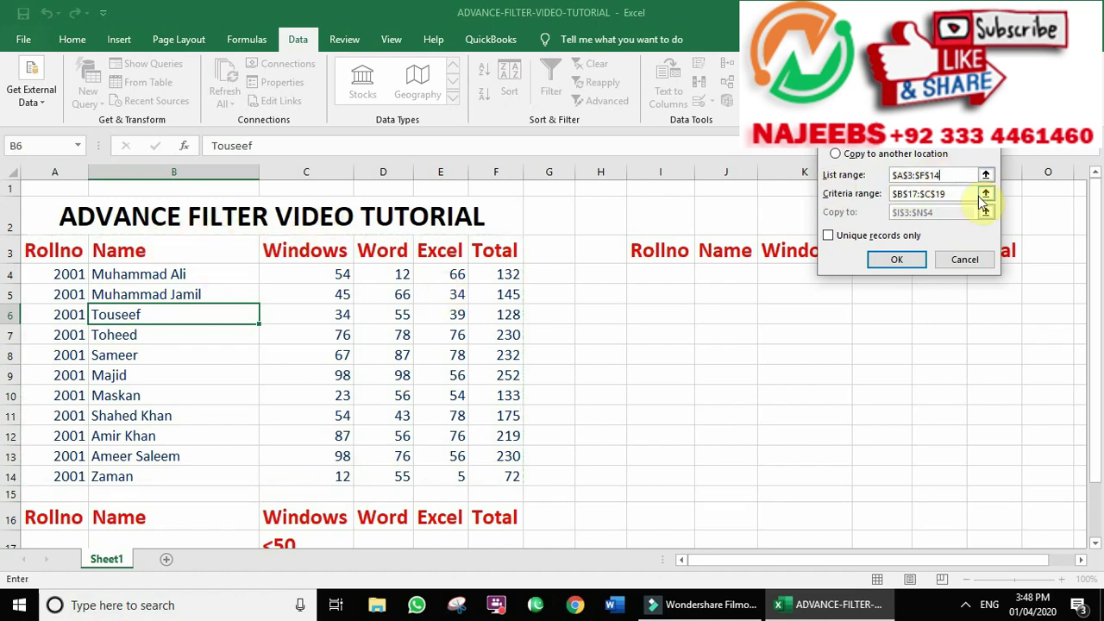
click(959, 177)
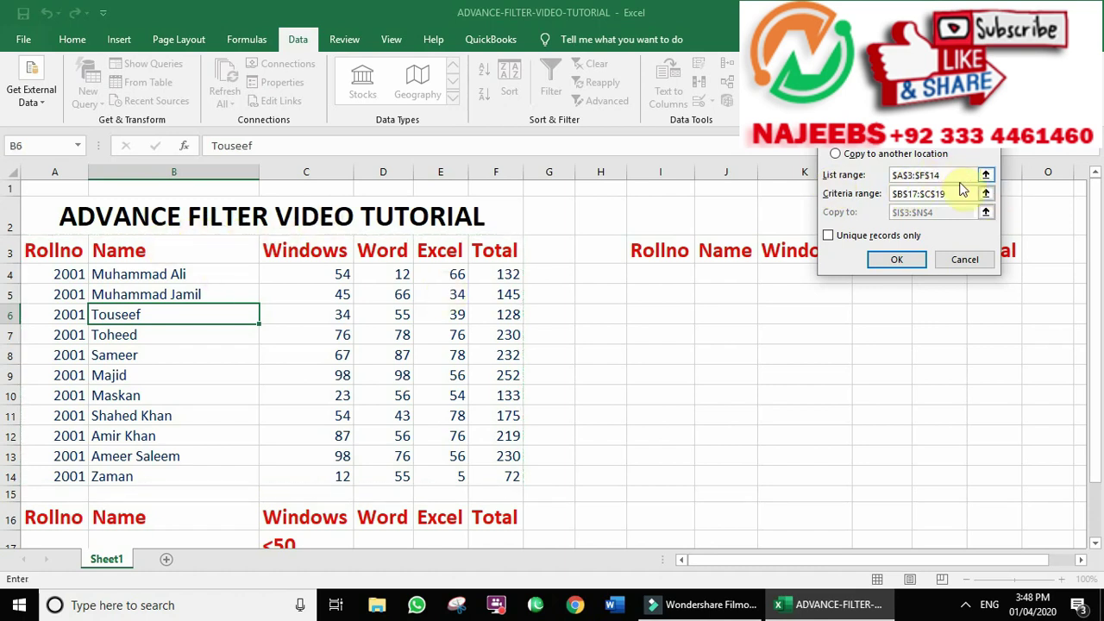
key(BackSpace)
key(BackSpace)
key(BackSpace)
key(BackSpace)
key(BackSpace)
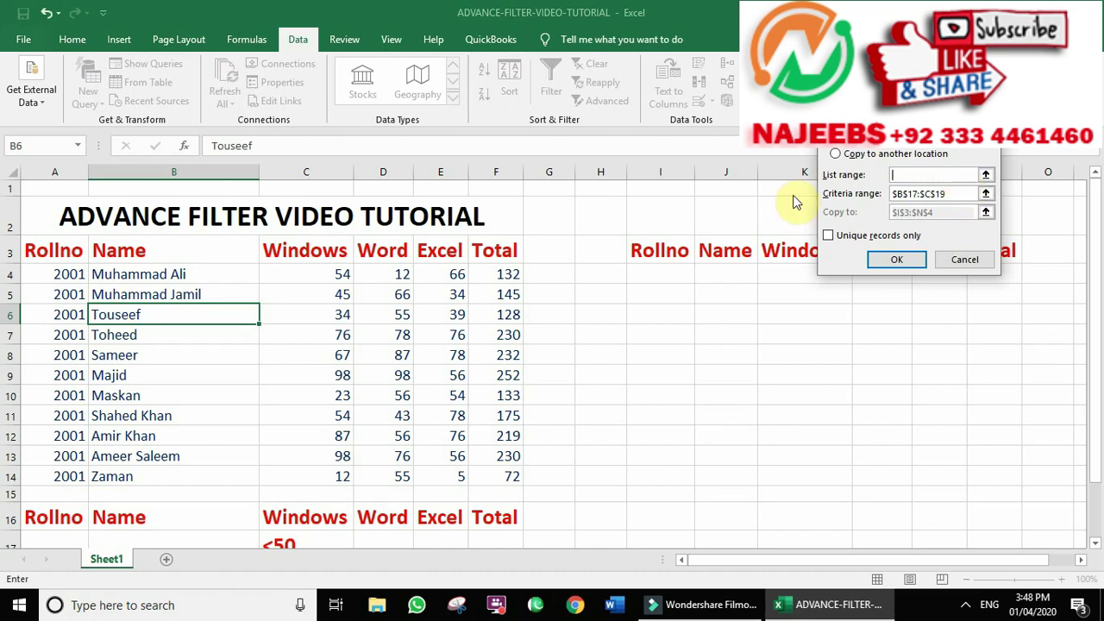
mouse_move(71, 252)
mouse_down()
mouse_move(231, 252)
mouse_move(473, 274)
mouse_up()
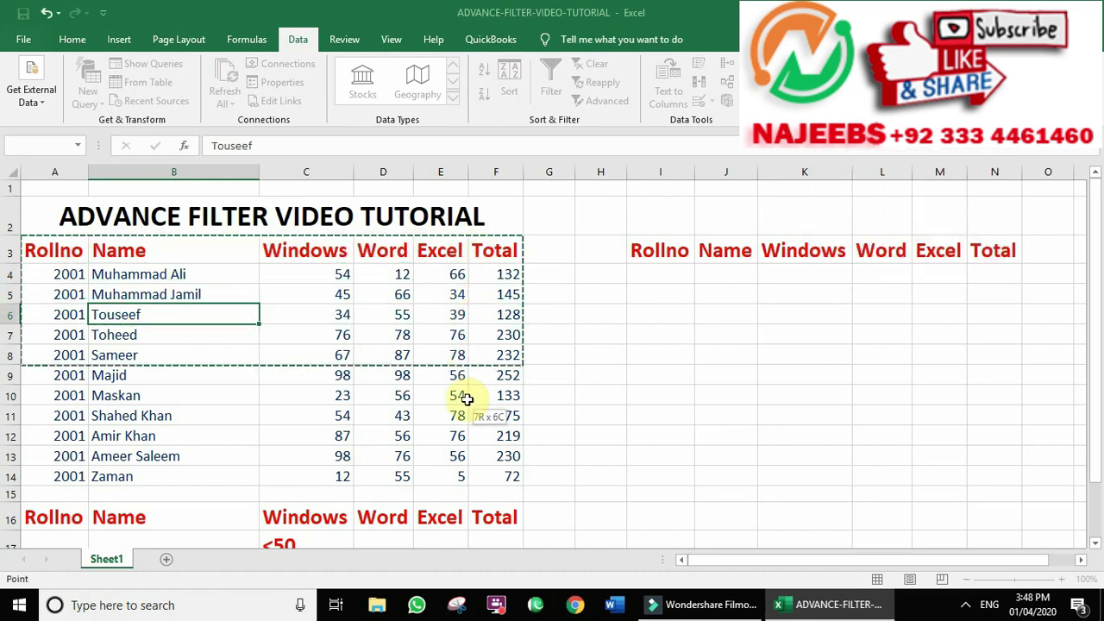
drag(472, 275, 498, 478)
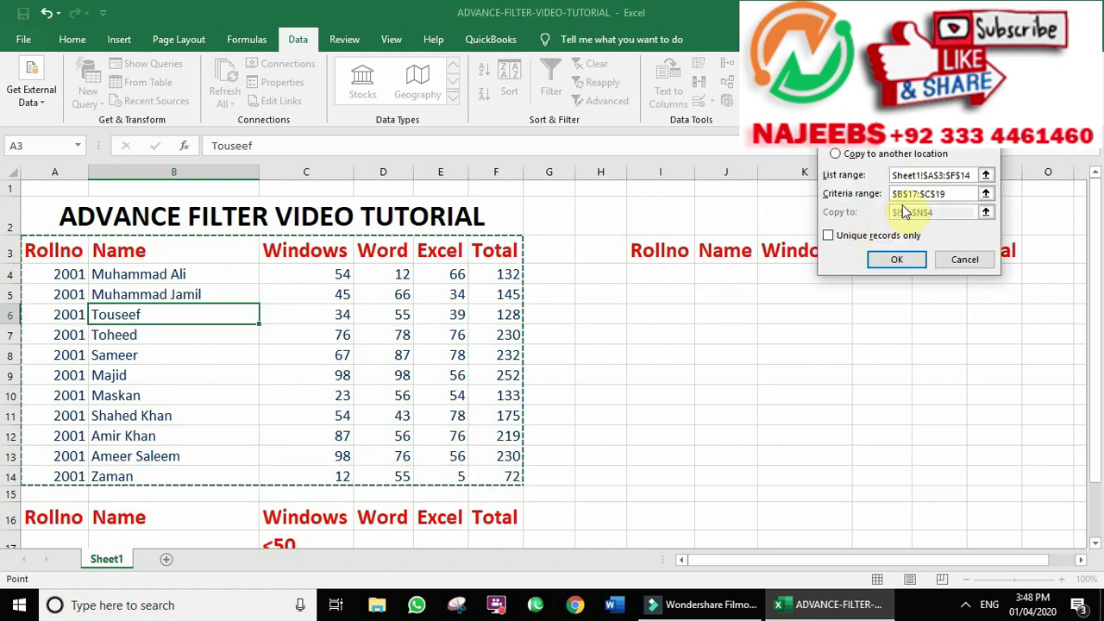
- Clear the old criteria range B17:C19 and start re-picking it from the row 16 headers
click(954, 195)
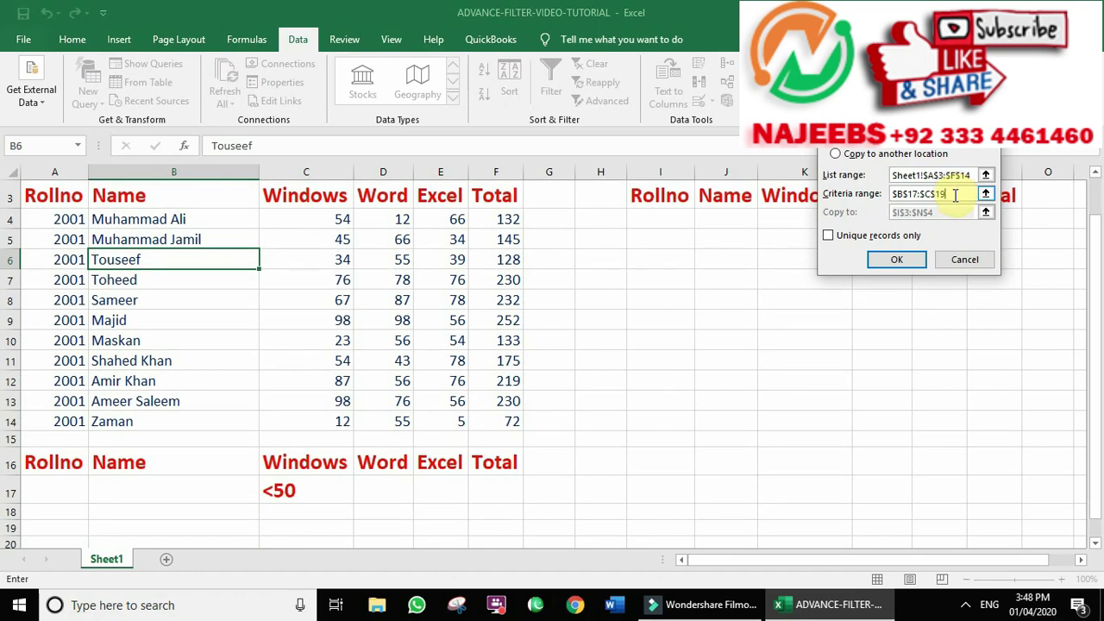
key(BackSpace)
key(BackSpace)
key(BackSpace)
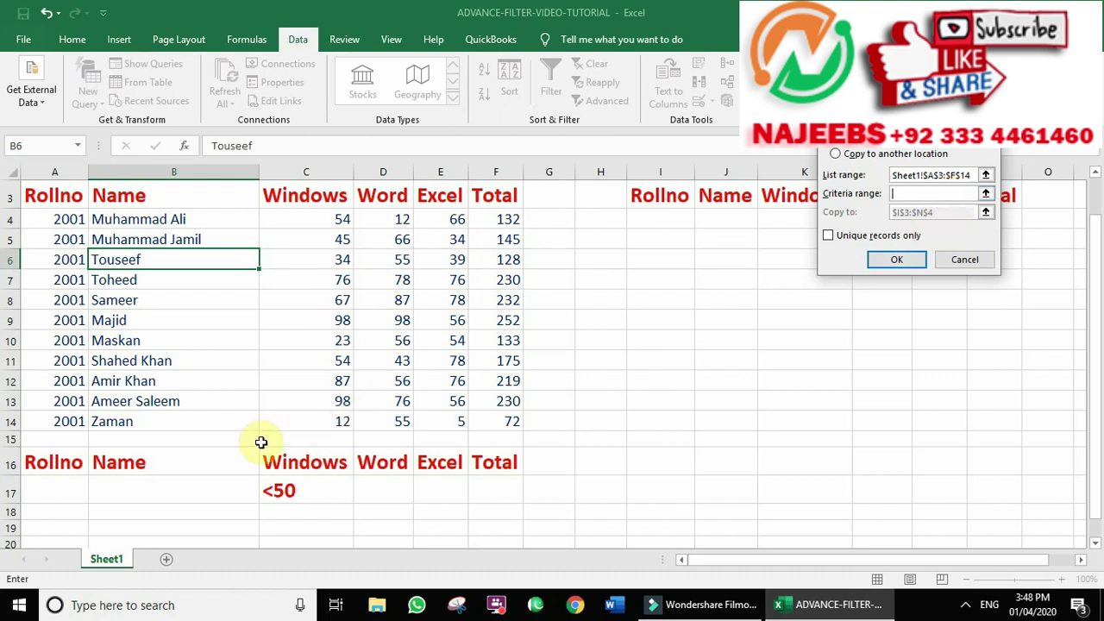
drag(82, 464, 498, 469)
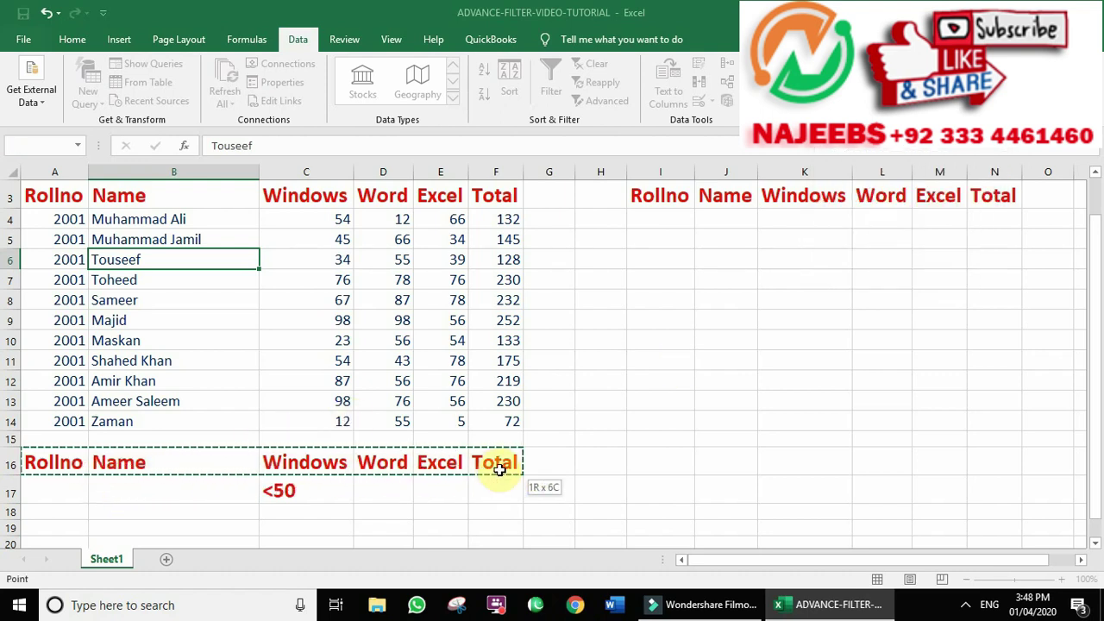
- Set the criteria range to C16:C17 (Windows <50), enable Unique records only, and run the filter
drag(498, 469, 498, 485)
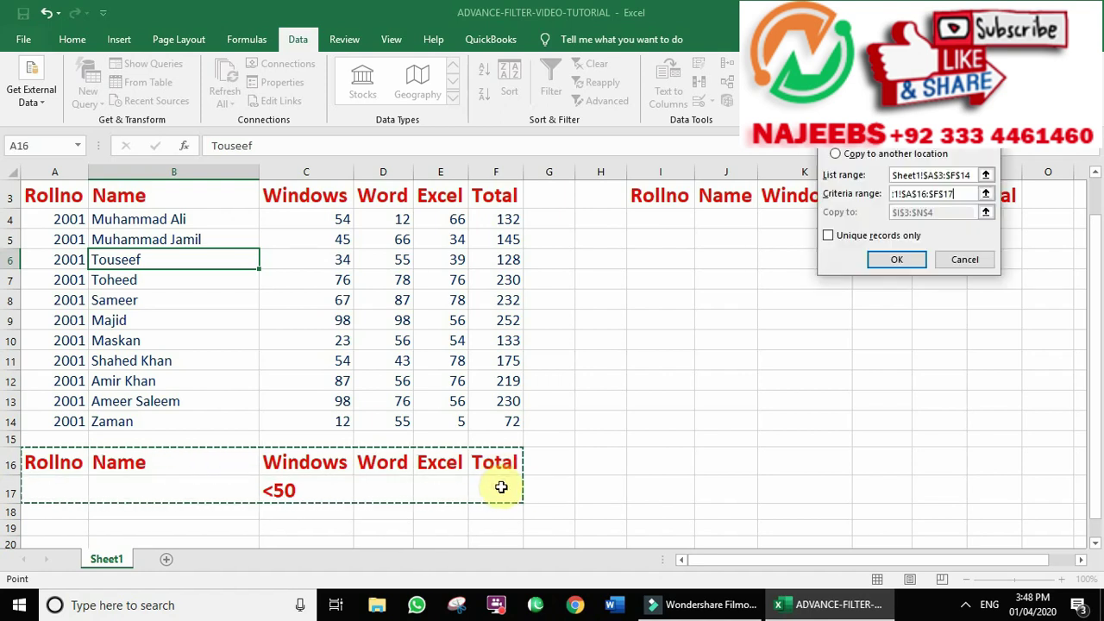
key(BackSpace)
key(BackSpace)
key(BackSpace)
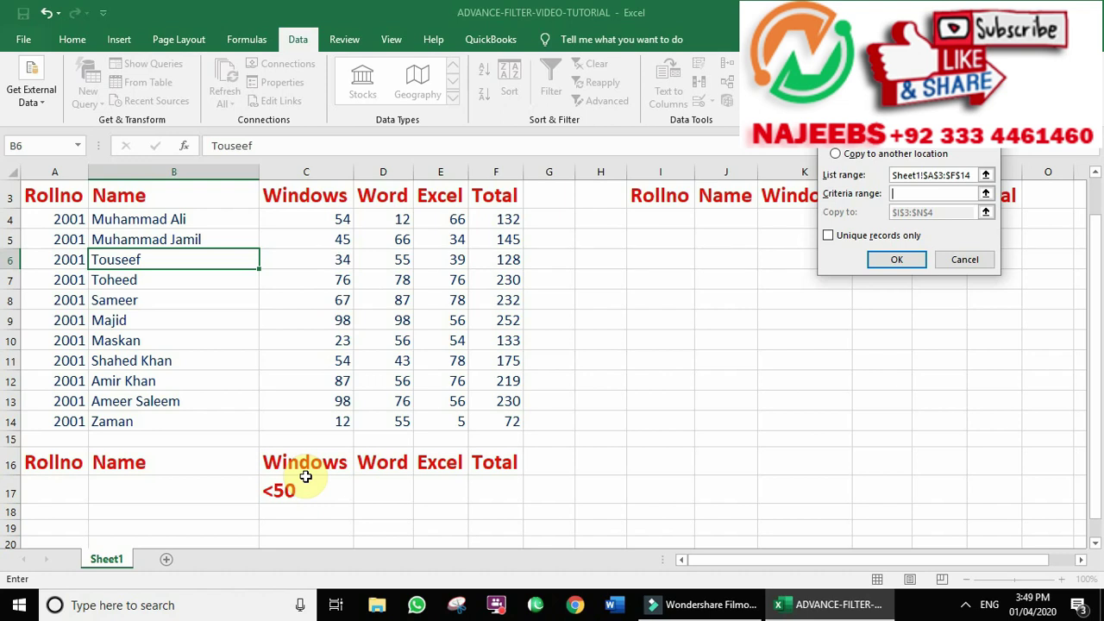
drag(326, 470, 333, 482)
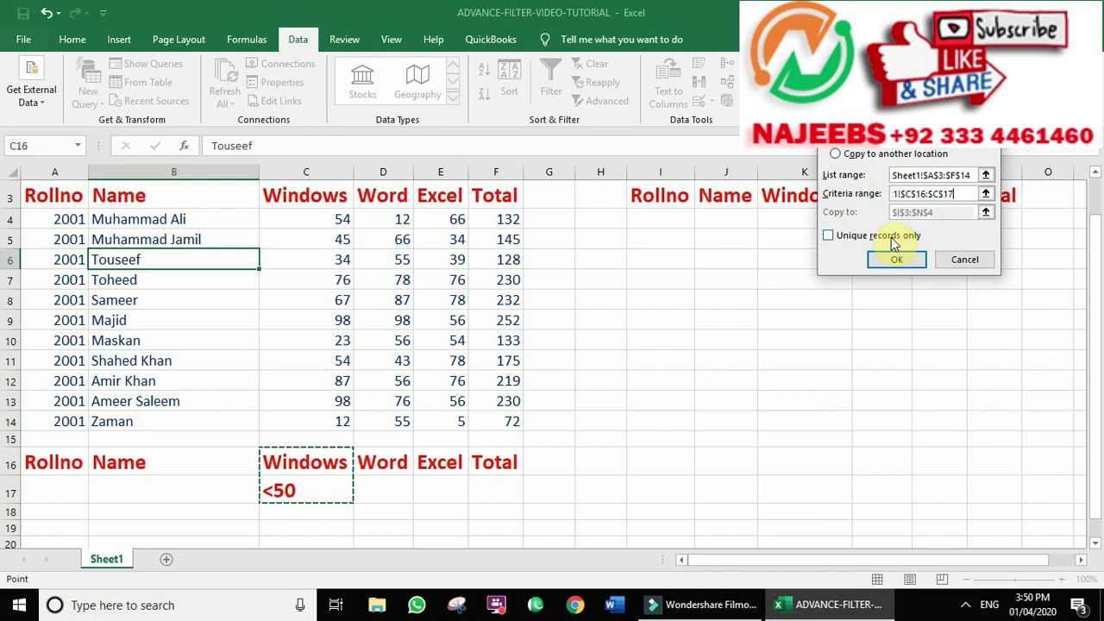
click(833, 239)
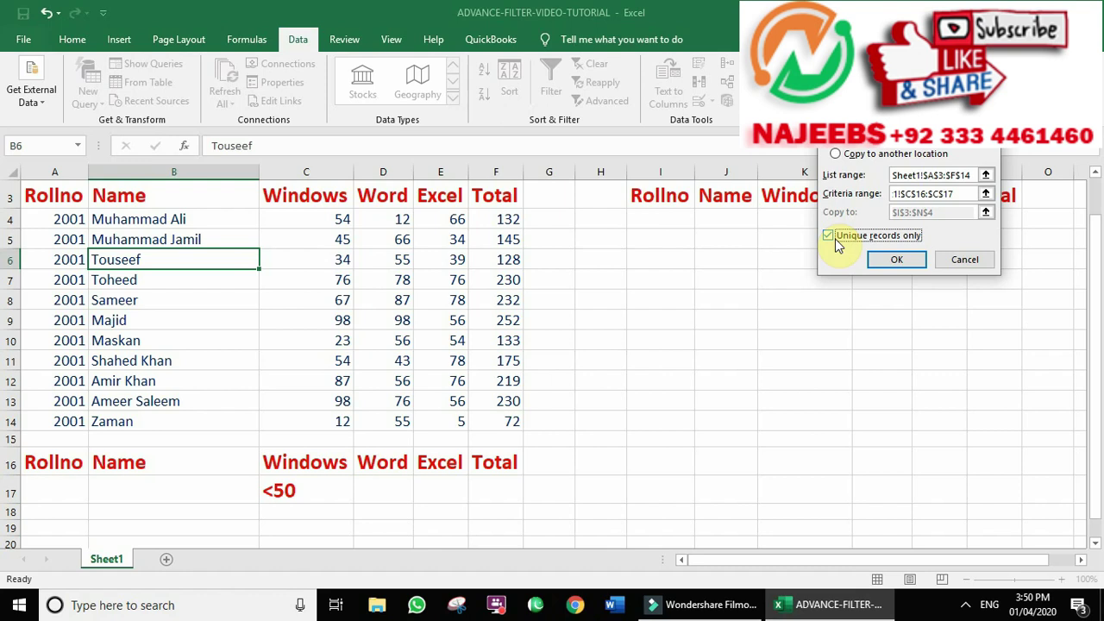
click(834, 240)
click(897, 263)
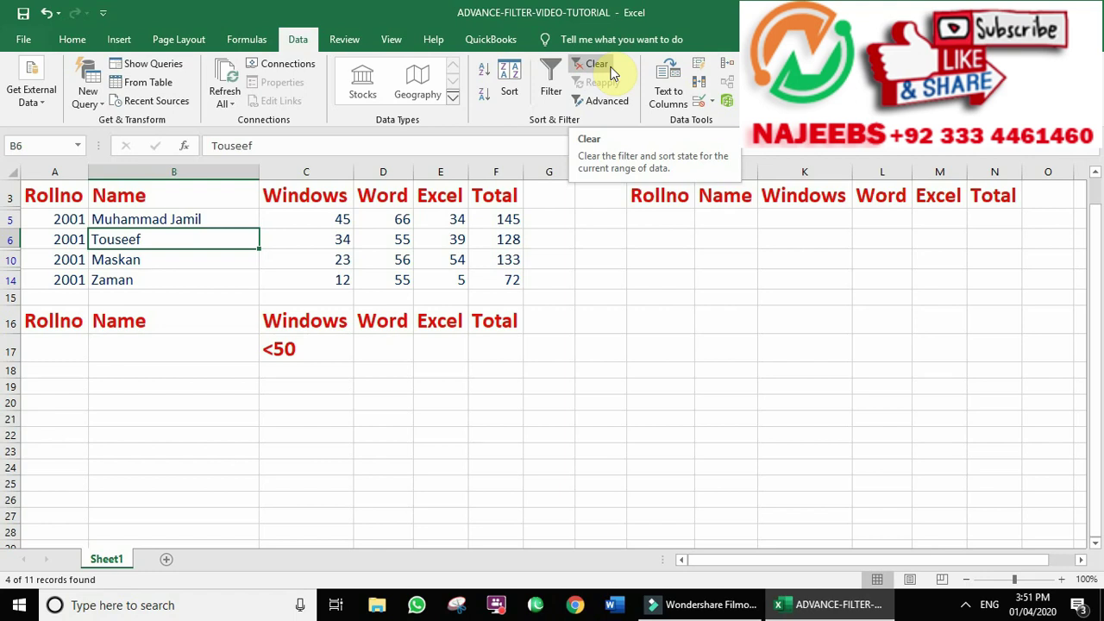
- Clear the Windows <50 filter so all eleven student rows reappear
click(596, 64)
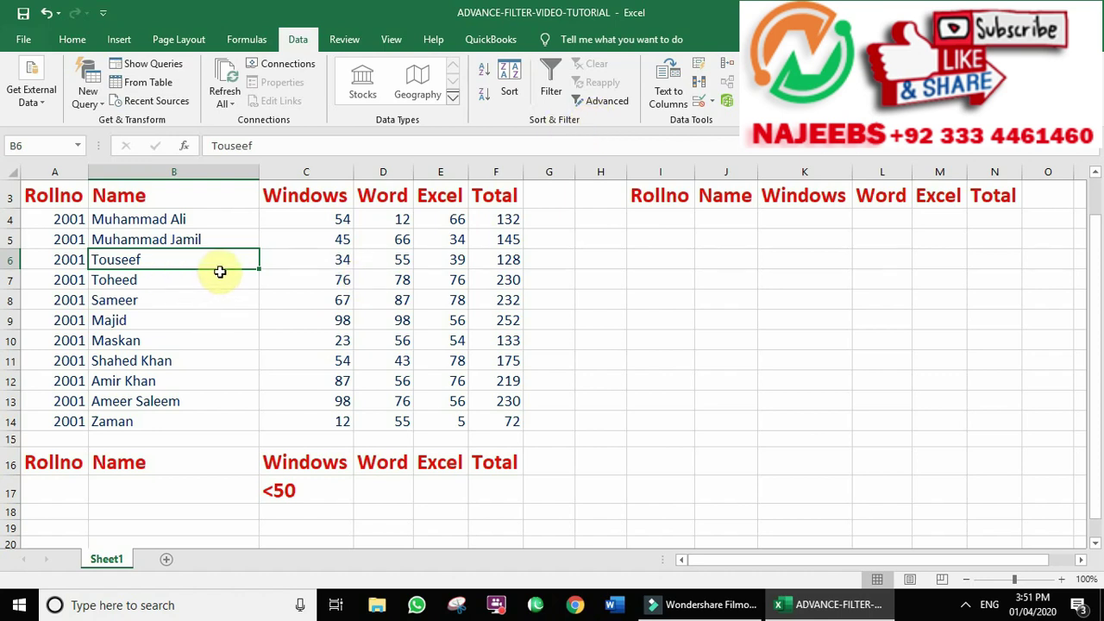
scroll(263, 273, down, 2)
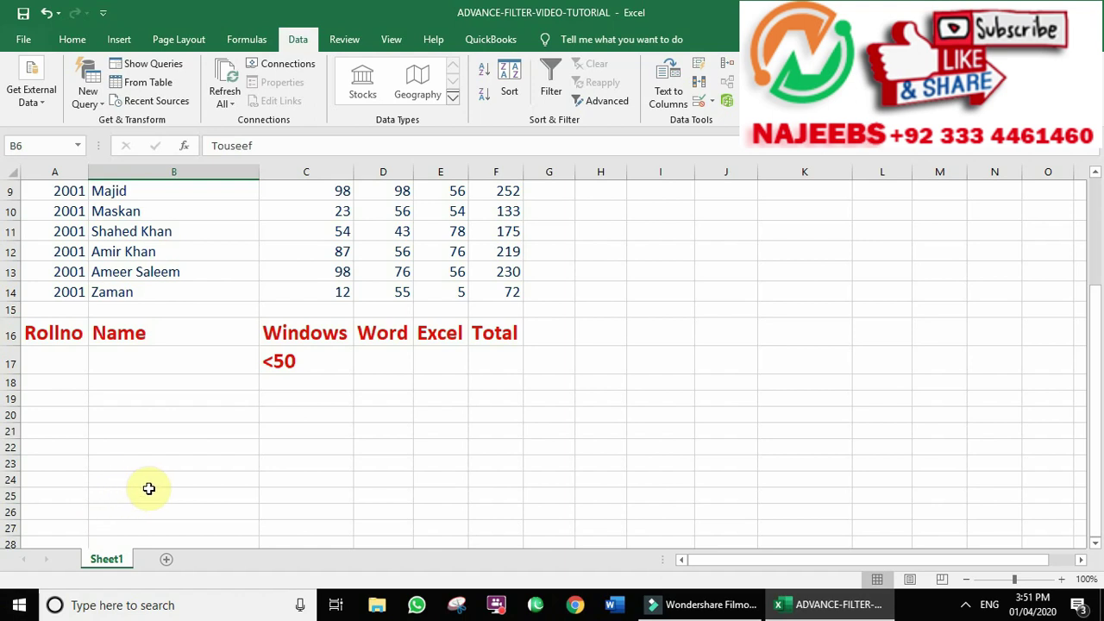
scroll(245, 422, up, 3)
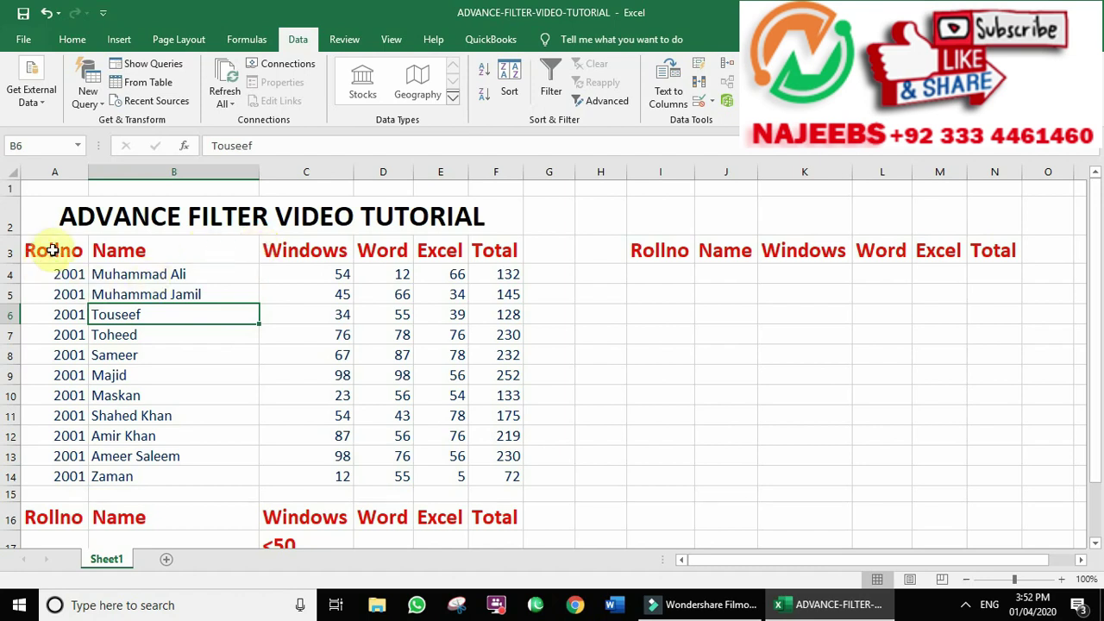
drag(53, 250, 494, 433)
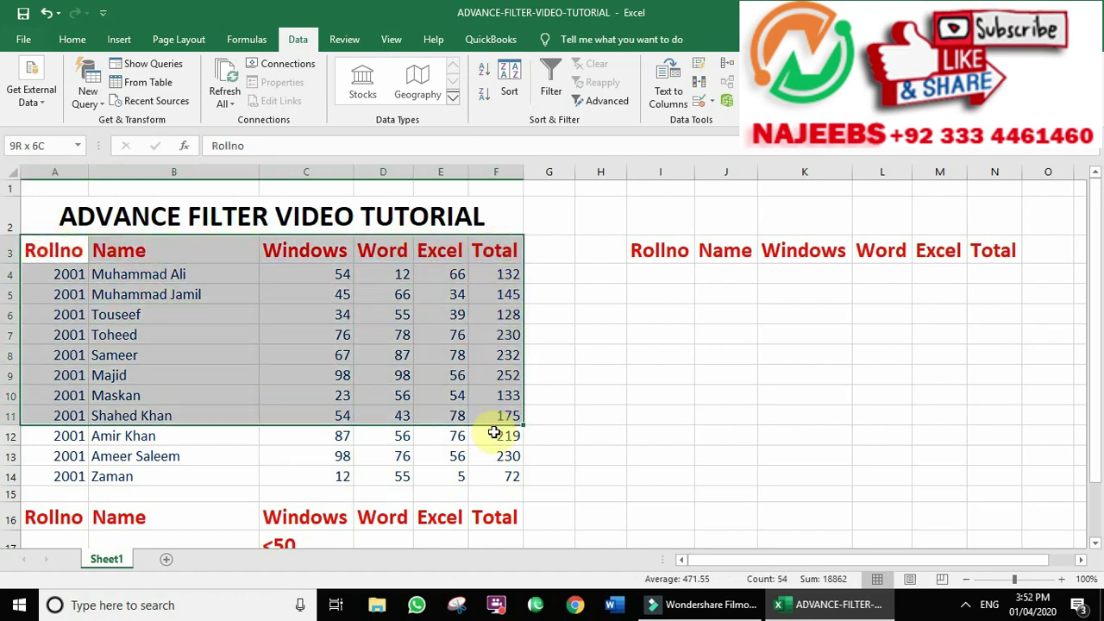
drag(494, 433, 478, 480)
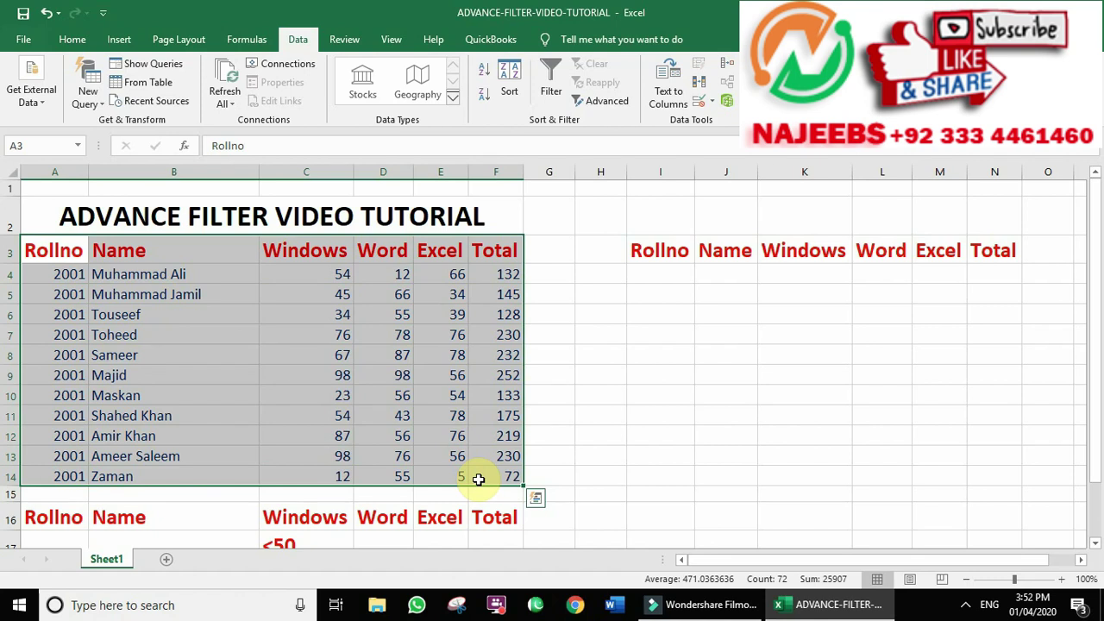
scroll(394, 389, down, 1)
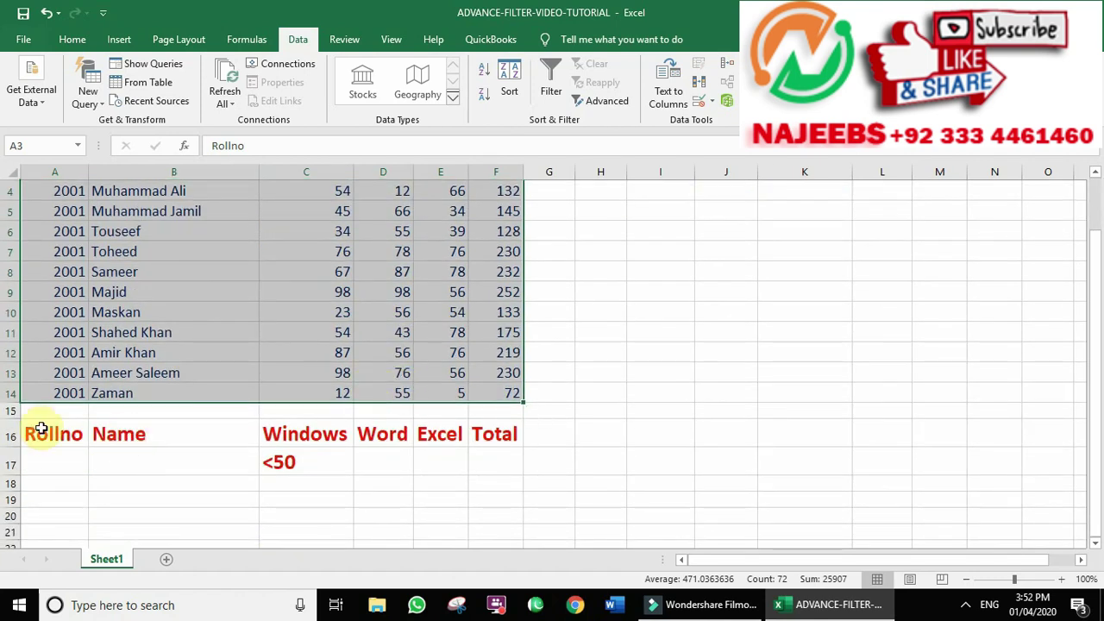
drag(67, 431, 486, 479)
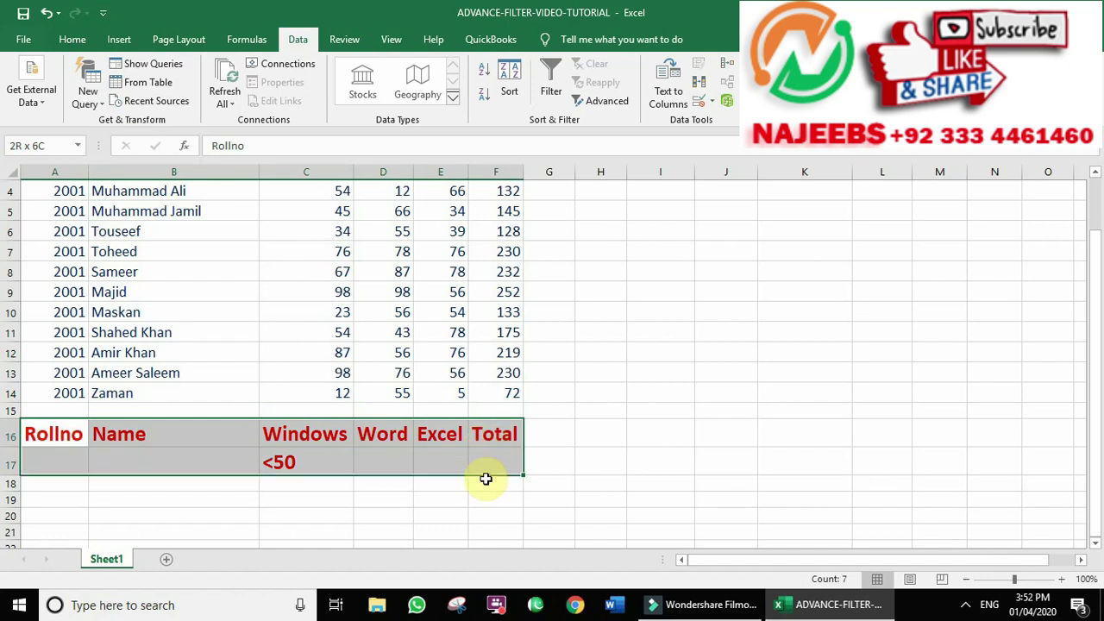
drag(486, 479, 479, 473)
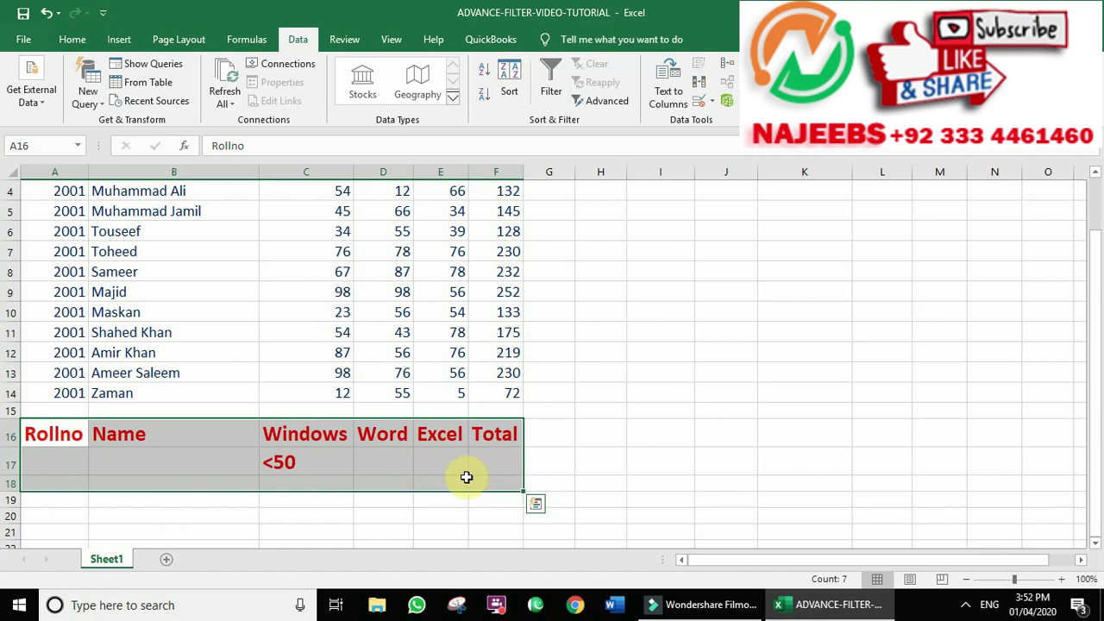
scroll(466, 471, up, 1)
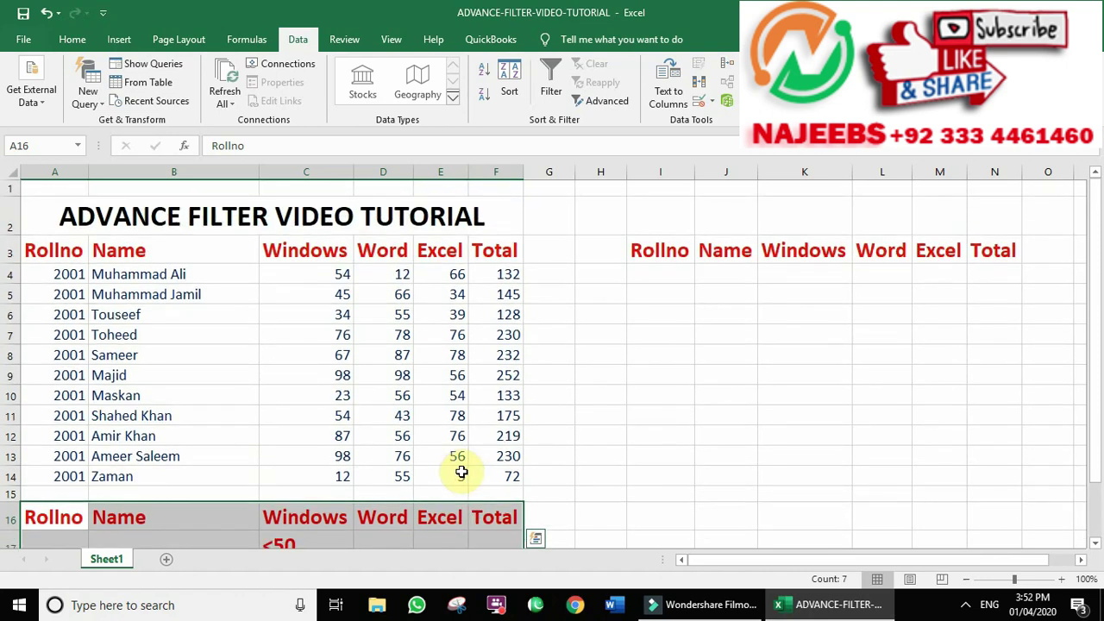
scroll(461, 472, down, 1)
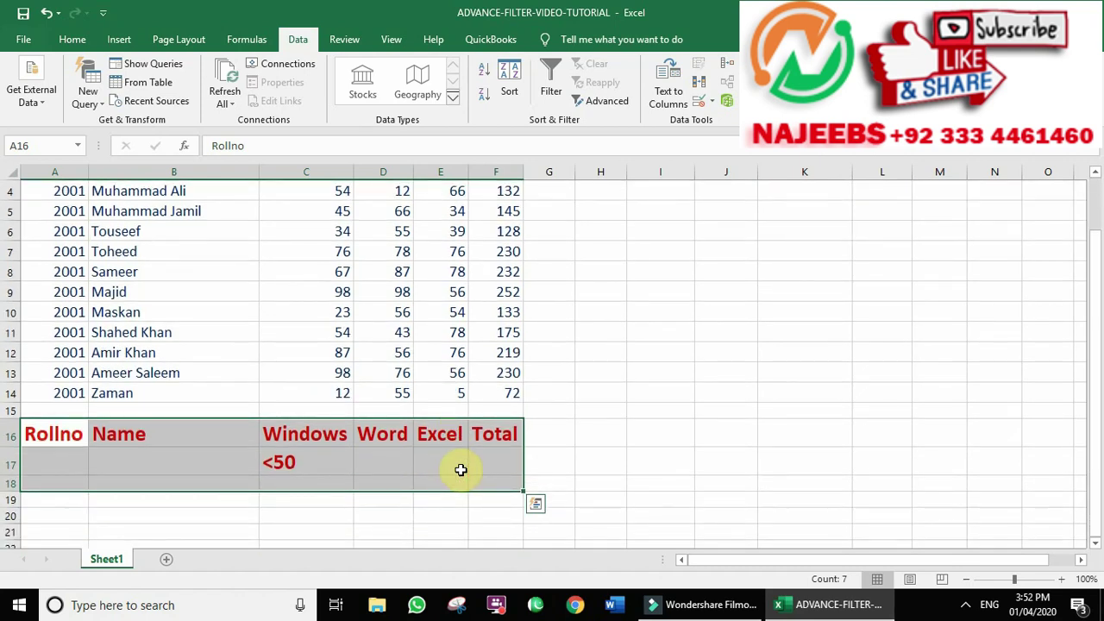
scroll(461, 469, up, 1)
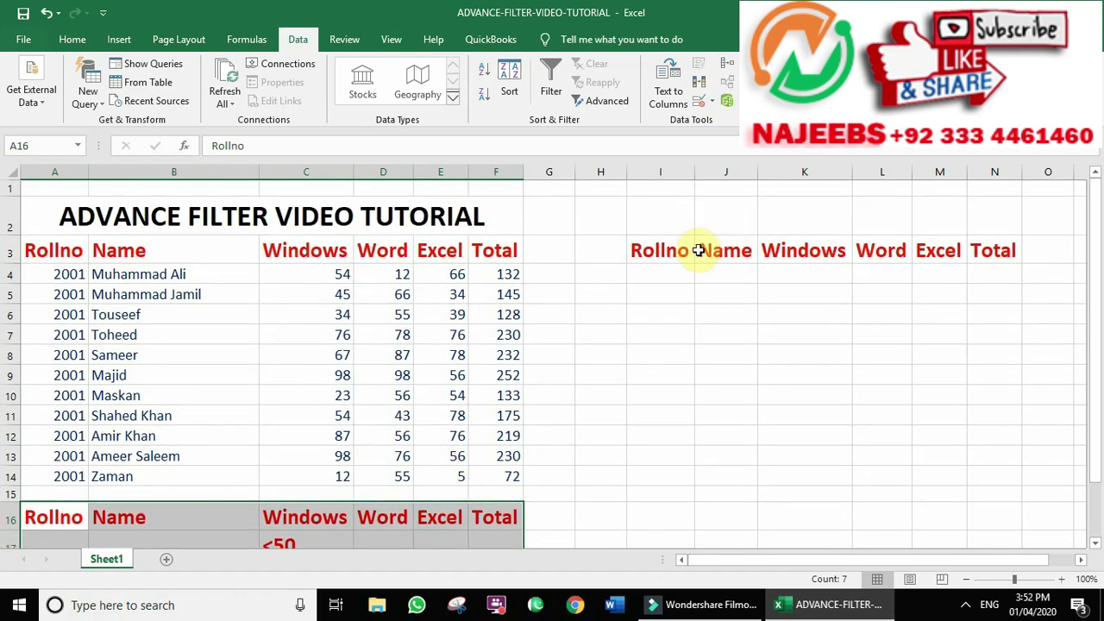
mouse_move(692, 251)
mouse_down()
mouse_move(960, 248)
mouse_move(1007, 297)
mouse_up()
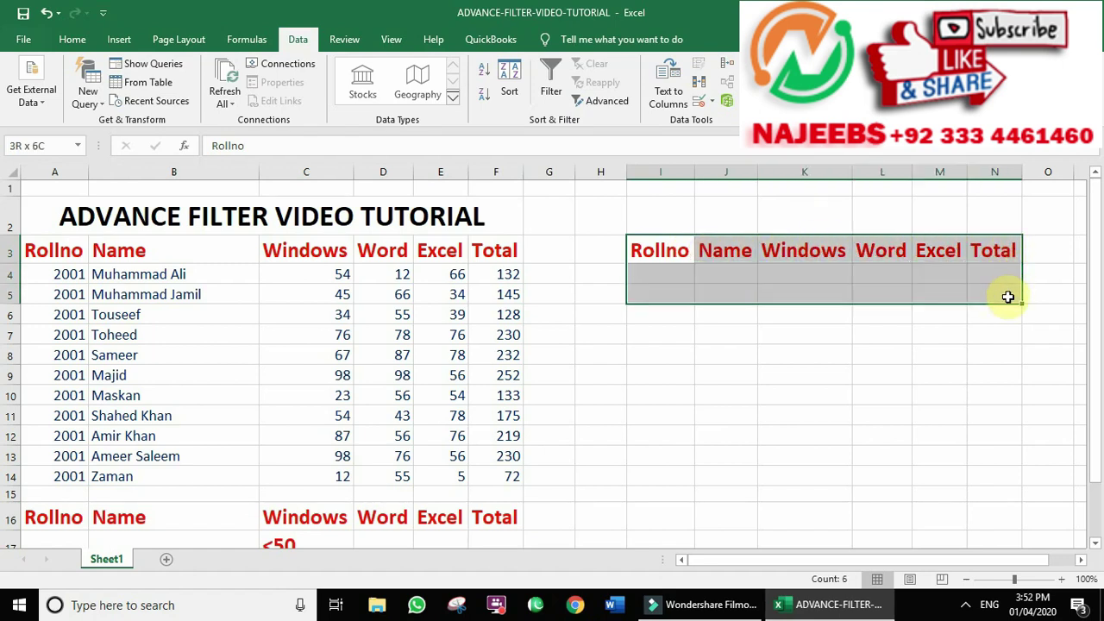
drag(1008, 297, 1006, 297)
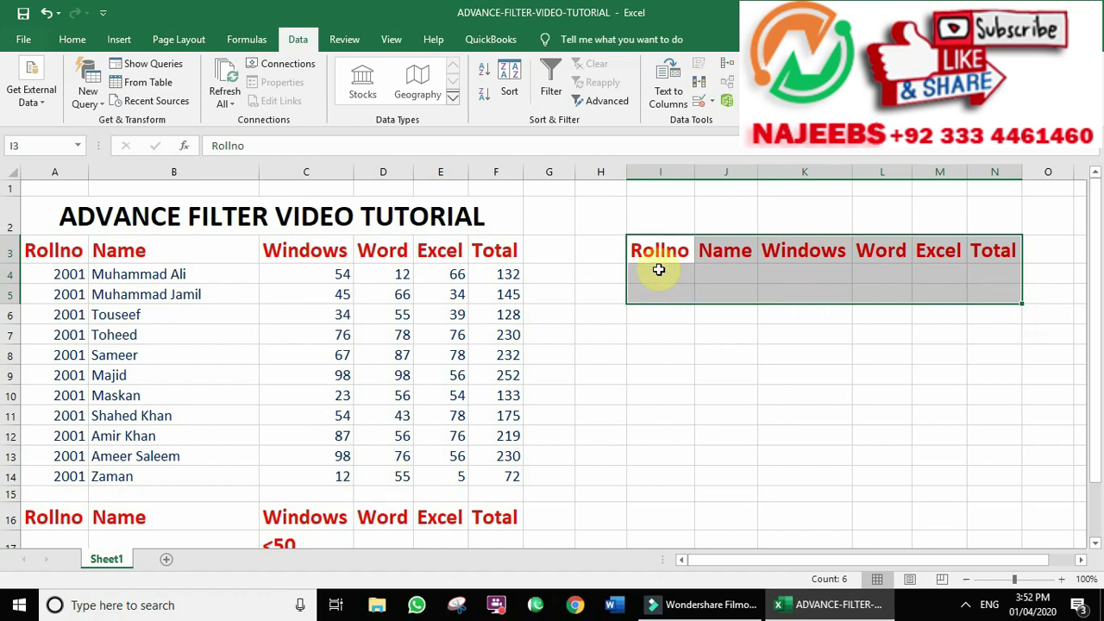
drag(670, 249, 835, 263)
drag(953, 263, 987, 265)
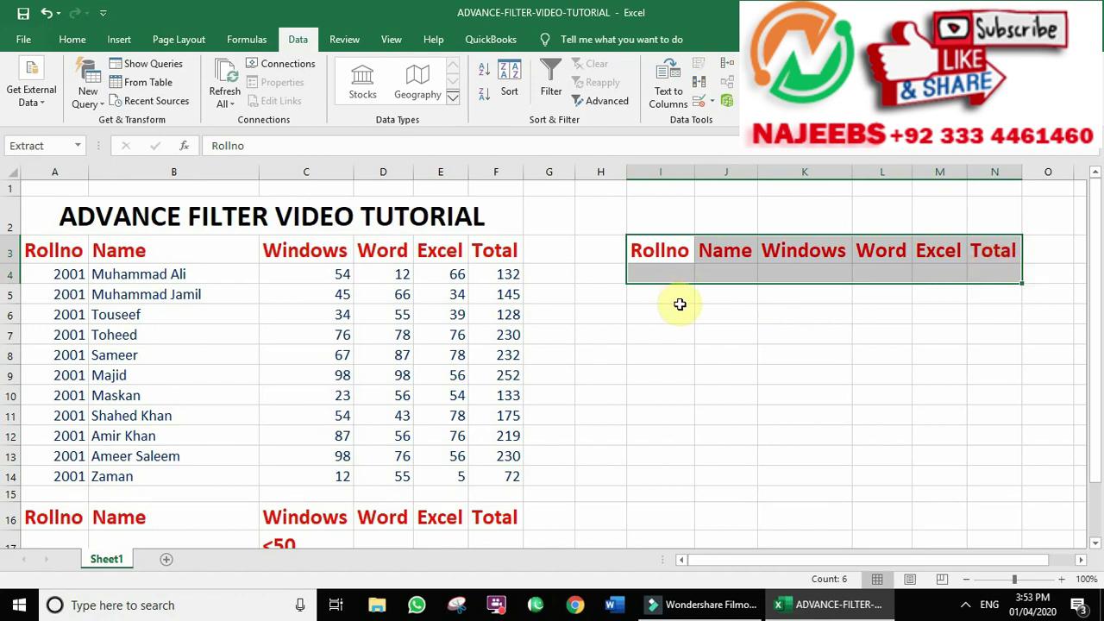
click(660, 221)
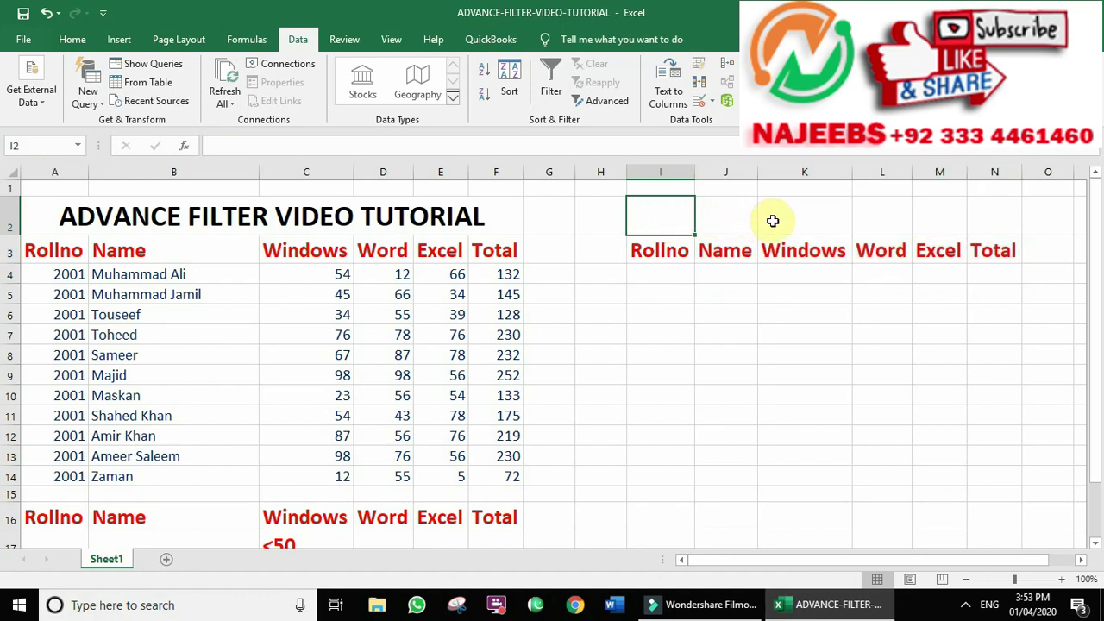
mouse_move(693, 222)
mouse_down()
mouse_move(763, 226)
mouse_move(779, 213)
mouse_up()
drag(659, 214, 801, 213)
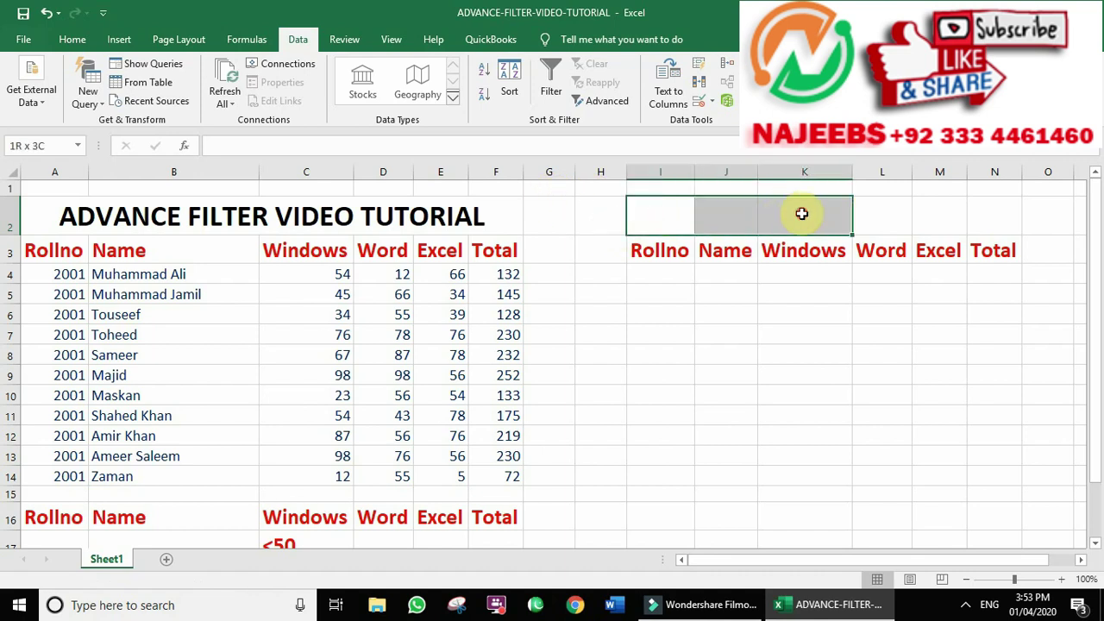
click(61, 42)
click(436, 97)
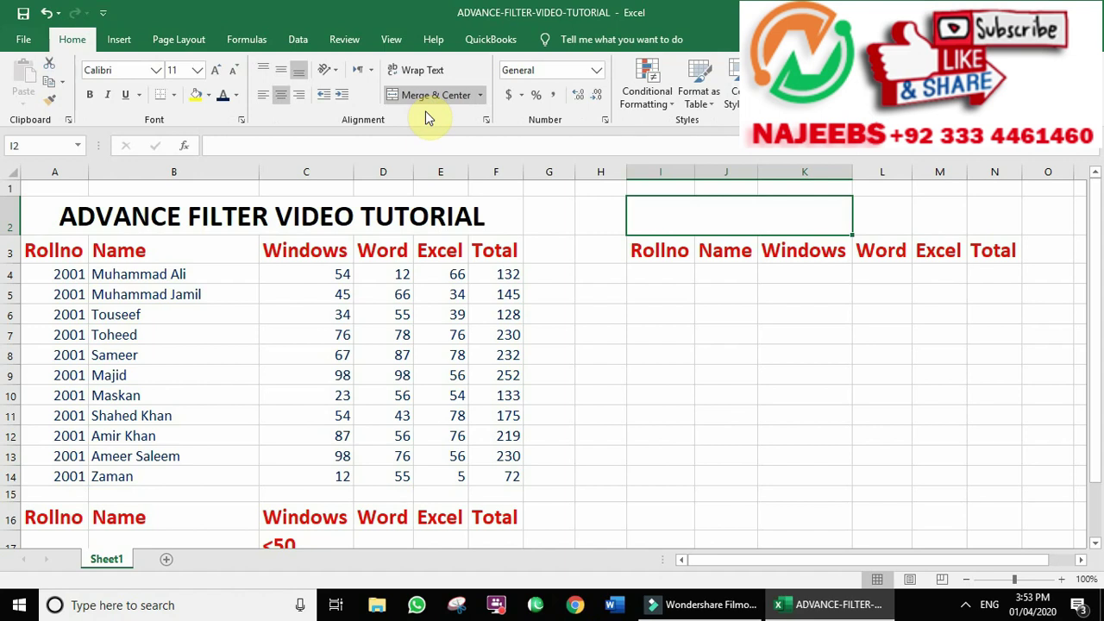
text(output rage)
key(Return)
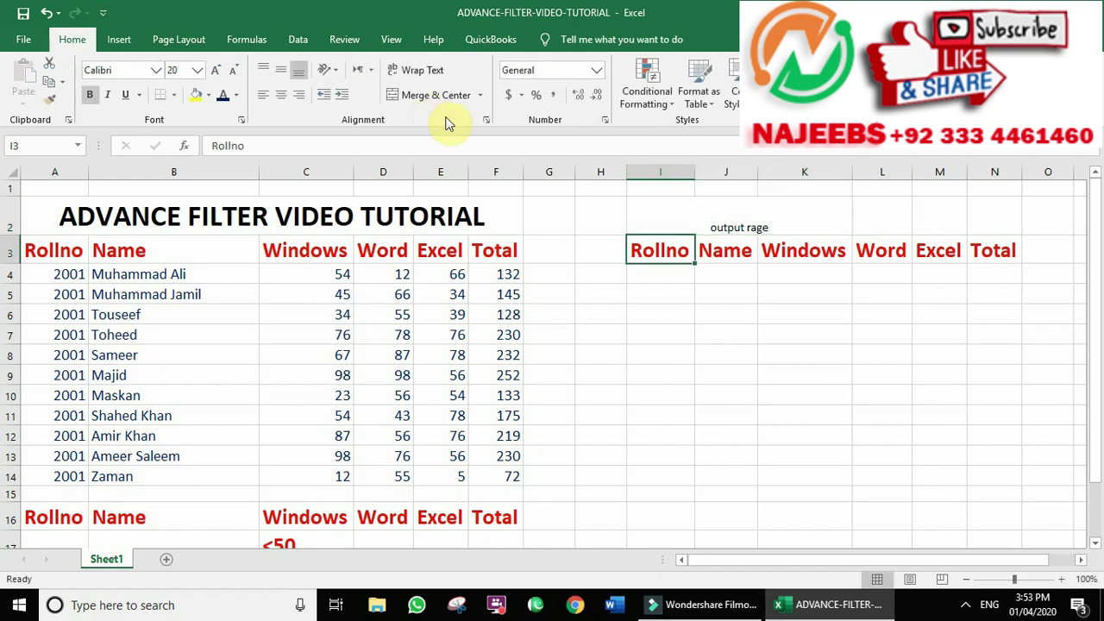
click(663, 207)
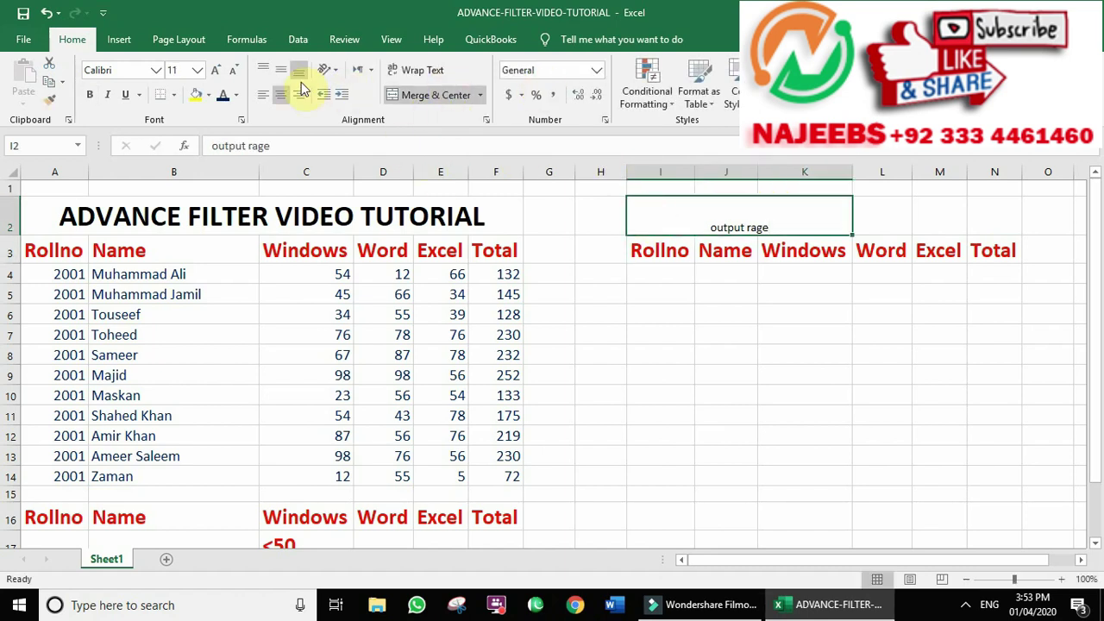
click(195, 71)
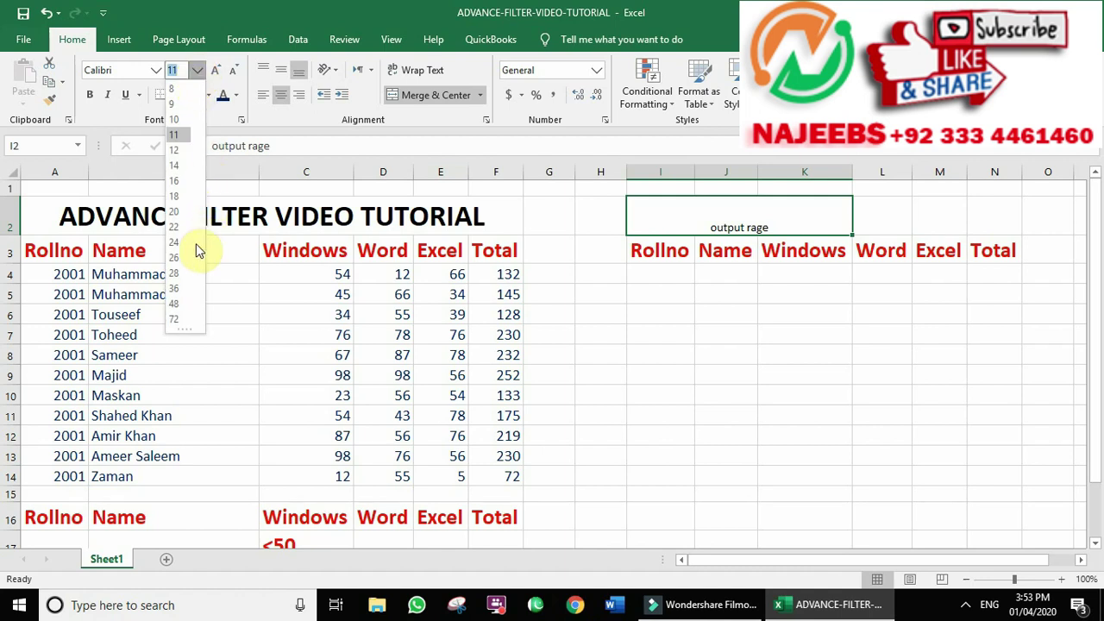
click(175, 243)
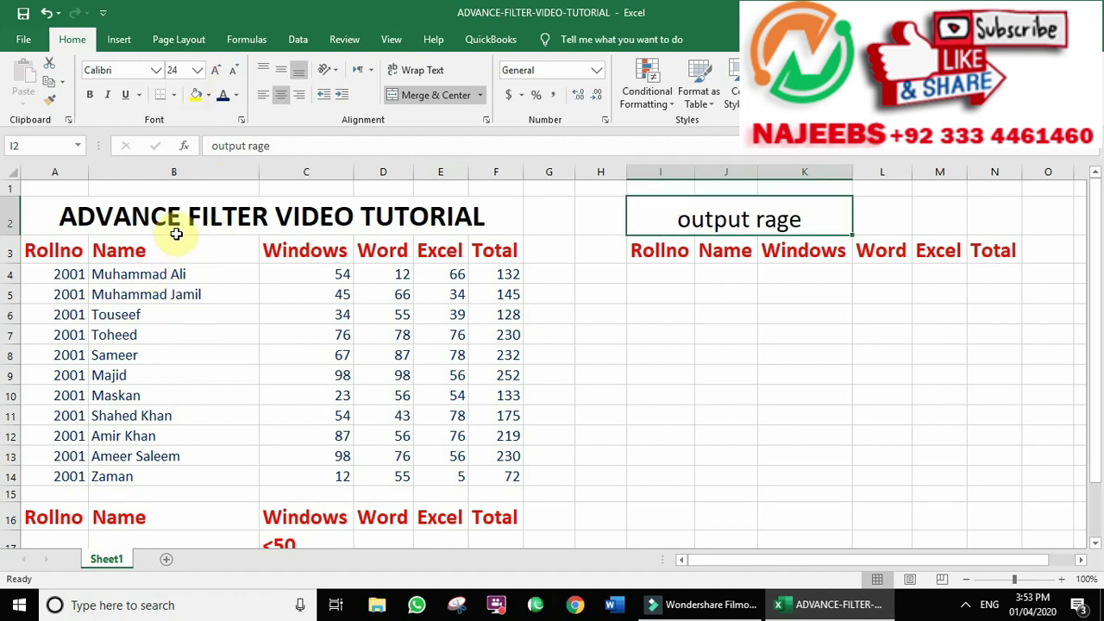
click(640, 287)
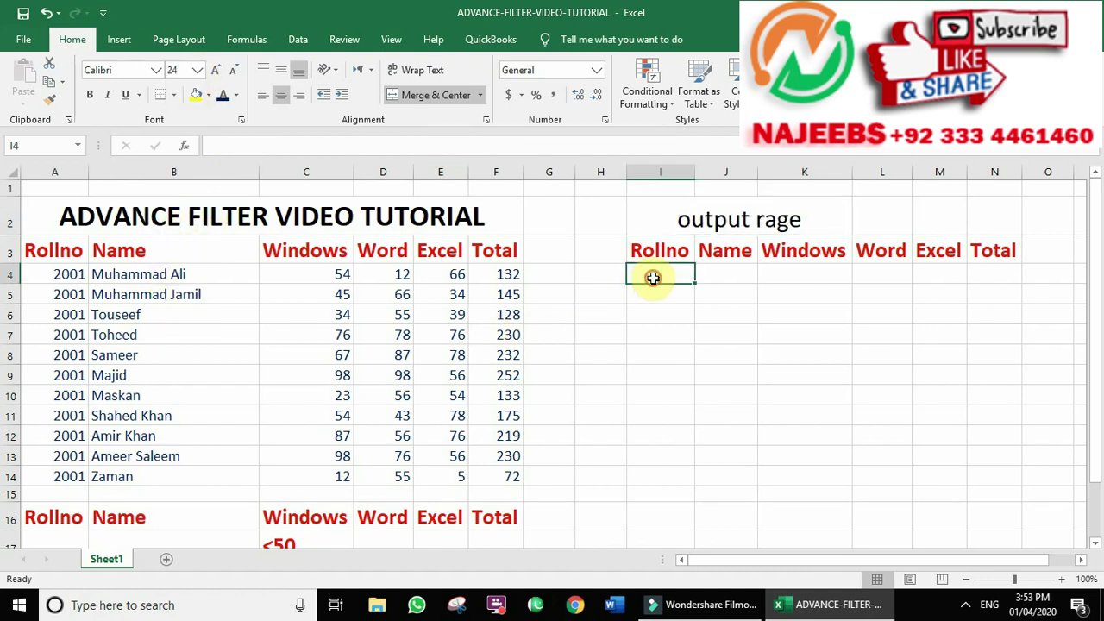
click(838, 288)
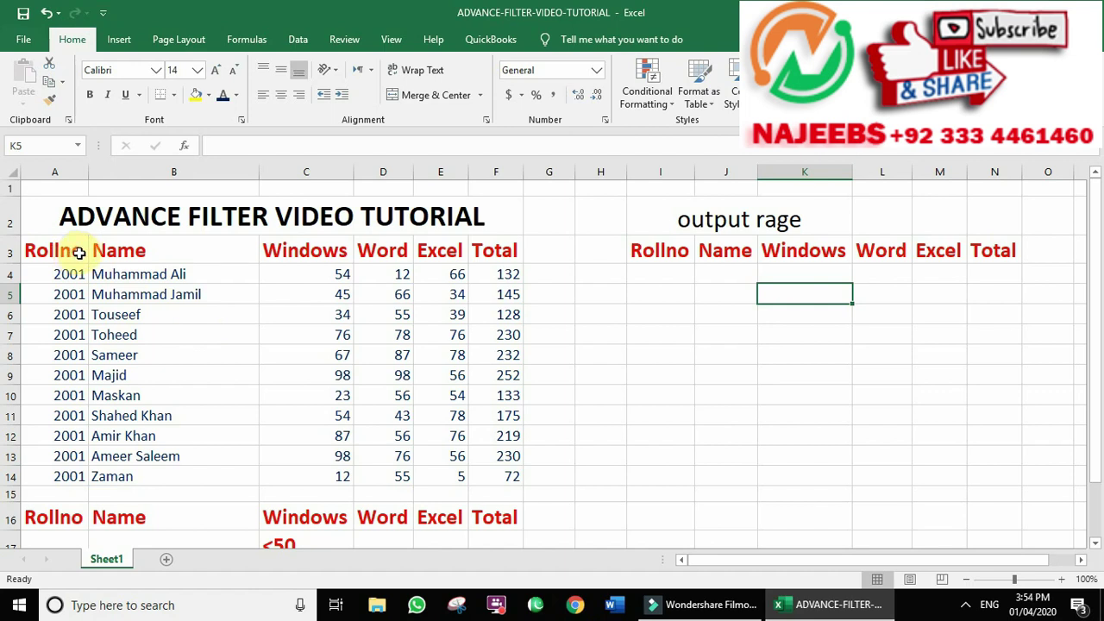
- Select cells in the first student rows, then show the Data ribbon's sort and filter tools
scroll(77, 250, down, 1)
scroll(95, 375, down, 1)
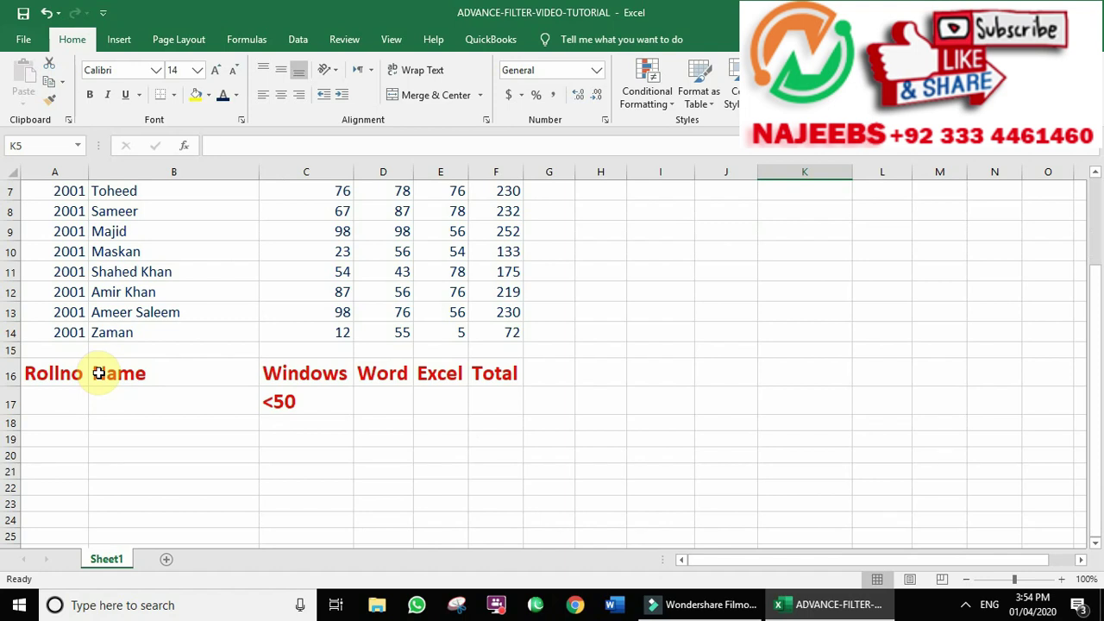
scroll(293, 371, up, 2)
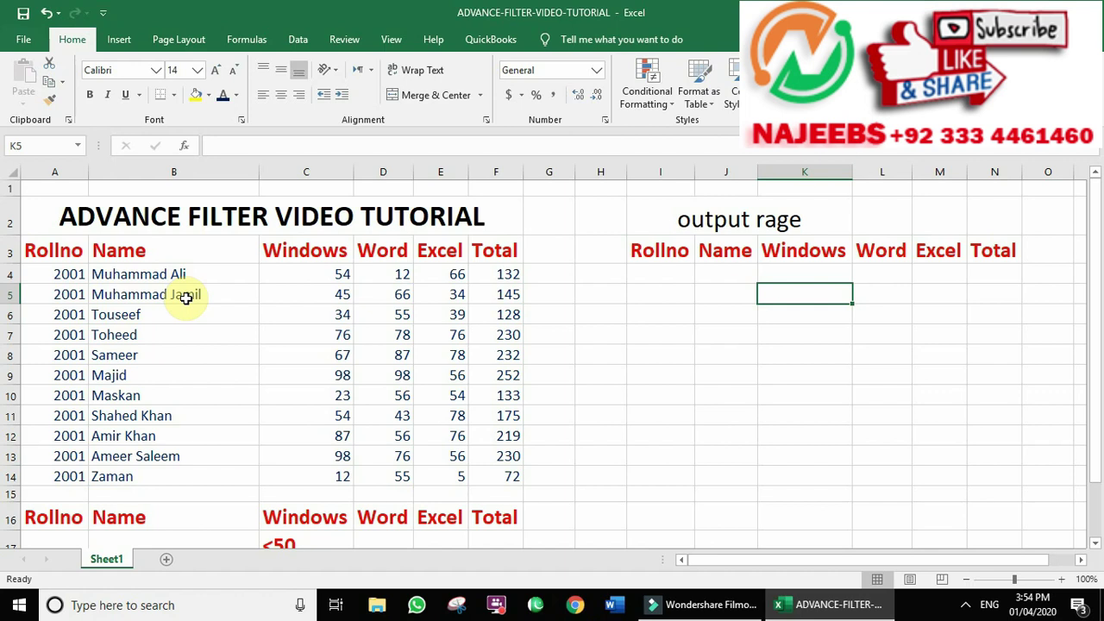
click(207, 287)
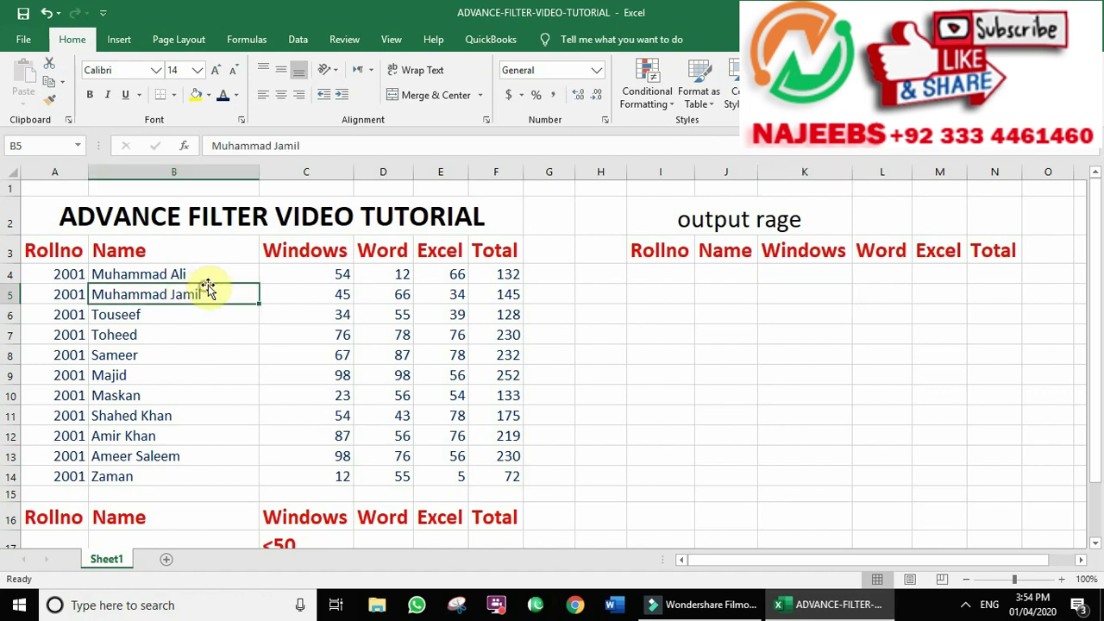
click(101, 277)
click(72, 277)
click(183, 276)
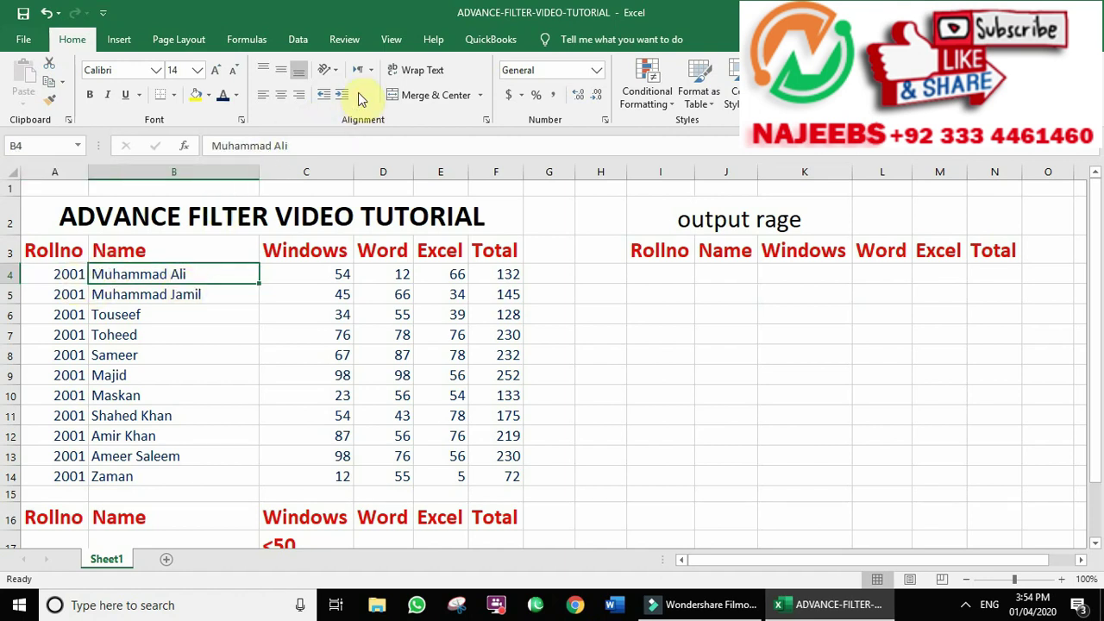
click(296, 41)
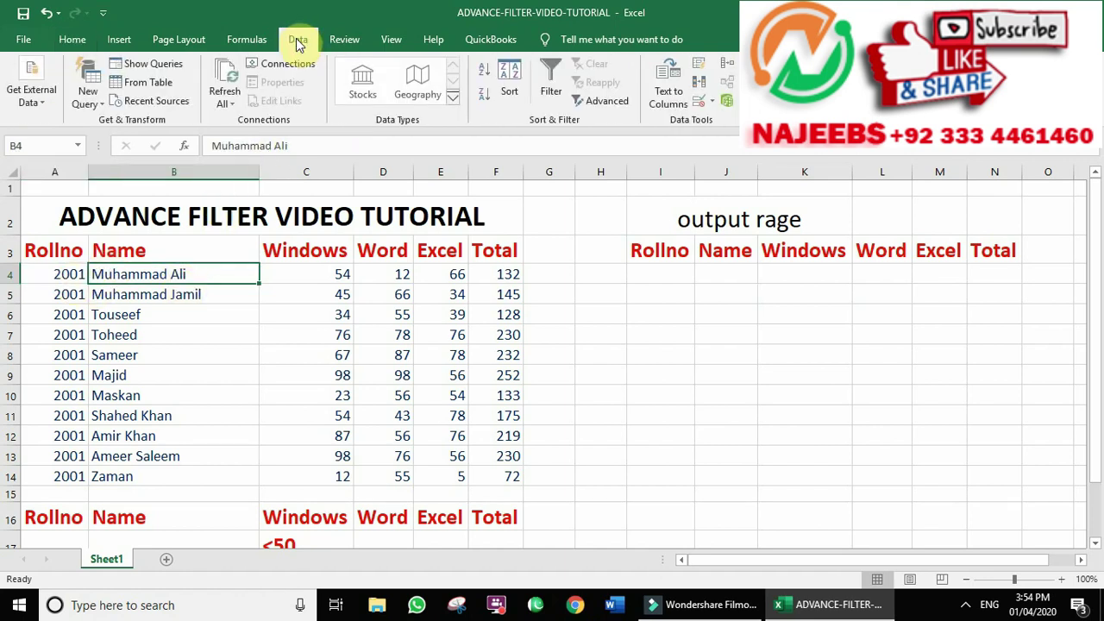
click(581, 379)
scroll(571, 384, down, 2)
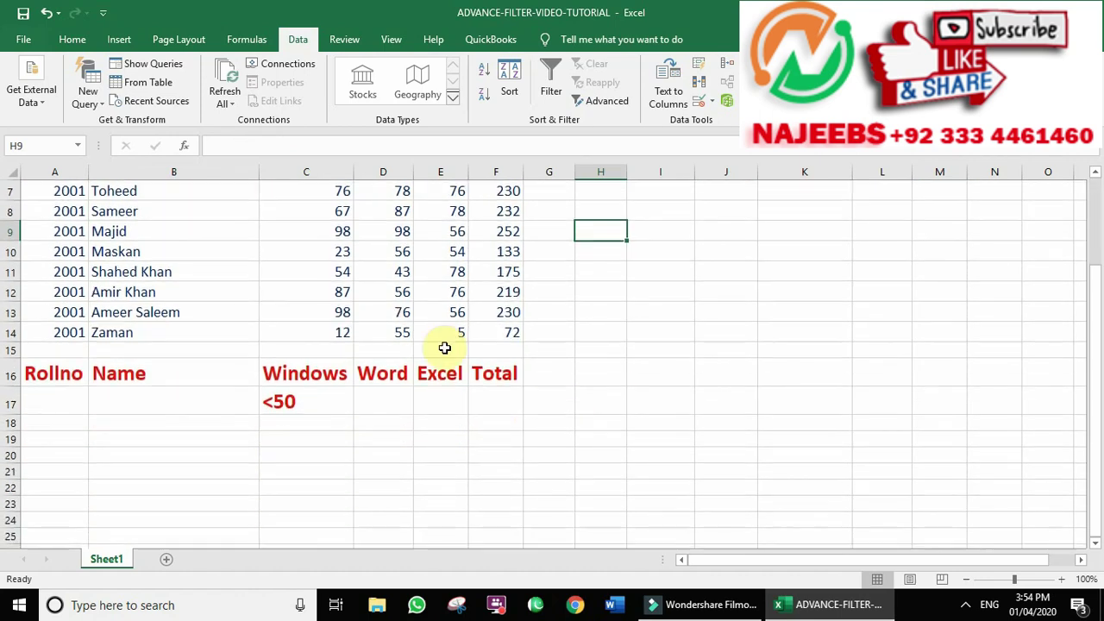
click(165, 391)
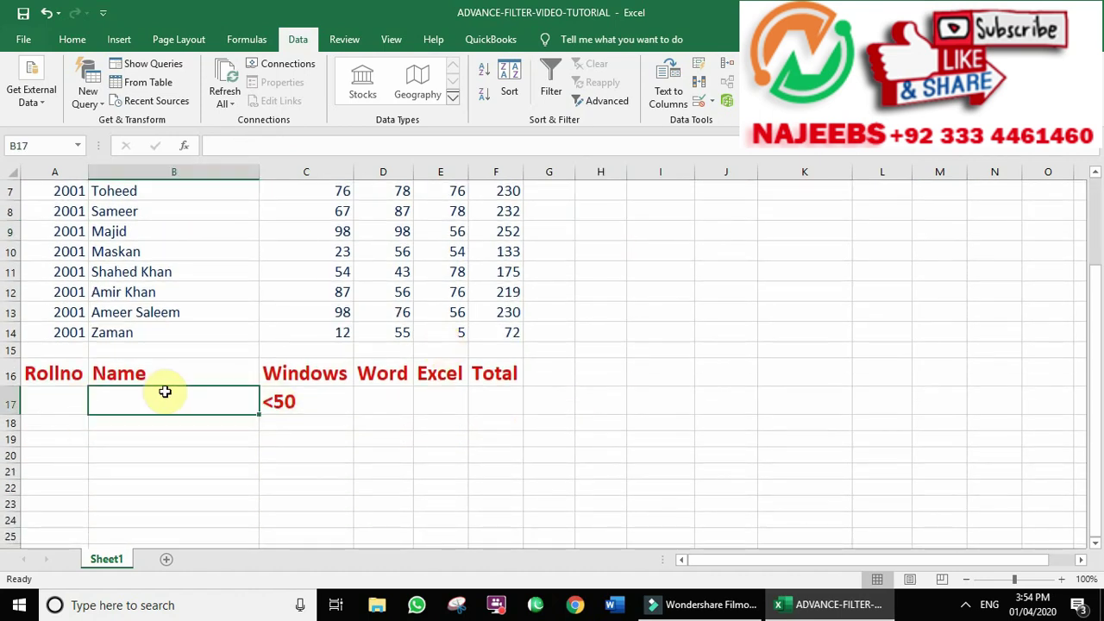
scroll(166, 388, up, 2)
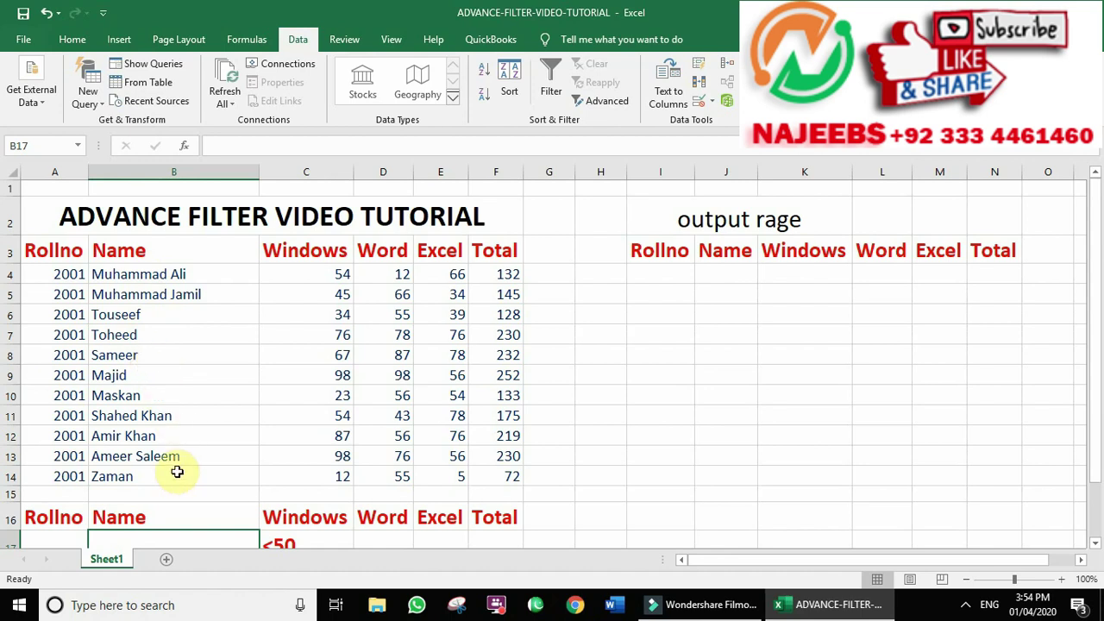
scroll(171, 465, down, 1)
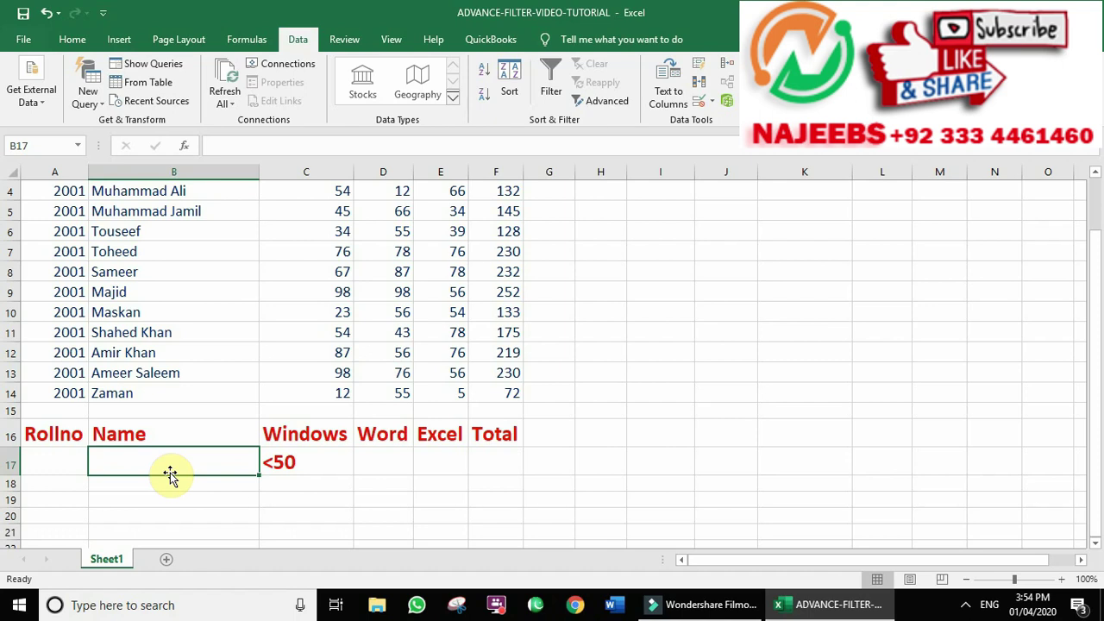
text(?.)
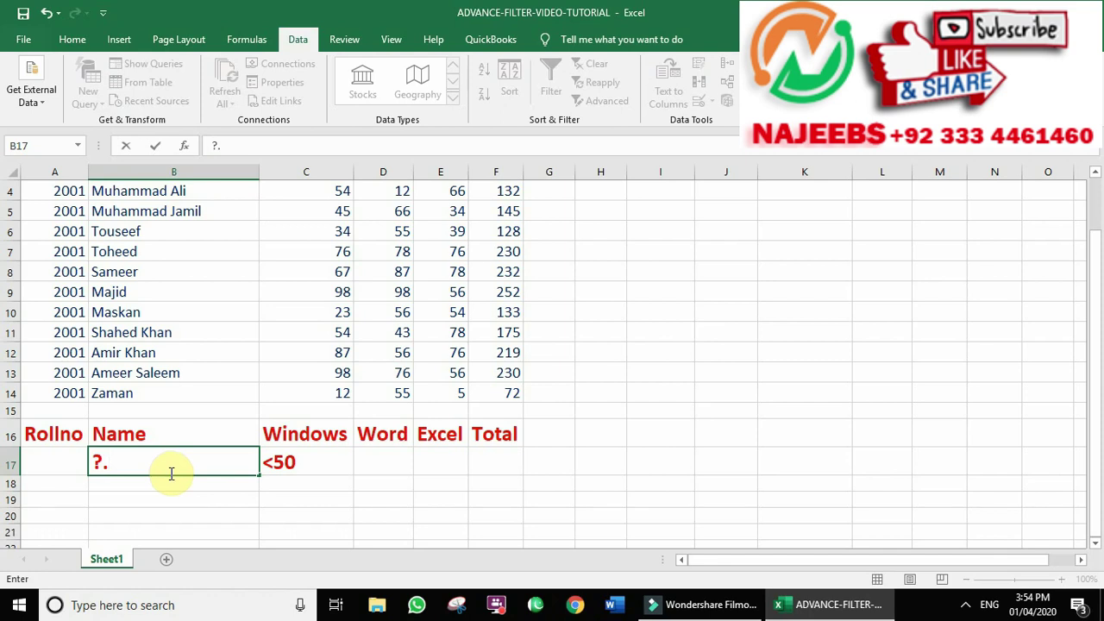
text(*)
key(BackSpace)
key(BackSpace)
key(BackSpace)
text(*)
key(BackSpace)
text(?)
key(BackSpace)
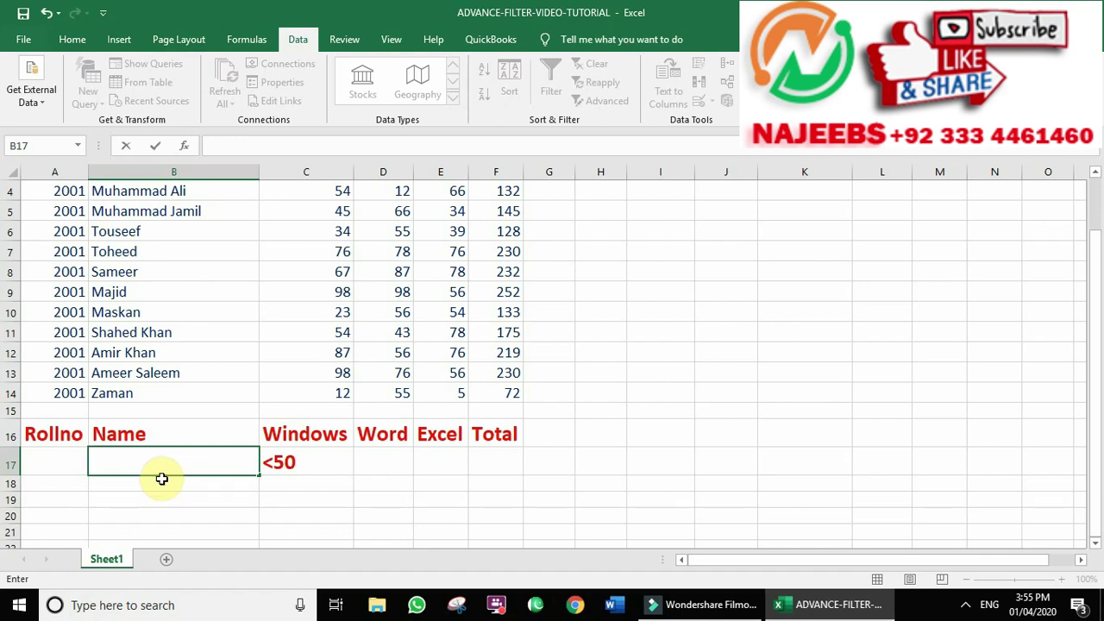
- Enter the wildcard ?a* in cell B17 as the Name criterion
text(?)
text(a*)
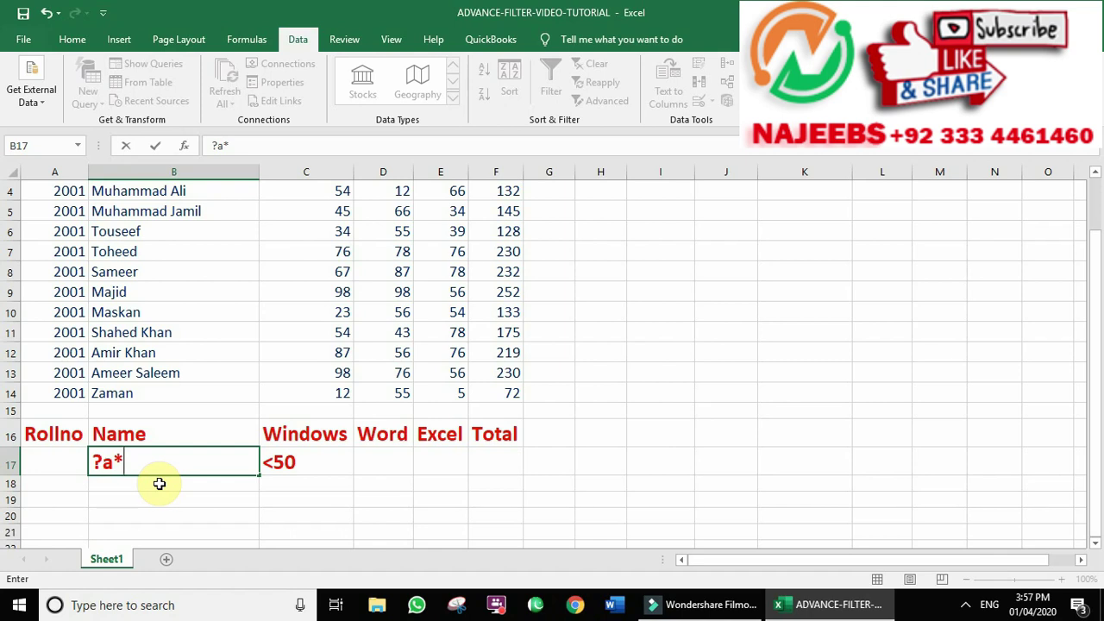
key(Return)
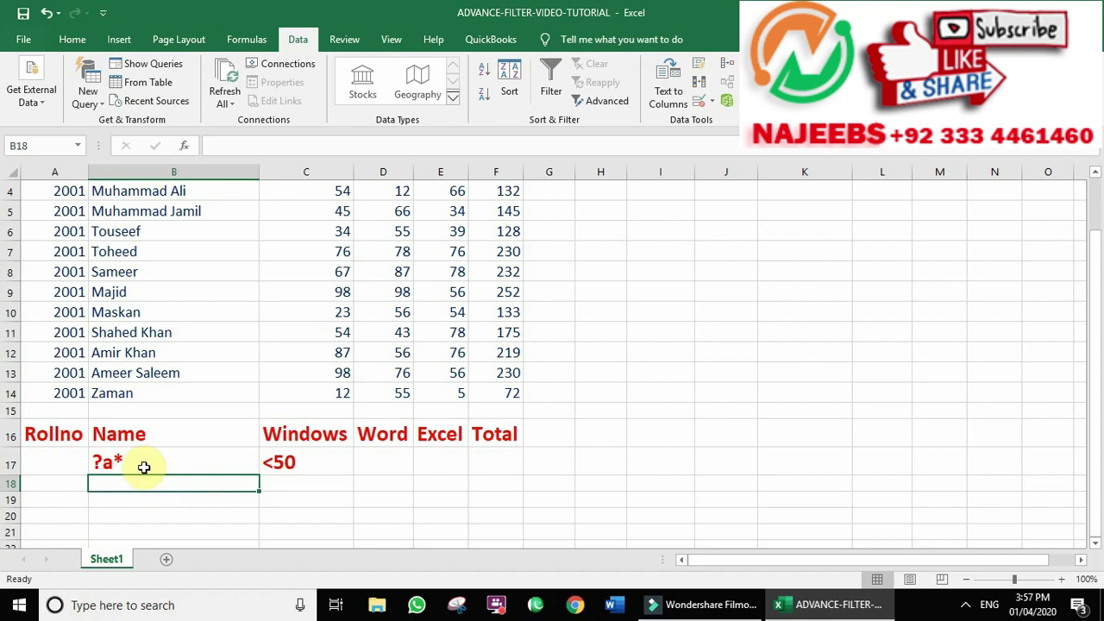
drag(149, 441, 303, 458)
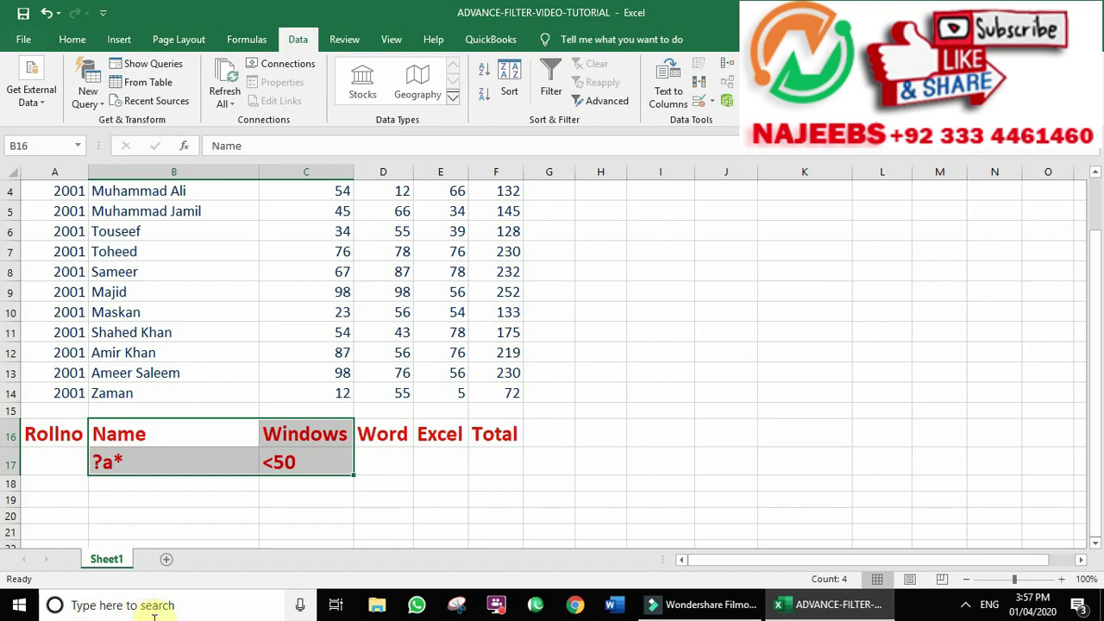
click(204, 465)
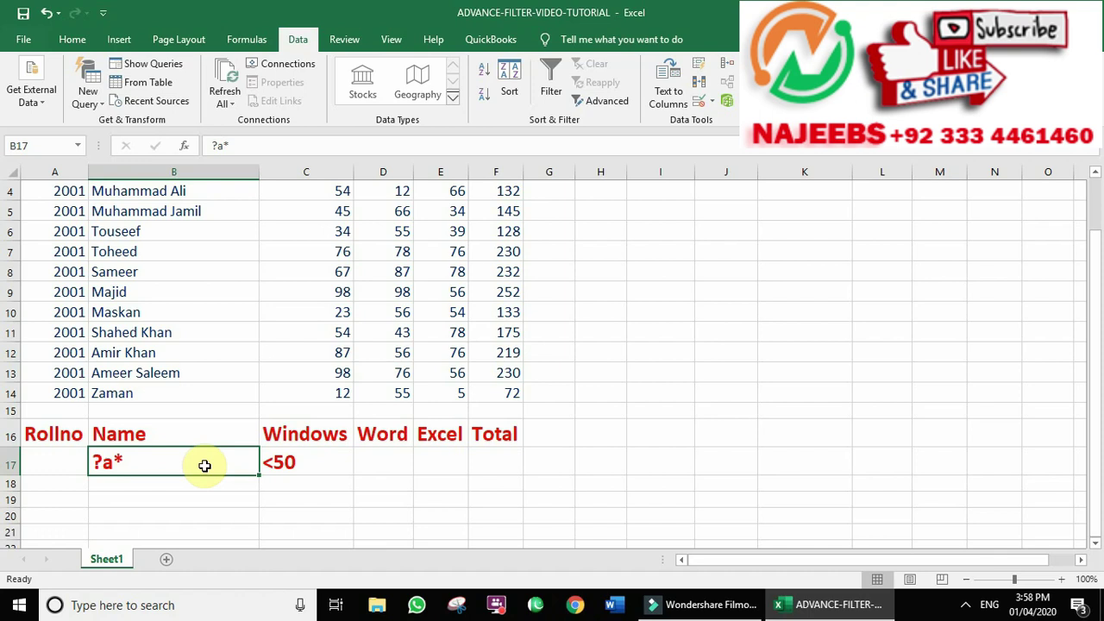
scroll(202, 445, up, 1)
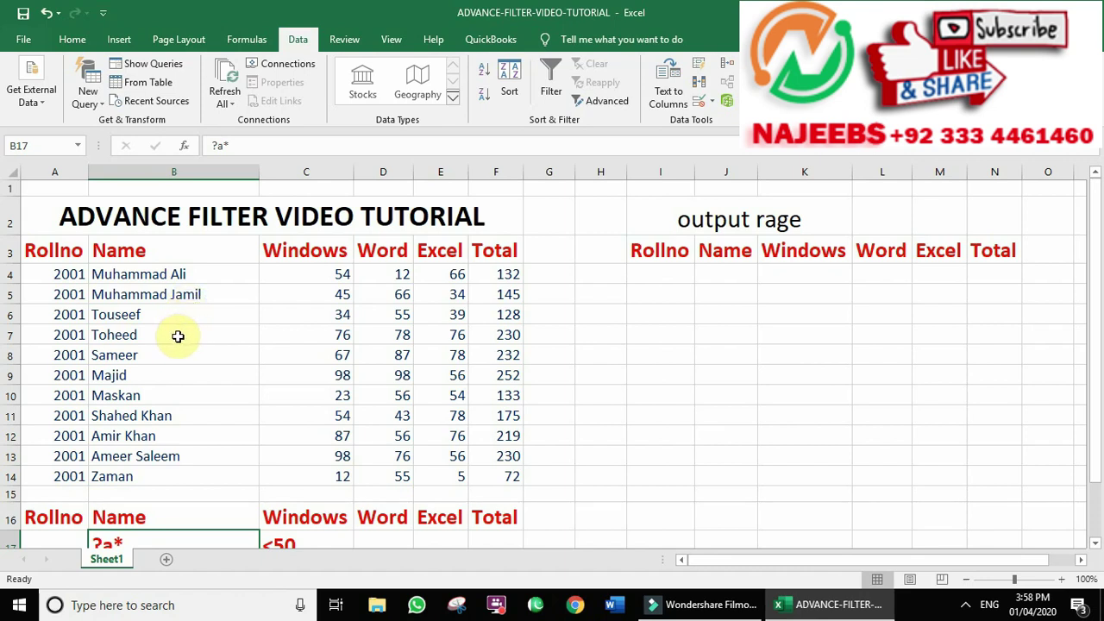
click(157, 317)
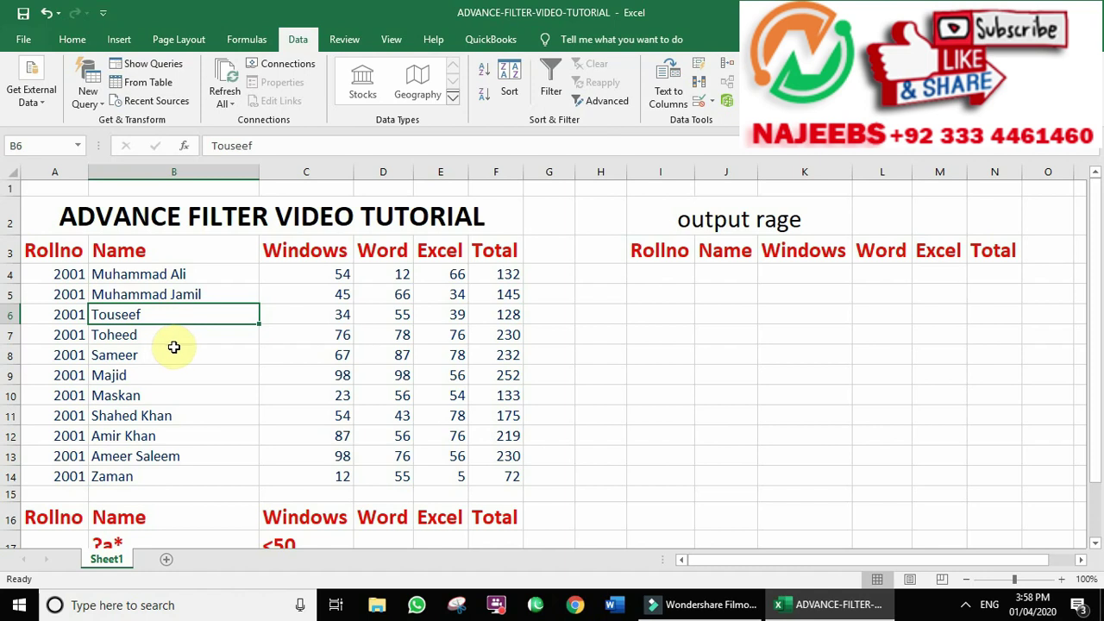
- Open Advanced Filter for list A3:F14 and choose Copy to another location
click(604, 101)
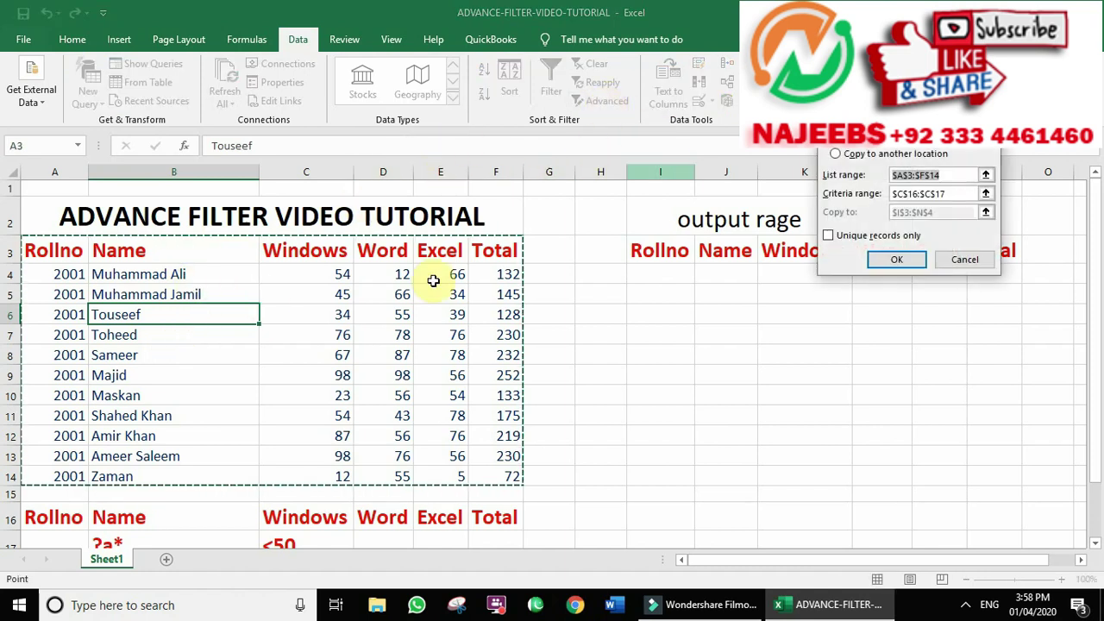
drag(891, 98, 655, 63)
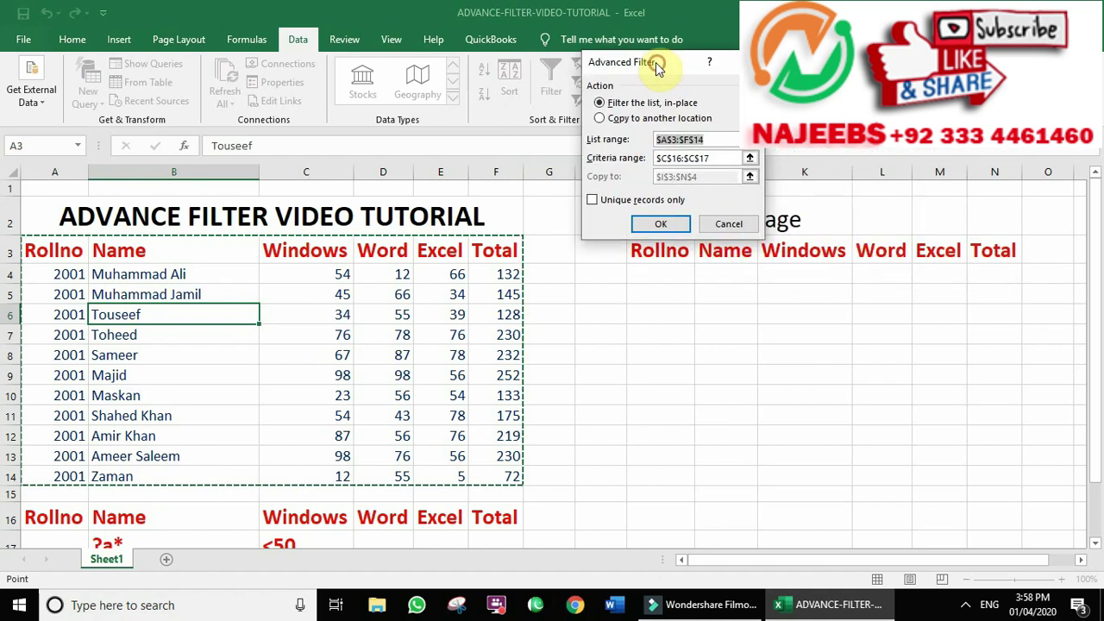
click(611, 121)
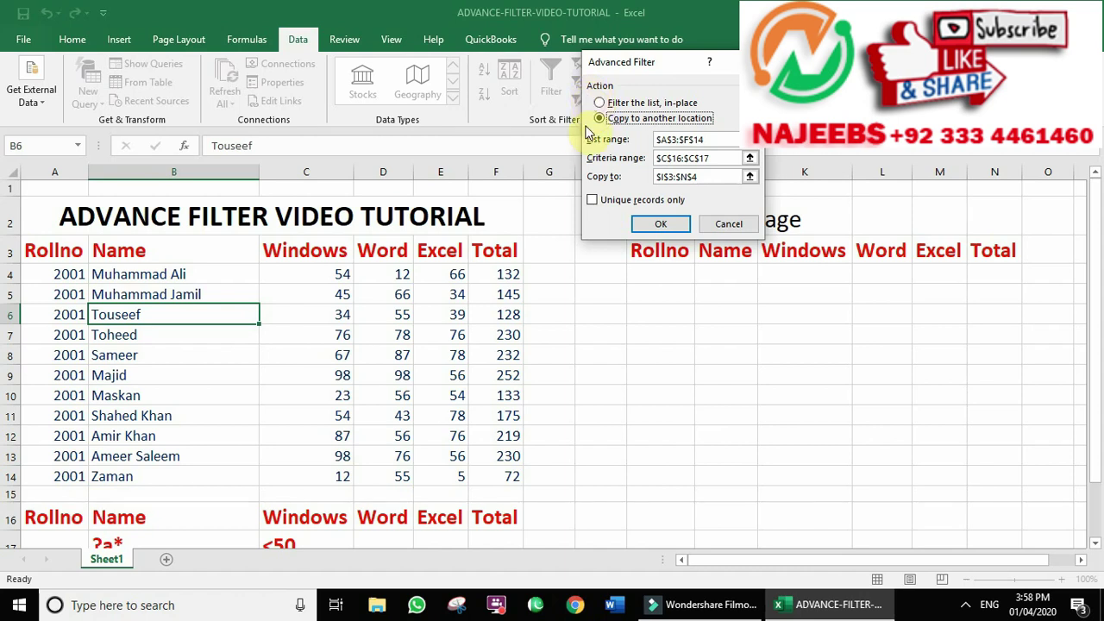
click(713, 140)
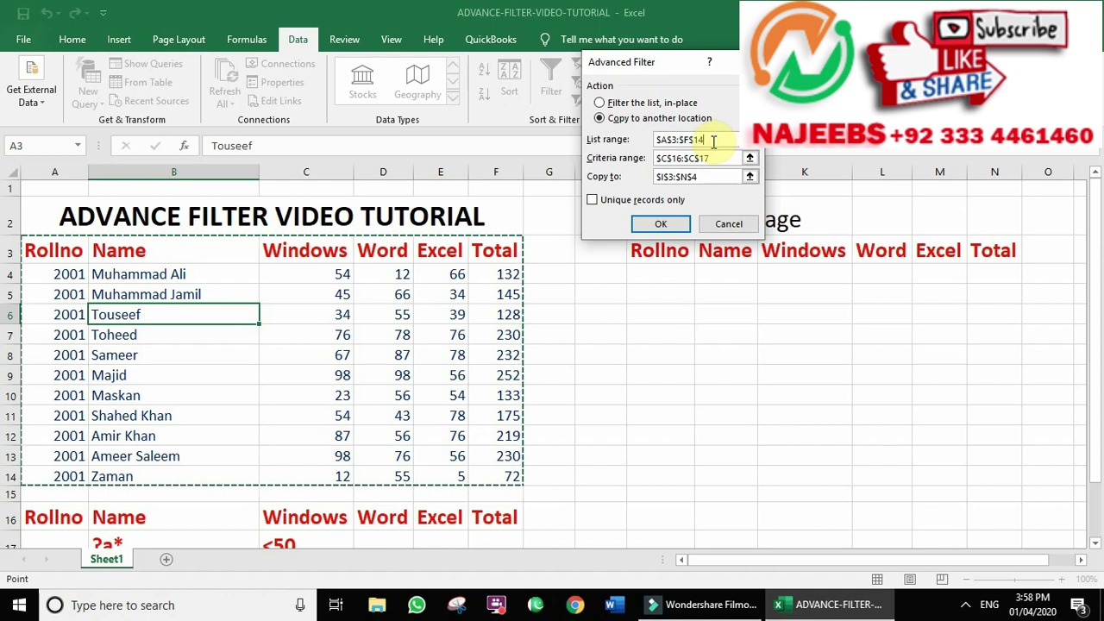
click(720, 158)
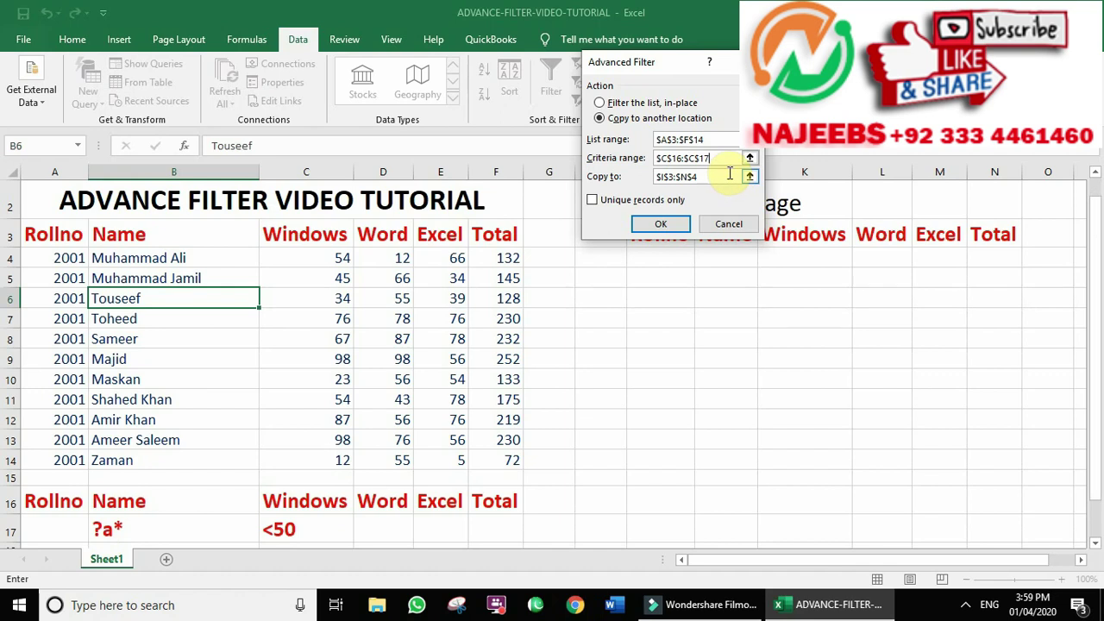
- Replace the Advanced Filter criteria range with B16:C17 covering both conditions
key(BackSpace)
key(BackSpace)
key(BackSpace)
key(BackSpace)
key(BackSpace)
key(BackSpace)
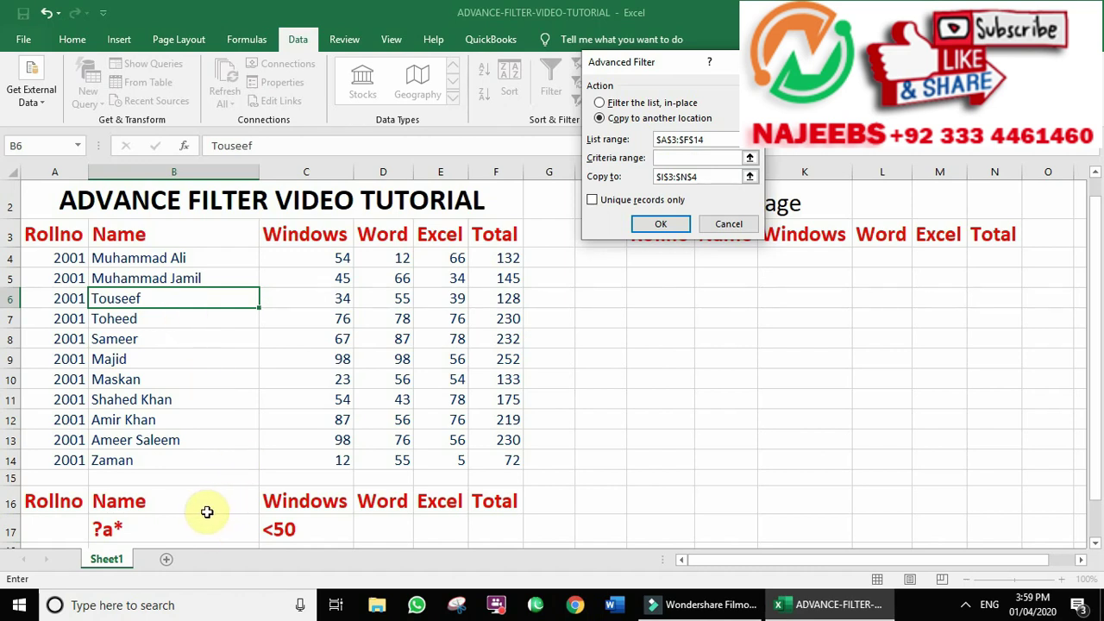
mouse_move(193, 509)
mouse_down()
mouse_move(274, 507)
mouse_move(280, 525)
mouse_up()
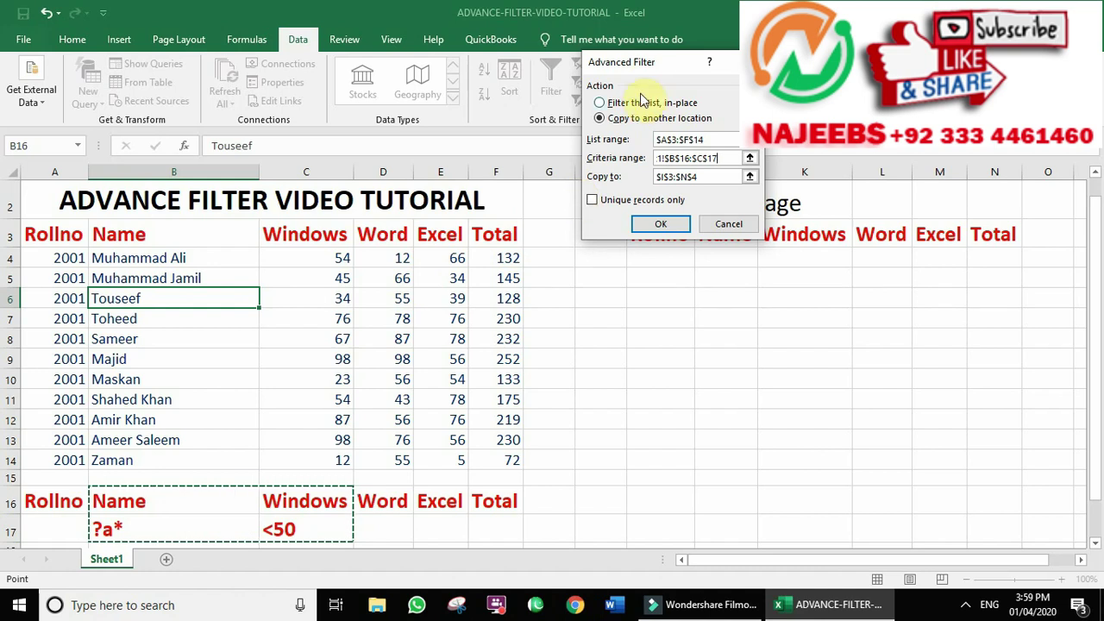
drag(647, 68, 338, 77)
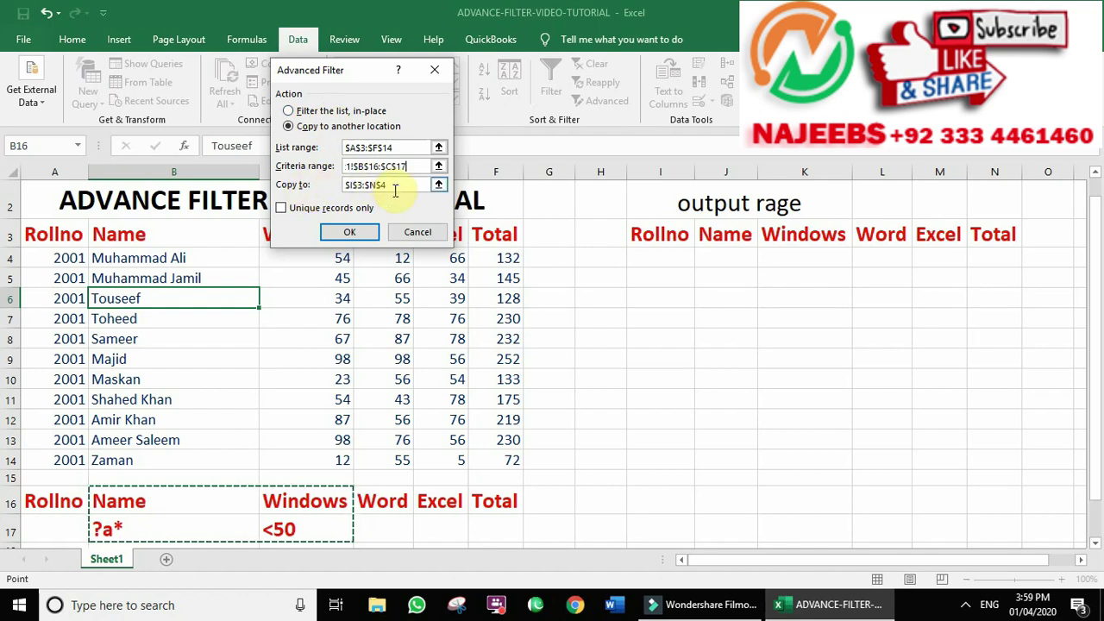
- Set the Copy to destination to the Rollno-to-Total output headers I3:N4
click(396, 190)
key(BackSpace)
key(BackSpace)
key(BackSpace)
key(BackSpace)
key(BackSpace)
key(BackSpace)
key(BackSpace)
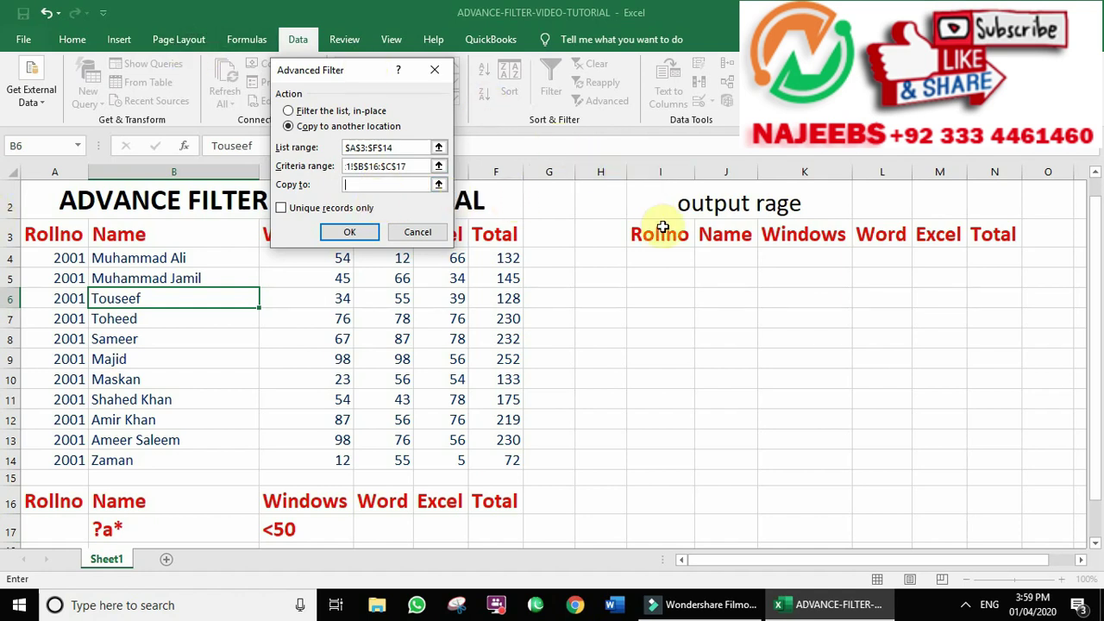
drag(681, 233, 762, 233)
mouse_move(897, 224)
mouse_down()
mouse_move(972, 239)
mouse_move(972, 255)
mouse_up()
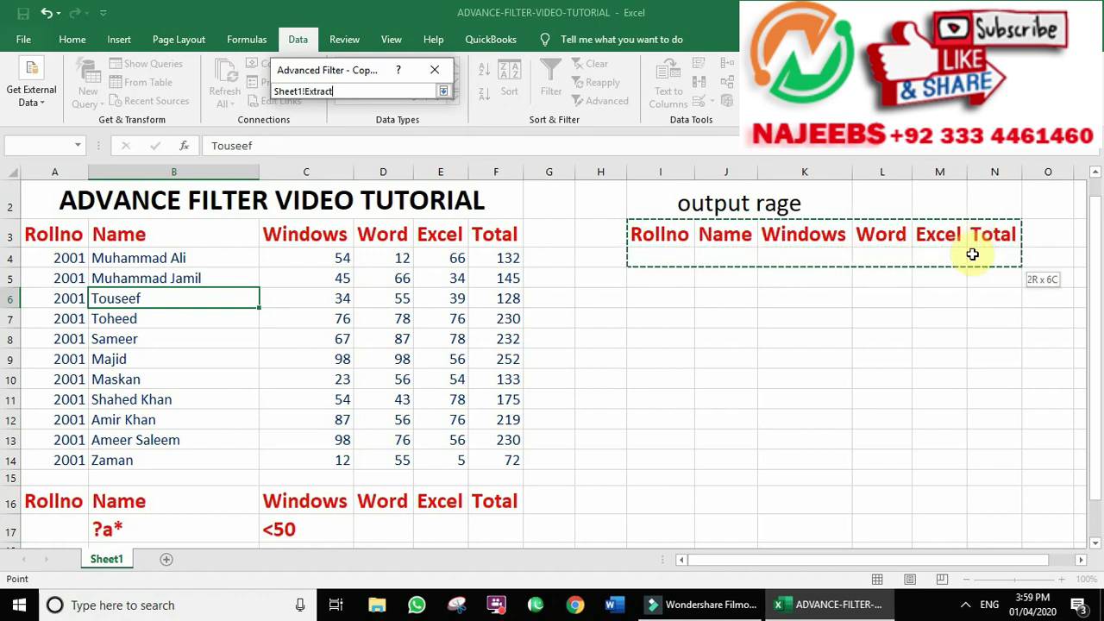
drag(972, 254, 968, 252)
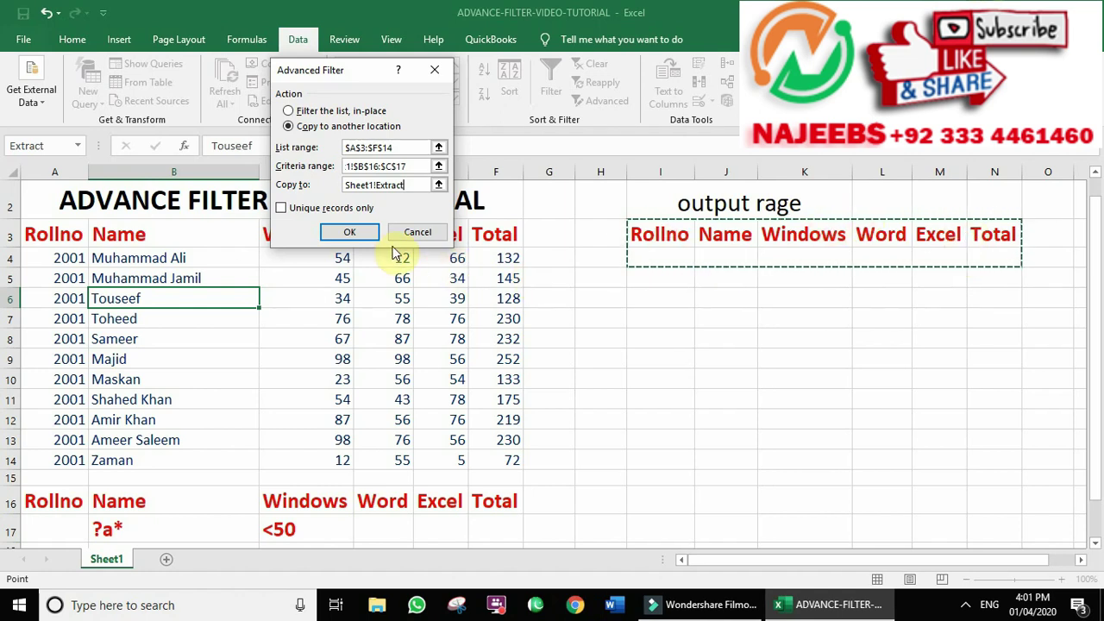
click(349, 233)
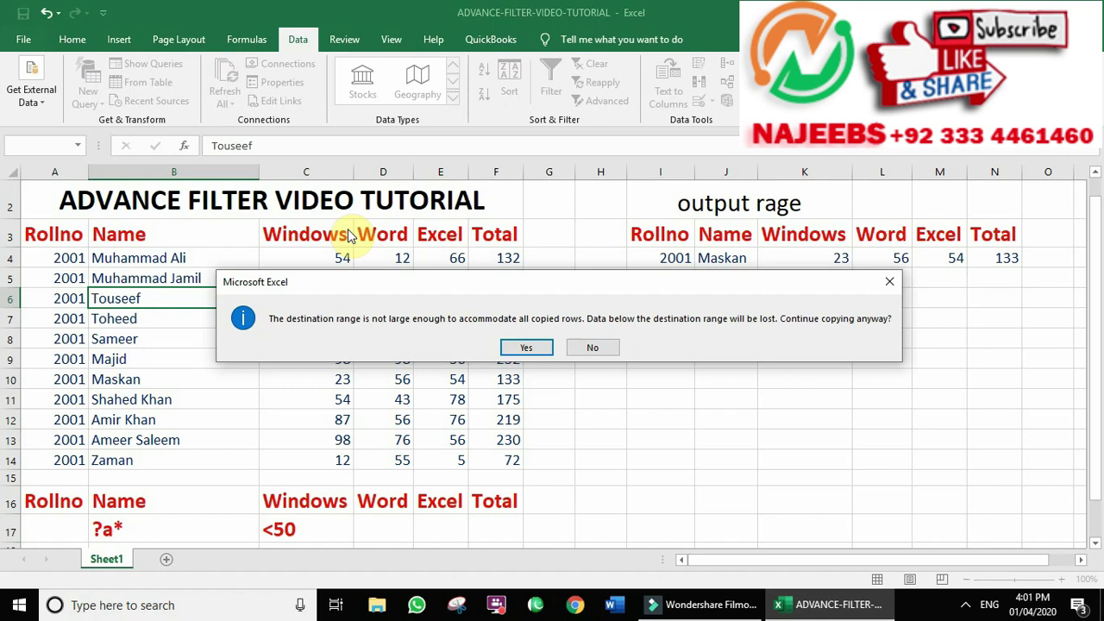
click(526, 347)
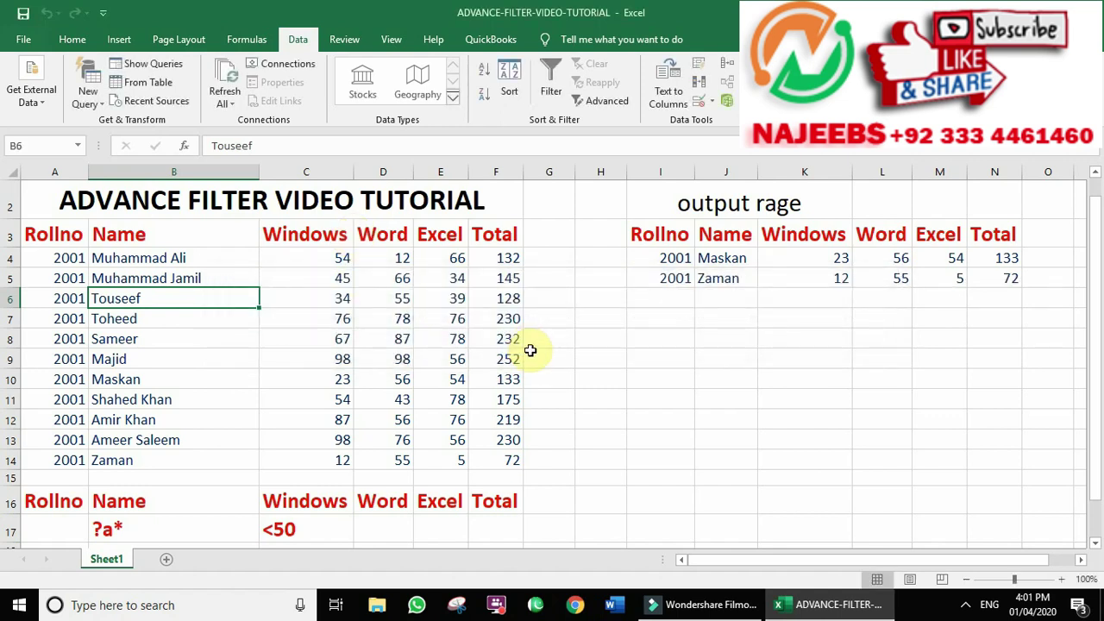
scroll(509, 358, down, 1)
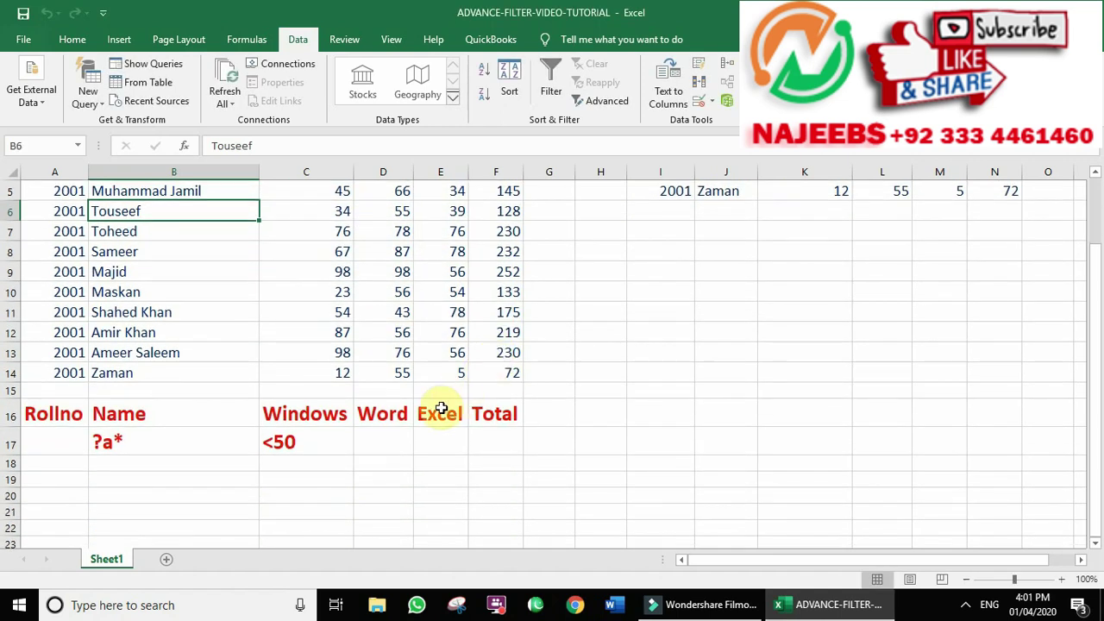
scroll(441, 405, up, 1)
scroll(442, 405, up, 1)
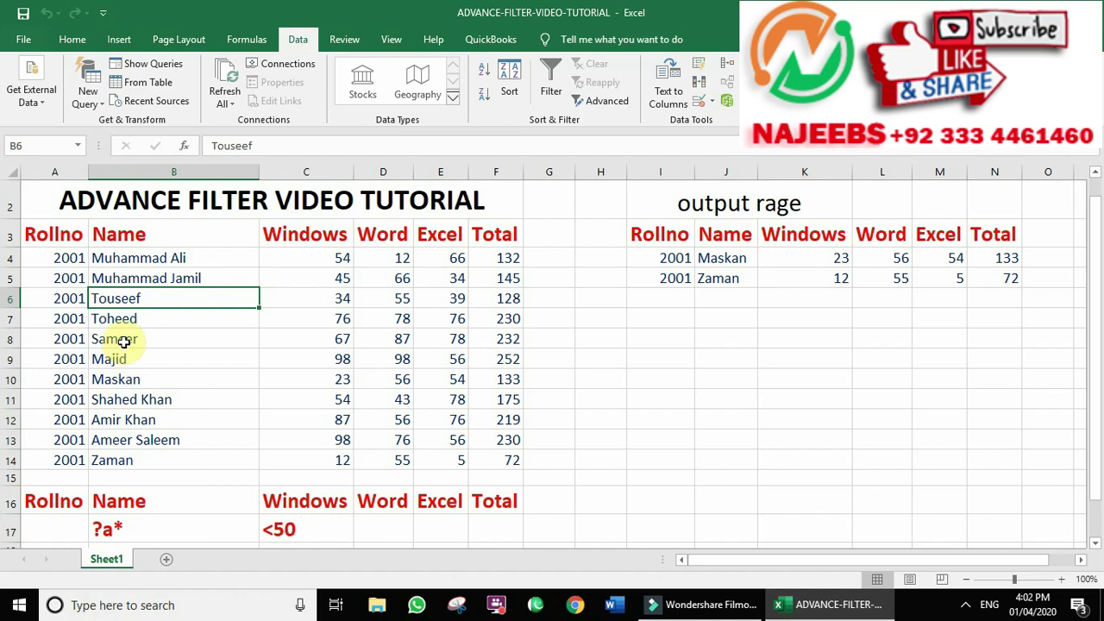
- Zoom the sheet to 178% and select Sameer's cells B8:C8
click(121, 342)
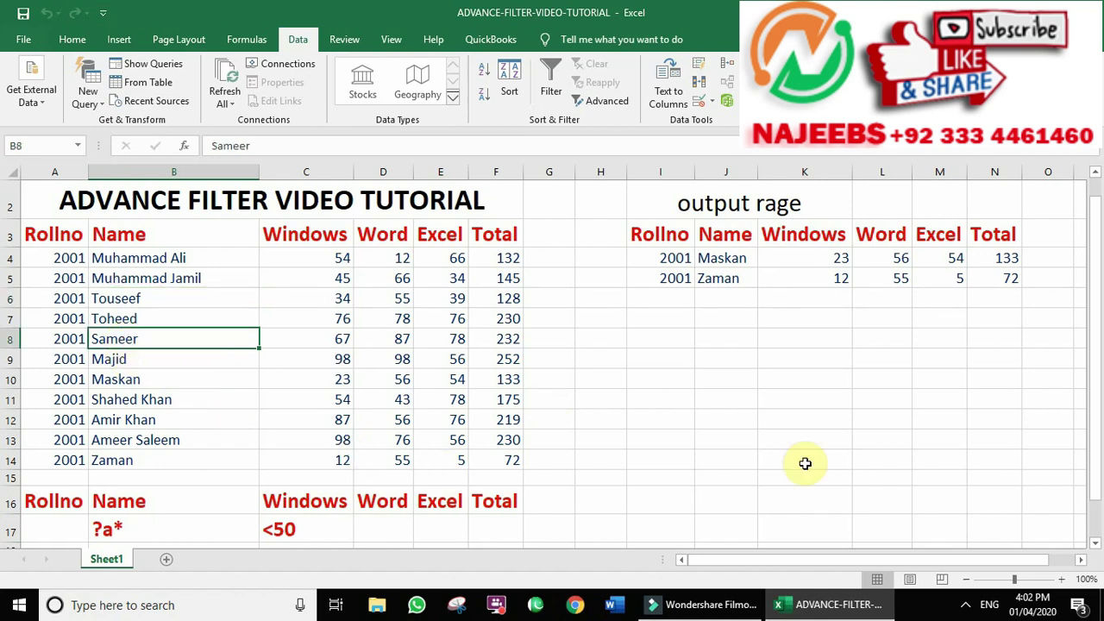
drag(1020, 579, 1023, 580)
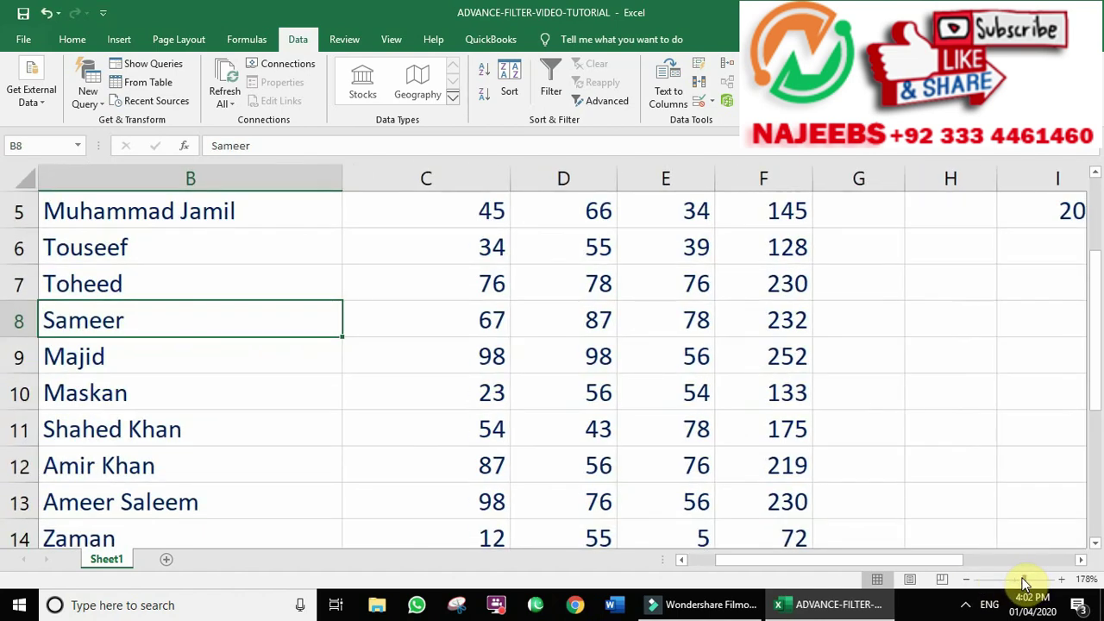
mouse_move(769, 560)
mouse_down()
mouse_move(836, 556)
mouse_move(603, 387)
mouse_up()
scroll(604, 386, up, 2)
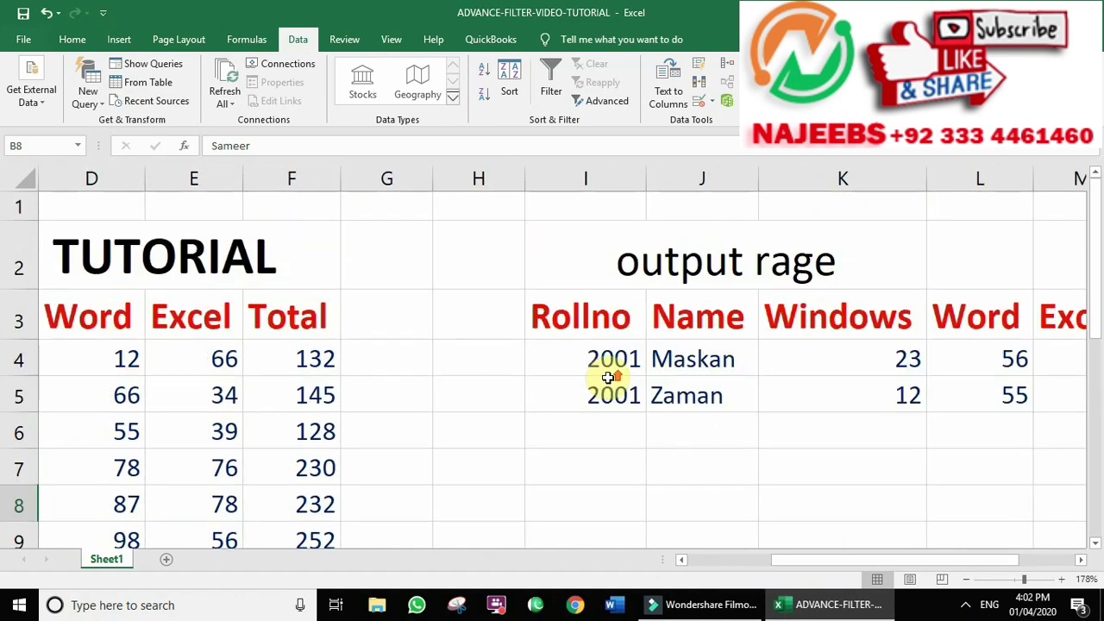
drag(845, 559, 762, 560)
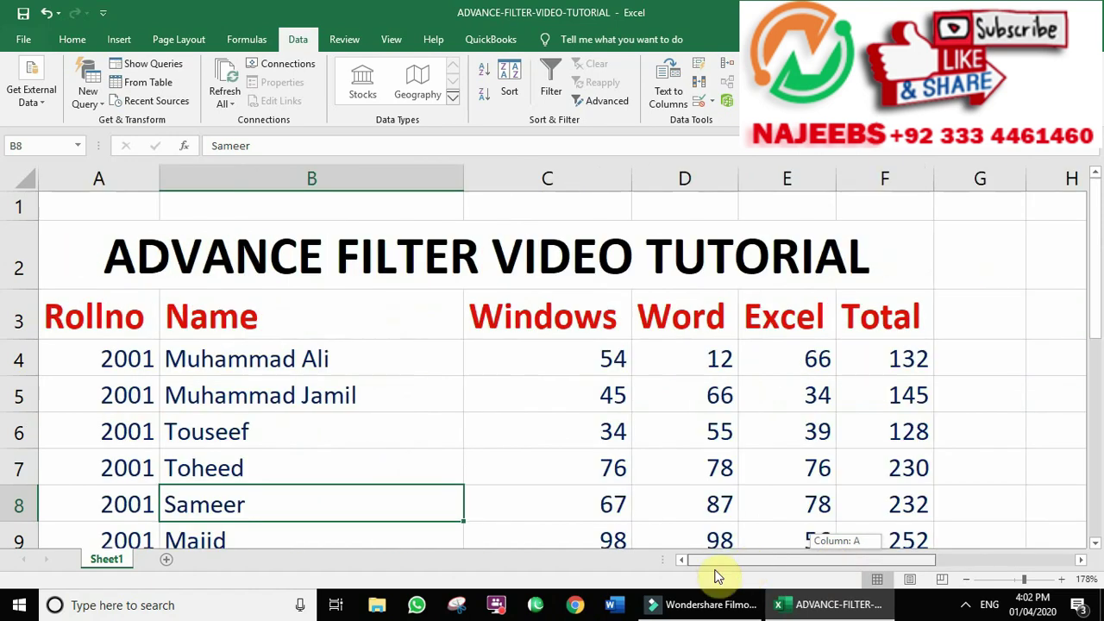
drag(209, 510, 559, 497)
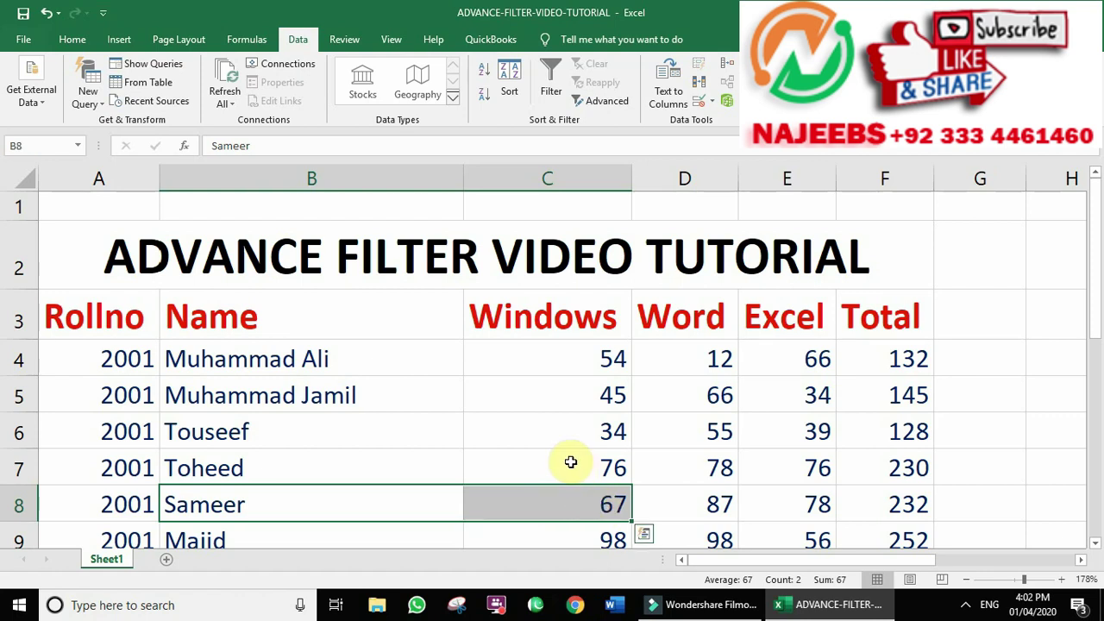
- Scroll down to view the ?a* and <50 criteria in rows 16–17
scroll(569, 461, down, 4)
scroll(566, 459, down, 1)
scroll(564, 456, up, 5)
scroll(564, 457, down, 4)
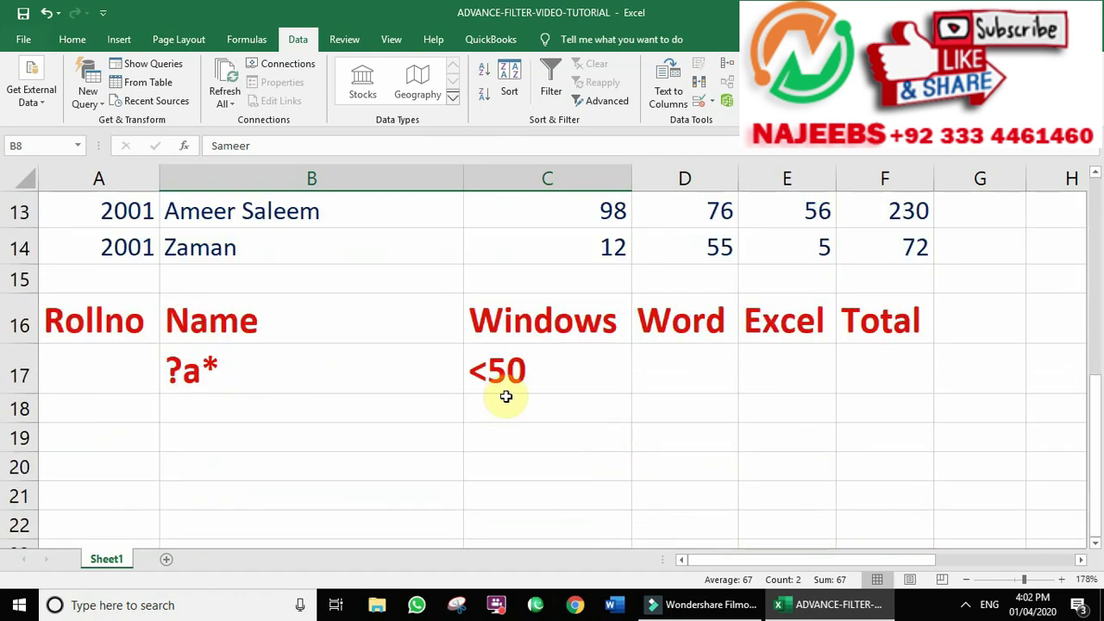
scroll(505, 390, up, 4)
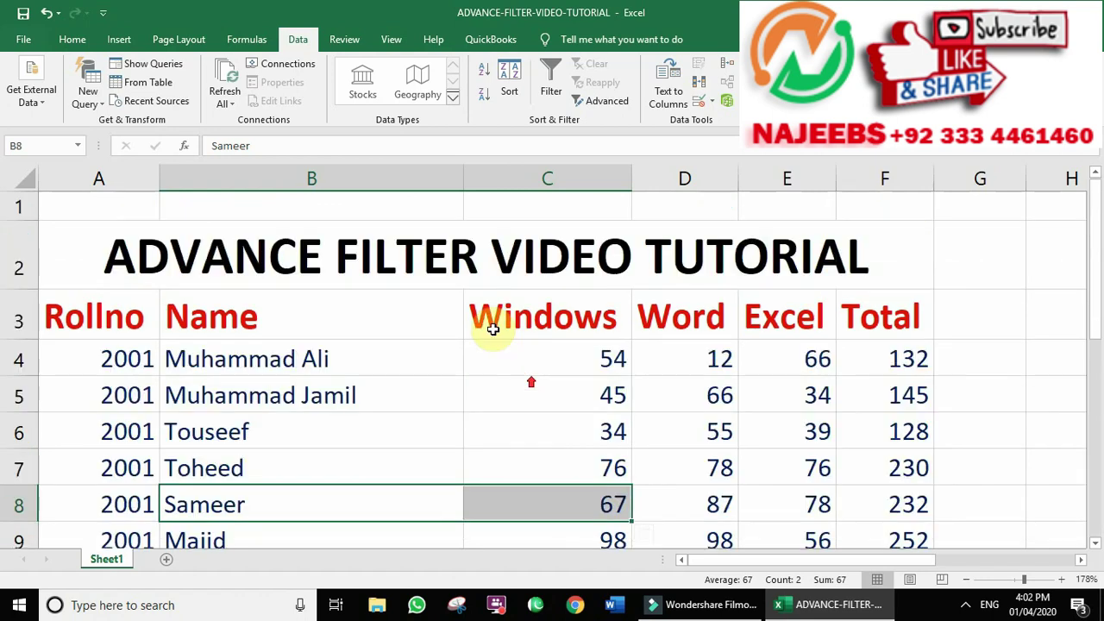
scroll(507, 345, down, 2)
scroll(505, 346, down, 3)
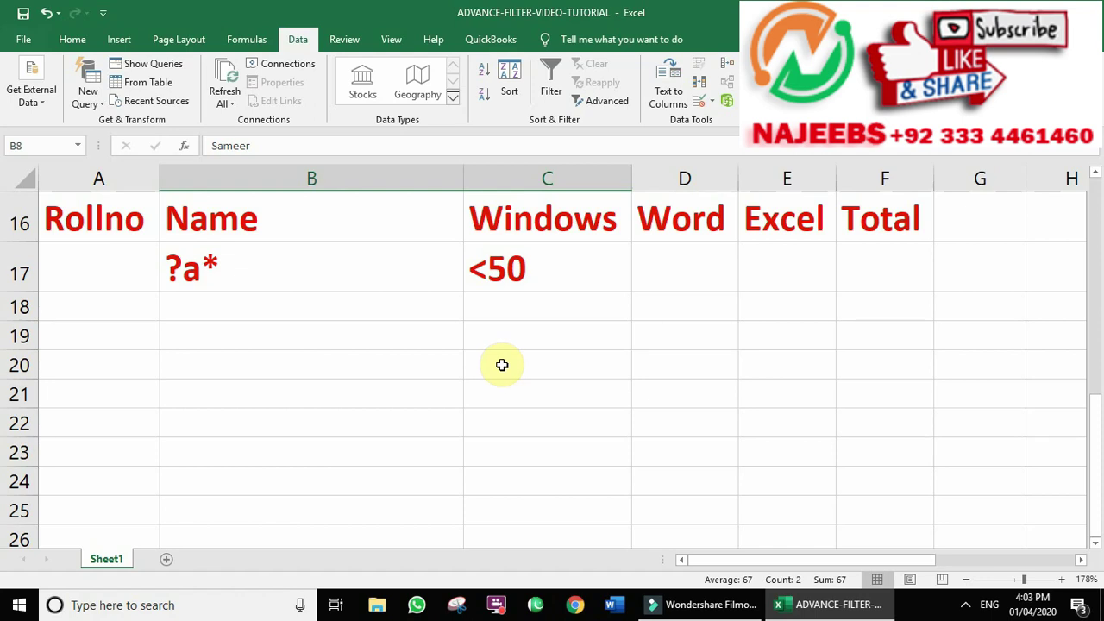
scroll(502, 366, up, 4)
scroll(503, 366, down, 4)
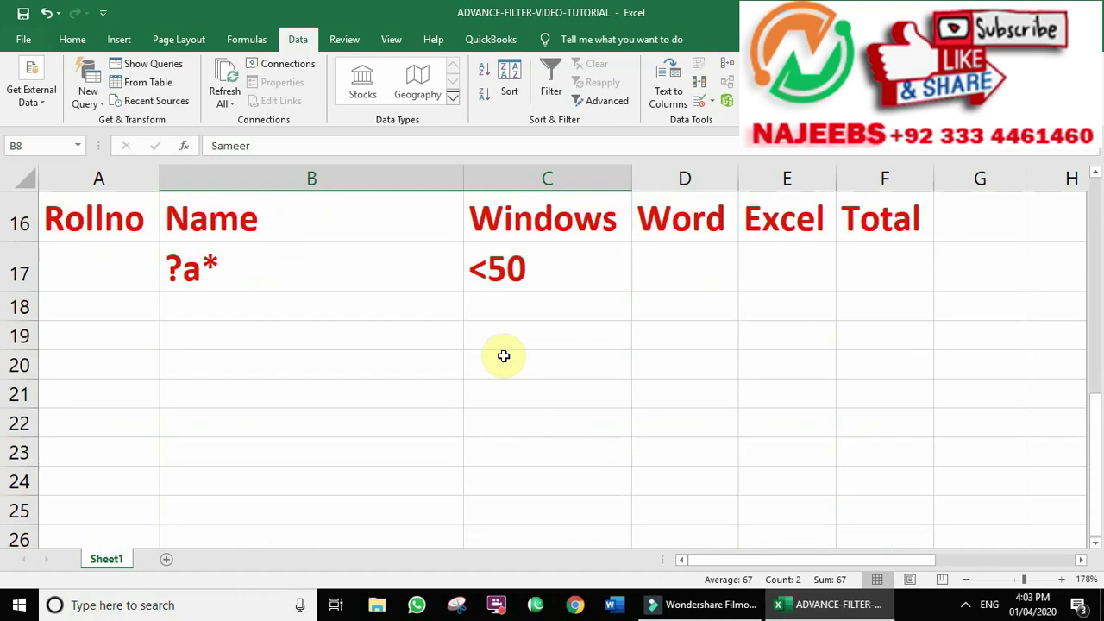
click(103, 263)
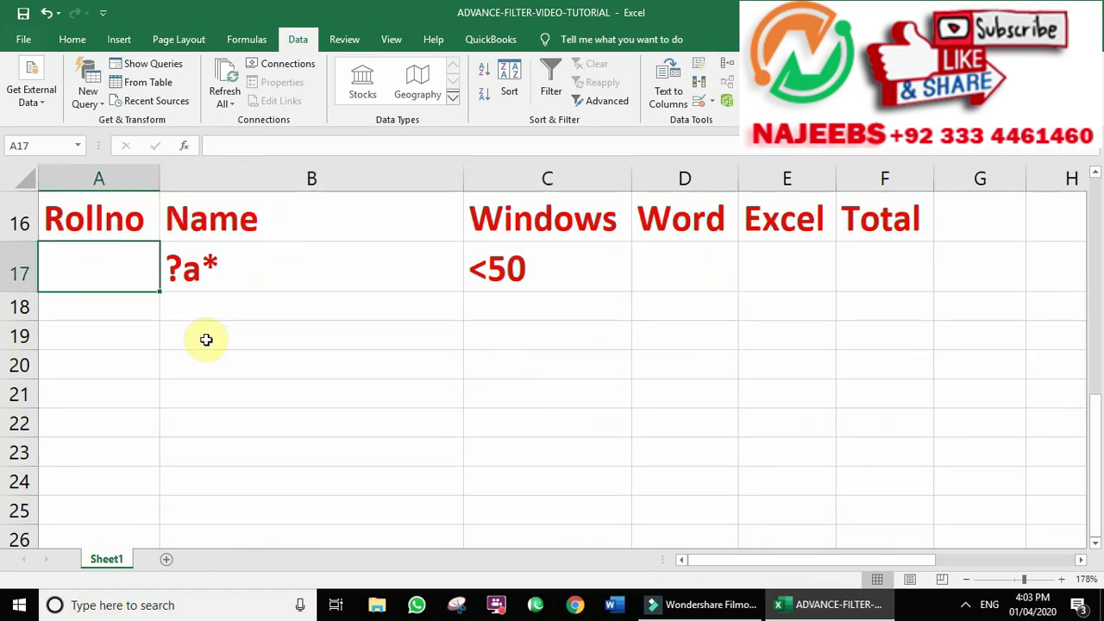
text(and)
key(Return)
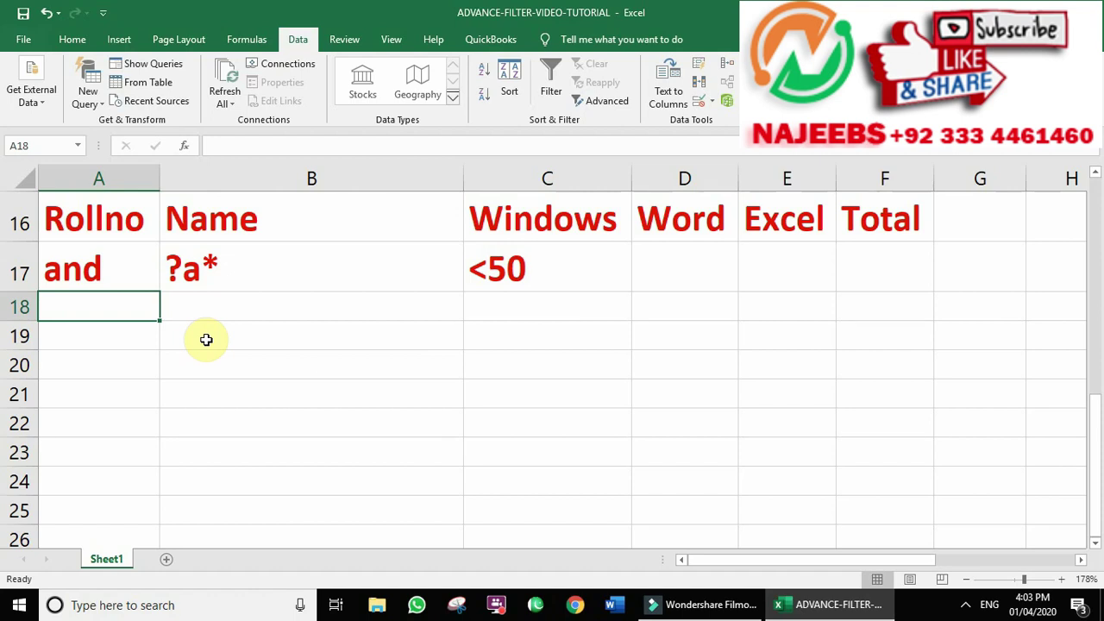
key(Up)
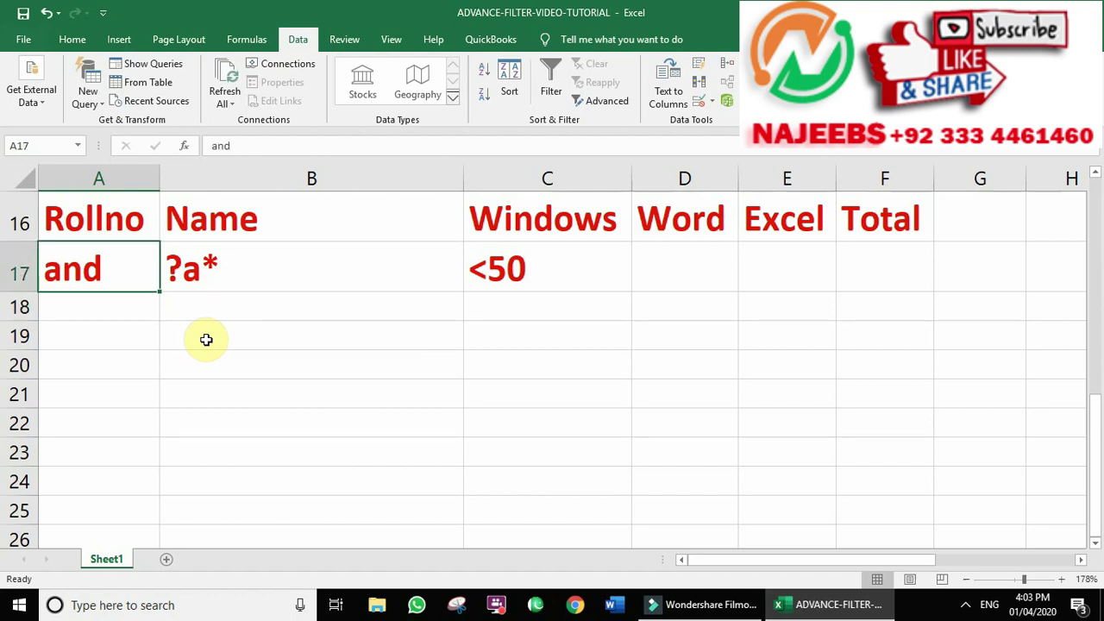
key(Down)
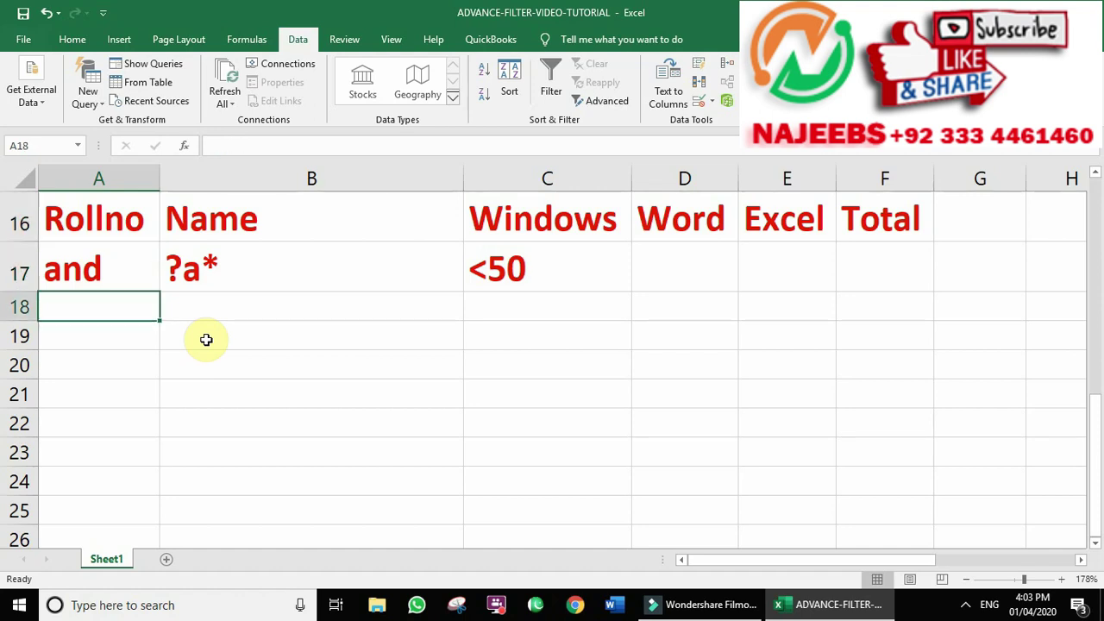
text(or)
key(Return)
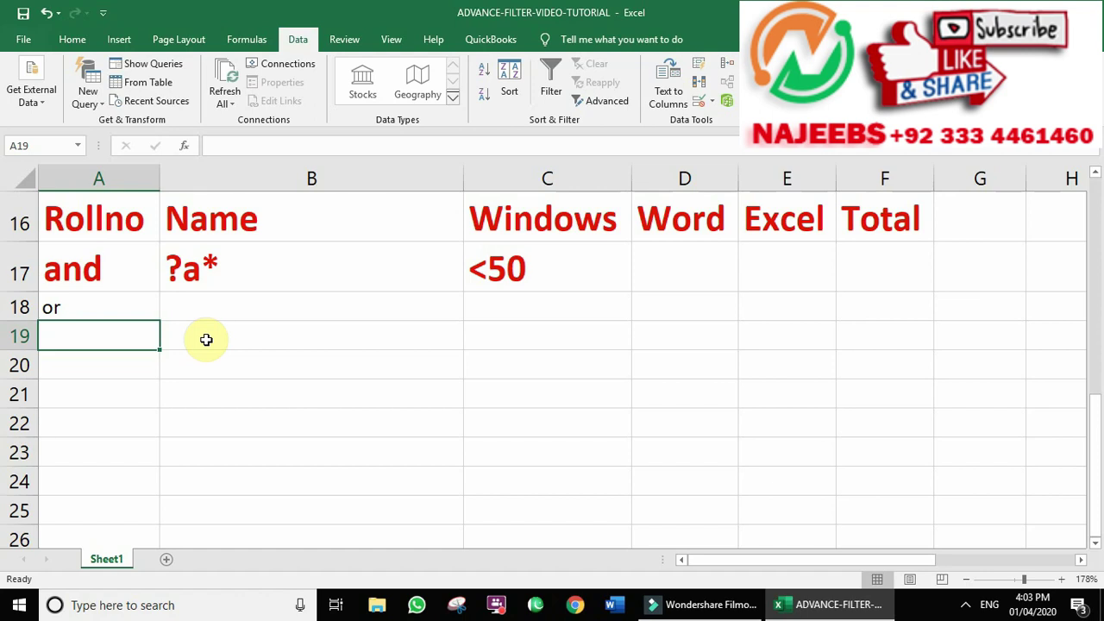
key(Up)
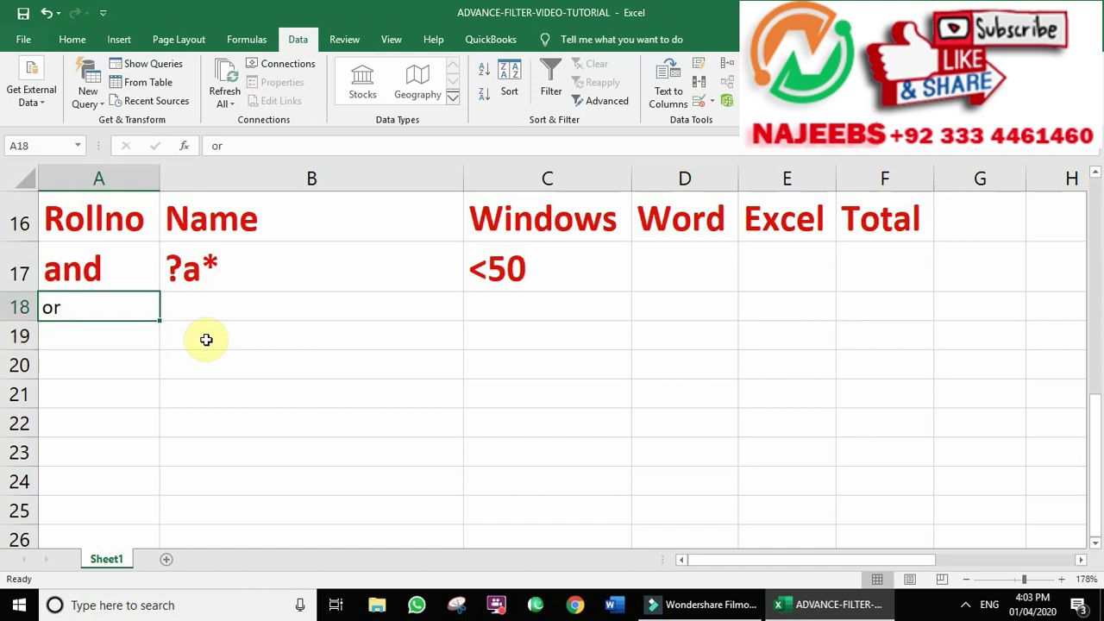
key(Up)
key(Delete)
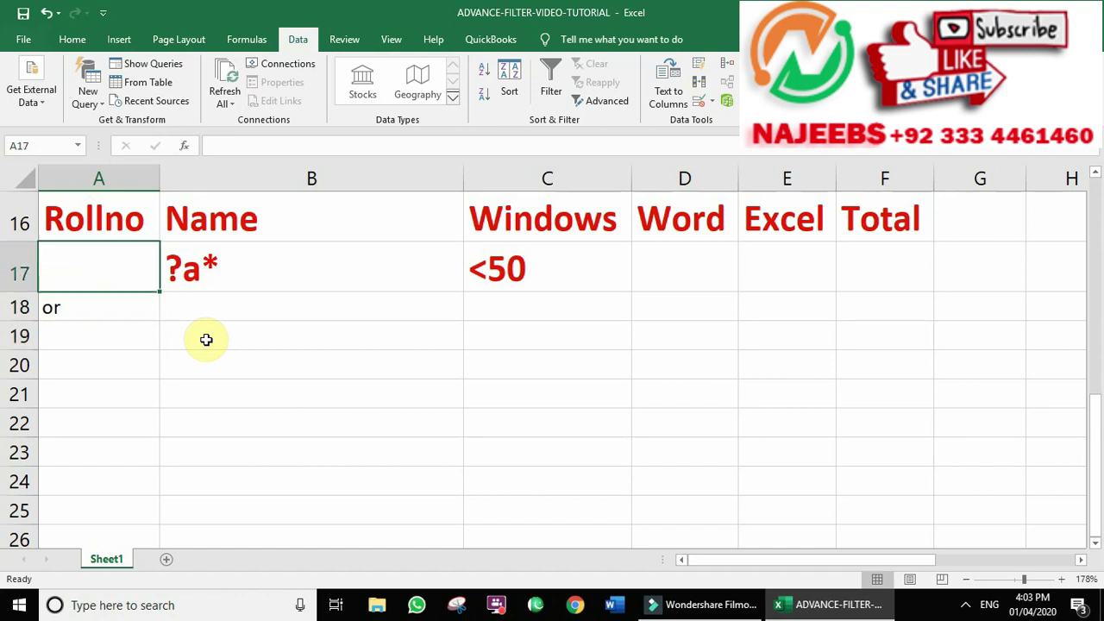
key(Down)
key(BackSpace)
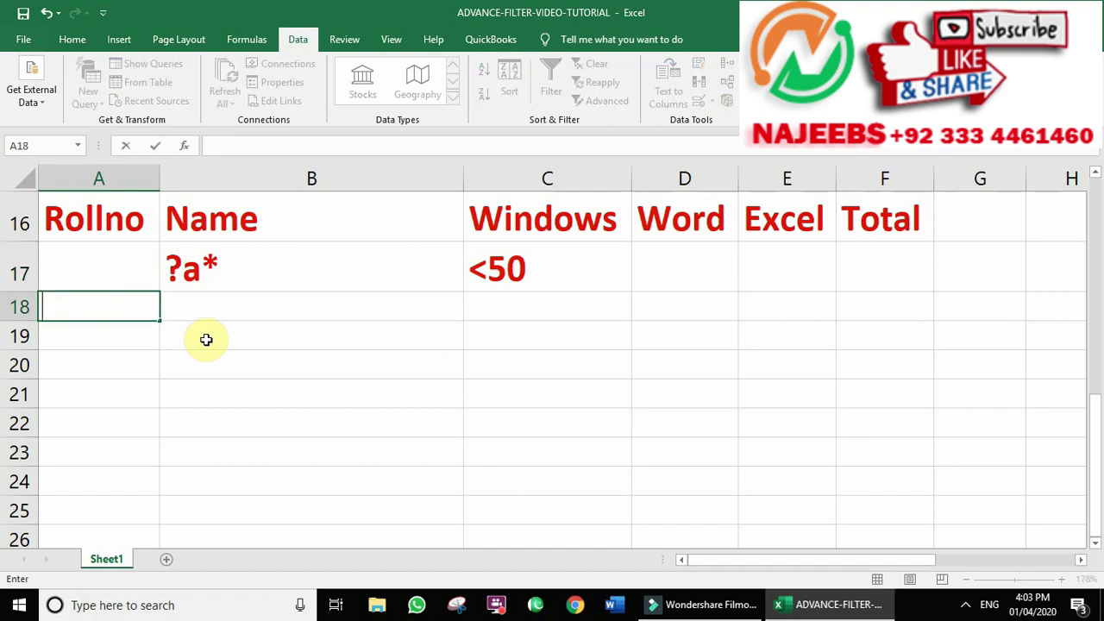
- Move the Windows <50 criterion from C17 down to C18
click(497, 273)
key(Delete)
click(493, 304)
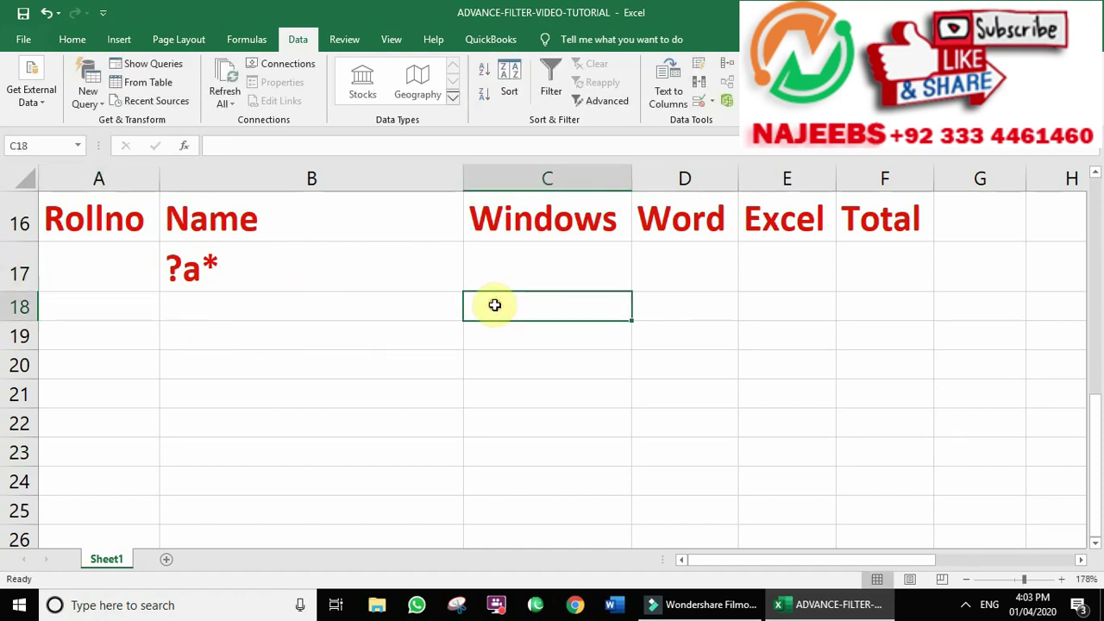
text(<5)
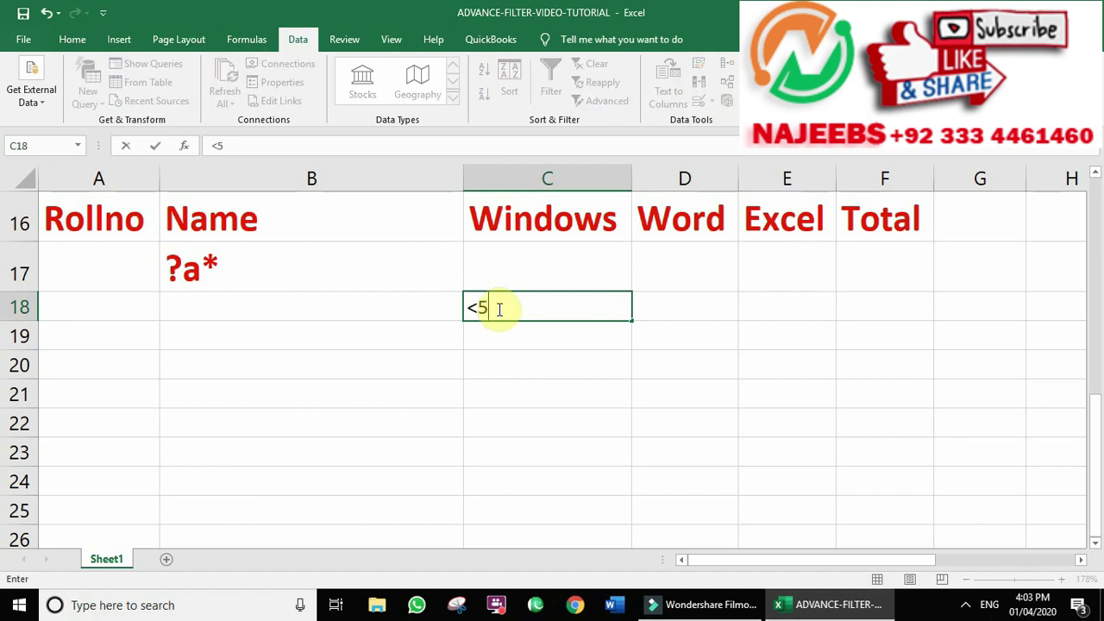
key(Return)
- Add an 'and' note in A17 and re-enter <50 in C17
key(Up)
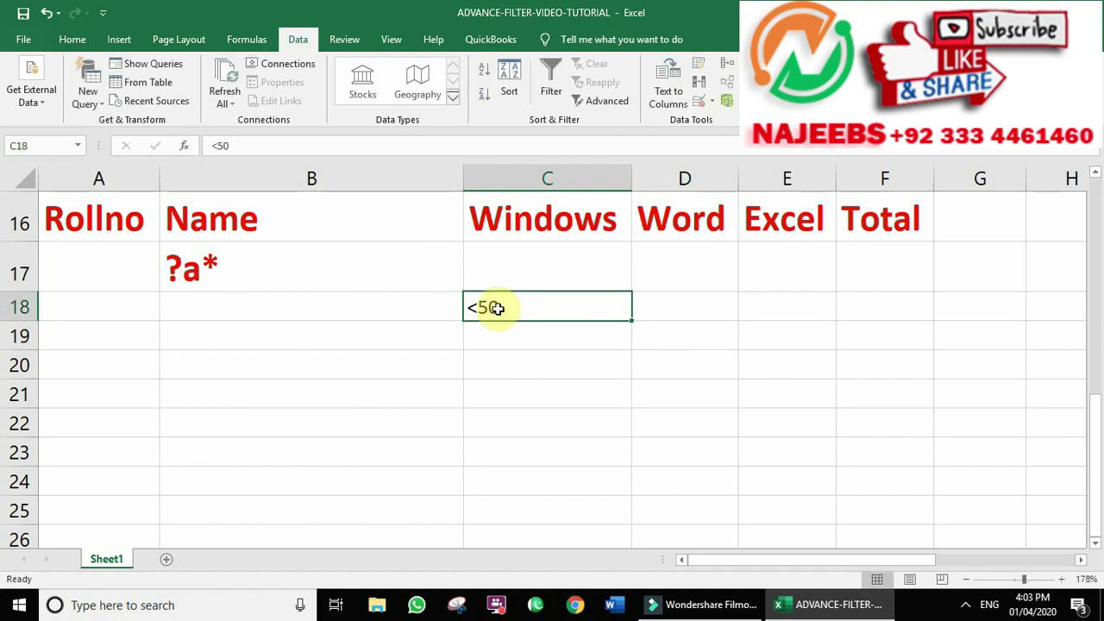
key(Left)
key(Left)
key(Up)
text(and)
key(Tab)
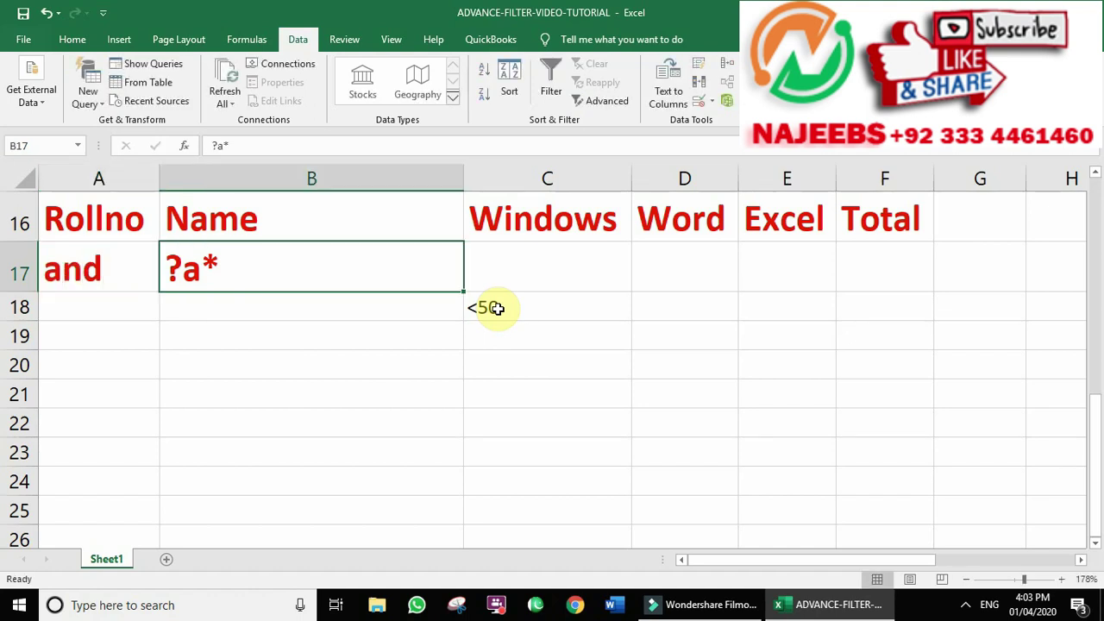
key(Tab)
text(<)
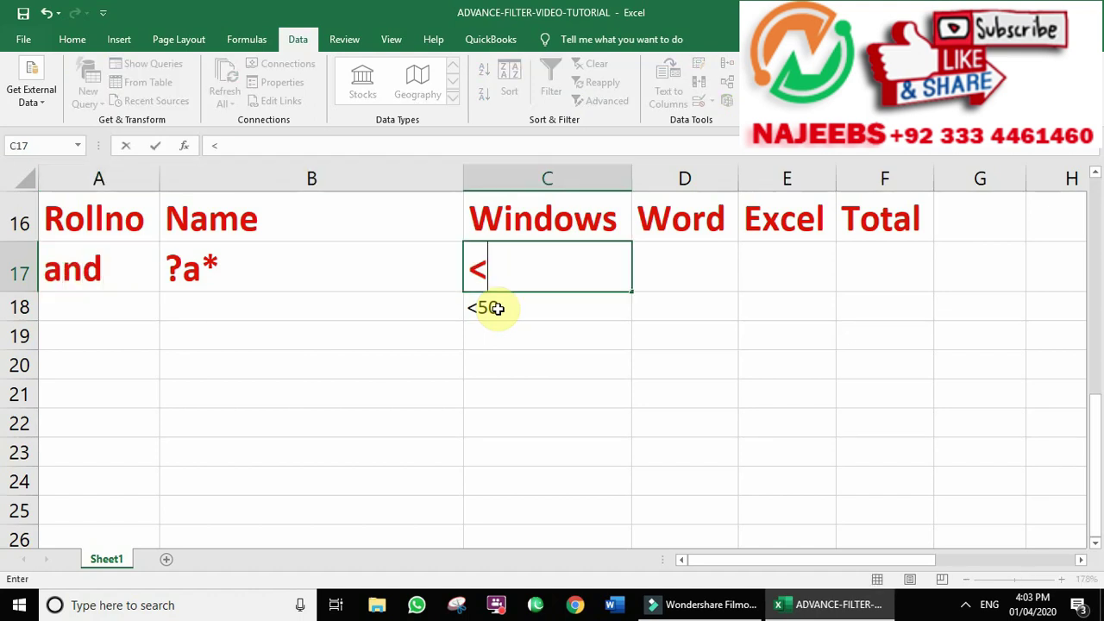
text(50)
key(Return)
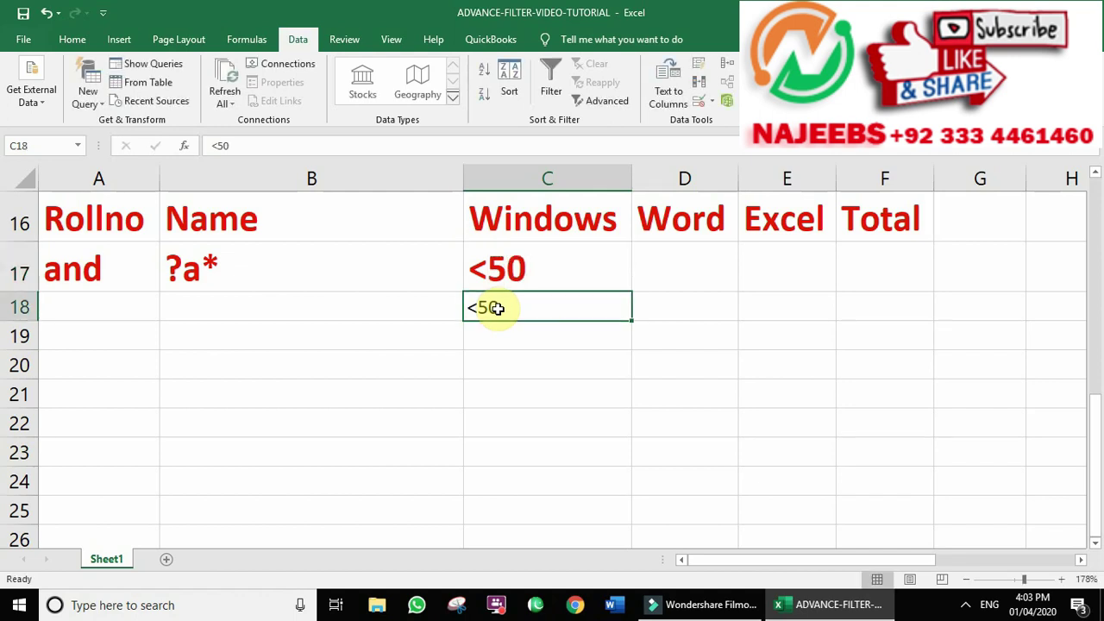
- Add an 'or' note in A18 beside the second criteria row
drag(74, 266, 512, 269)
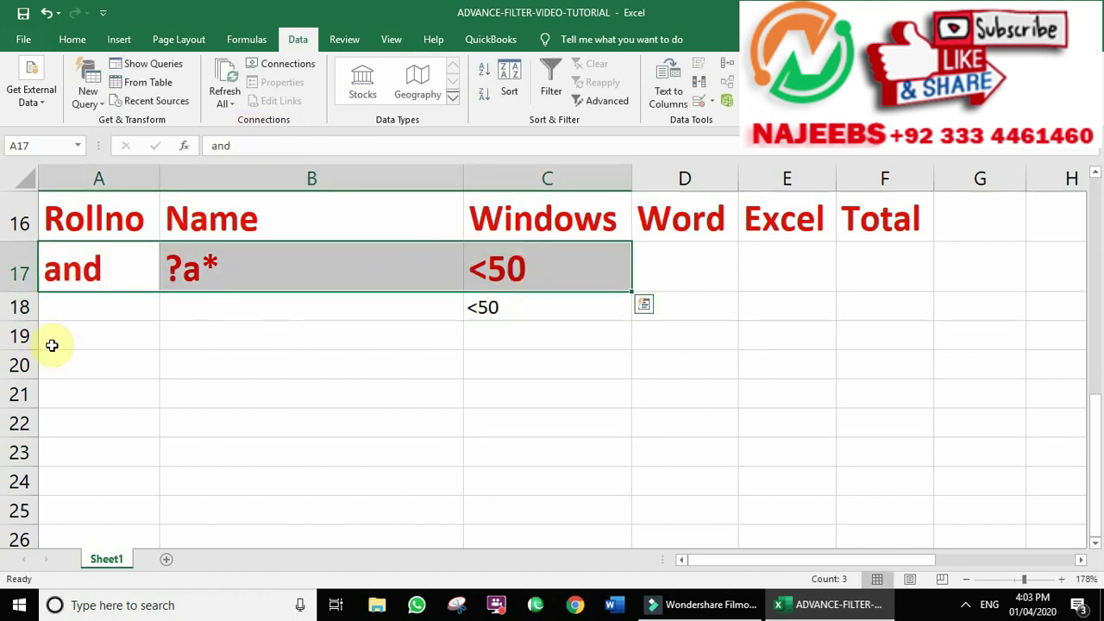
click(67, 309)
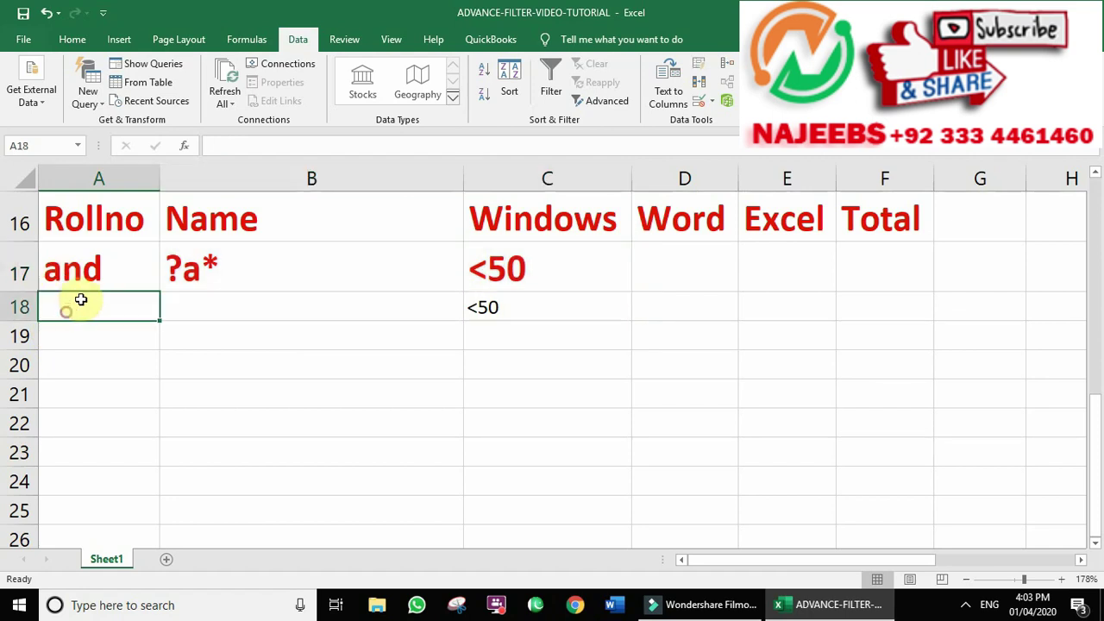
text(or)
key(Return)
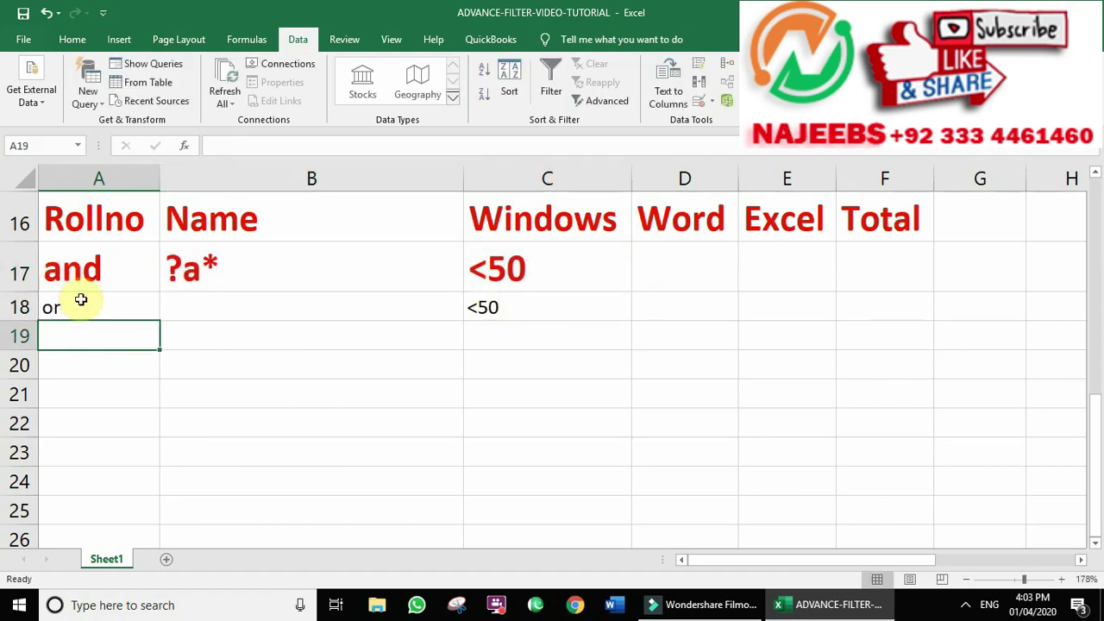
- Clear the 'and' note and the <50 entry from row 17, keeping <50 in C18
click(81, 300)
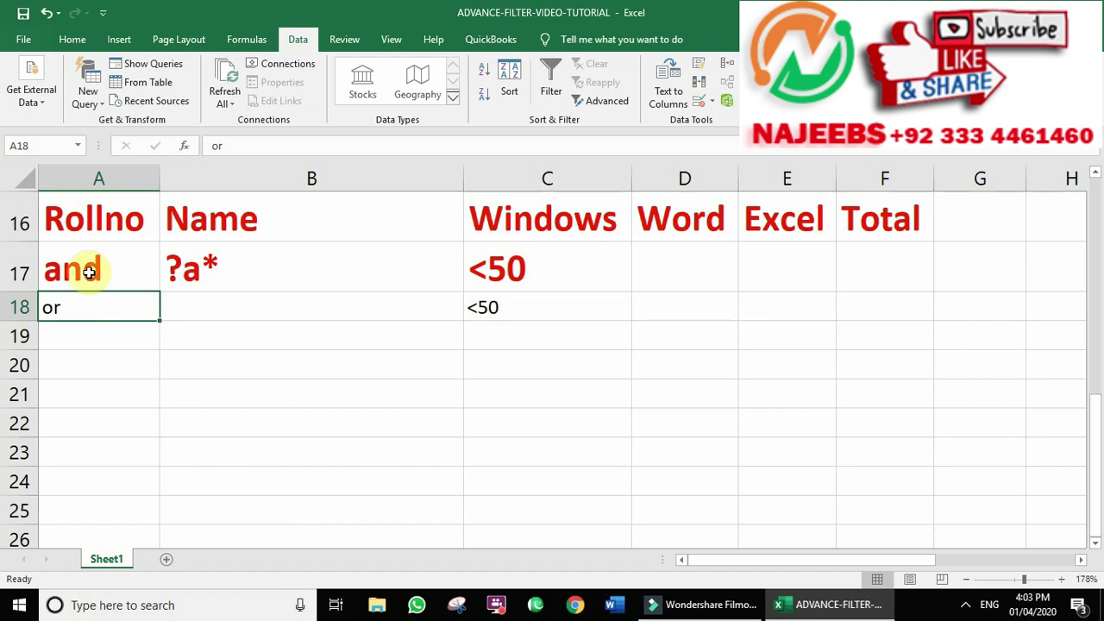
click(99, 272)
key(Delete)
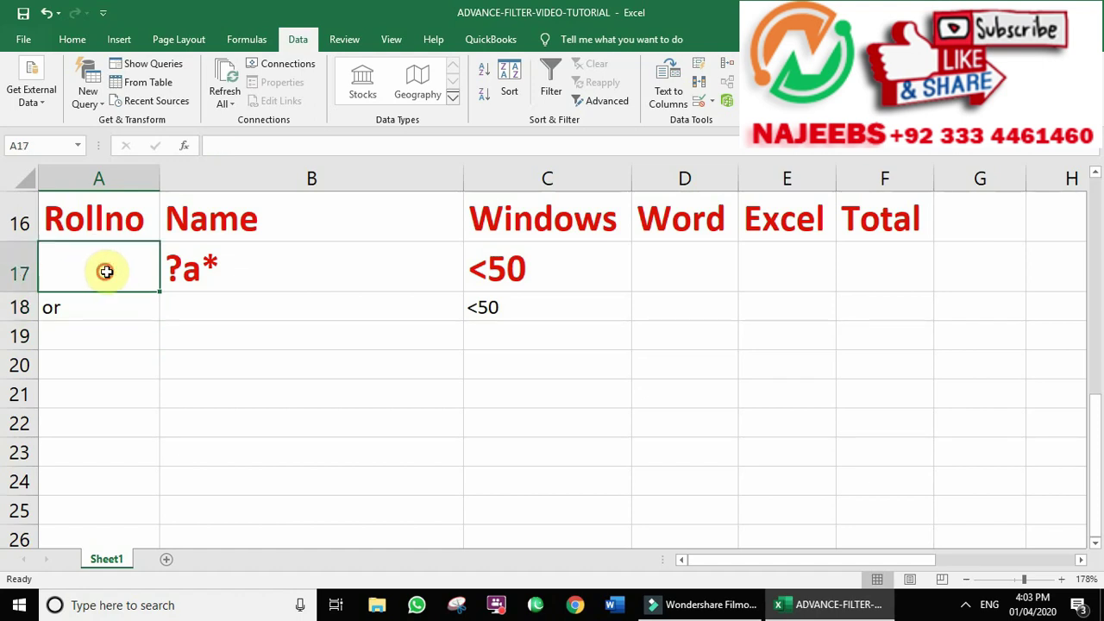
drag(135, 273, 501, 268)
click(503, 267)
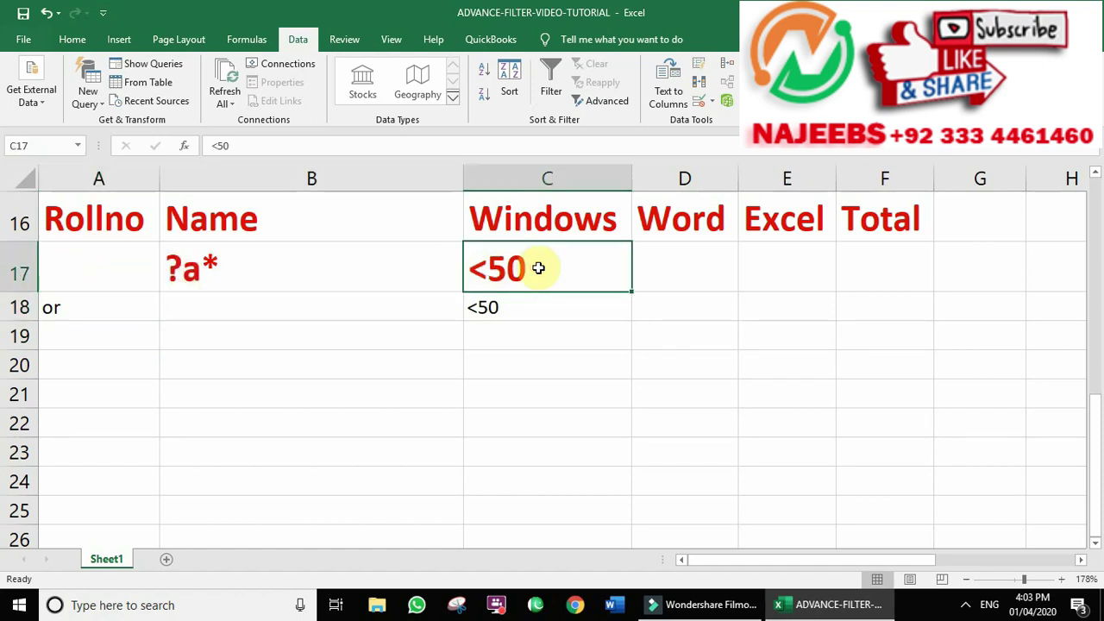
key(Delete)
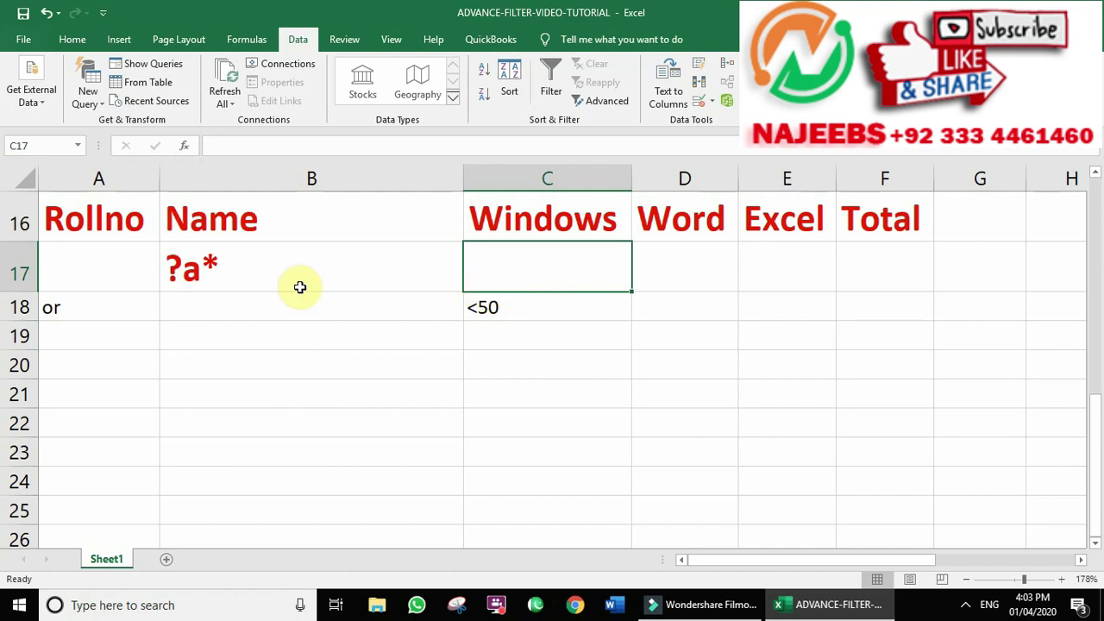
drag(93, 271, 504, 302)
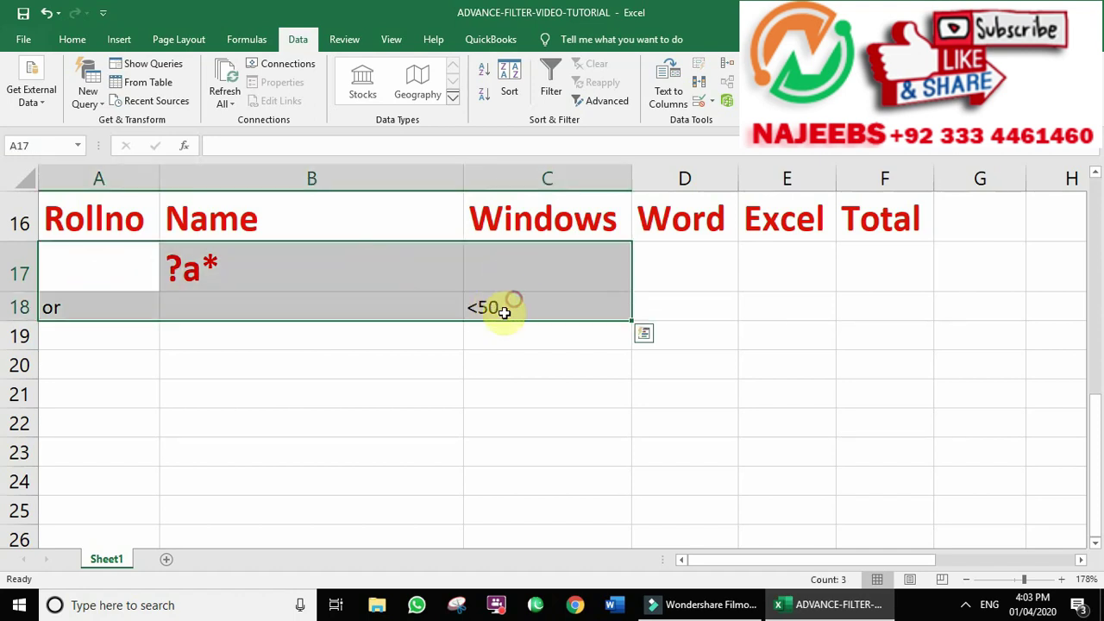
click(184, 304)
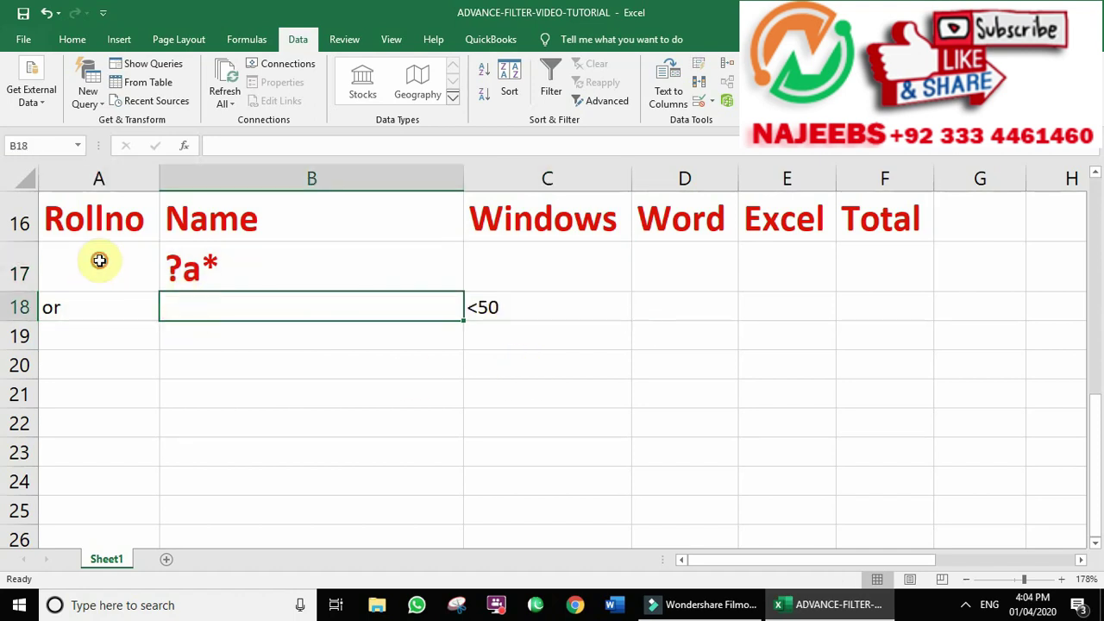
- Merge and centre A17:A18, aligning the label to the middle
drag(98, 261, 94, 306)
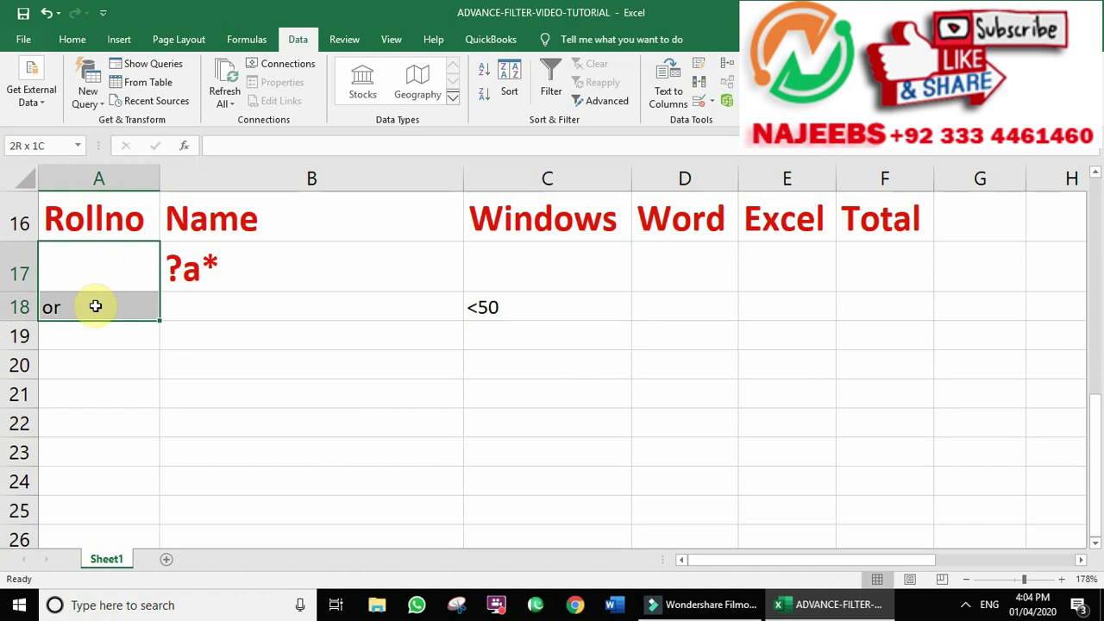
click(57, 40)
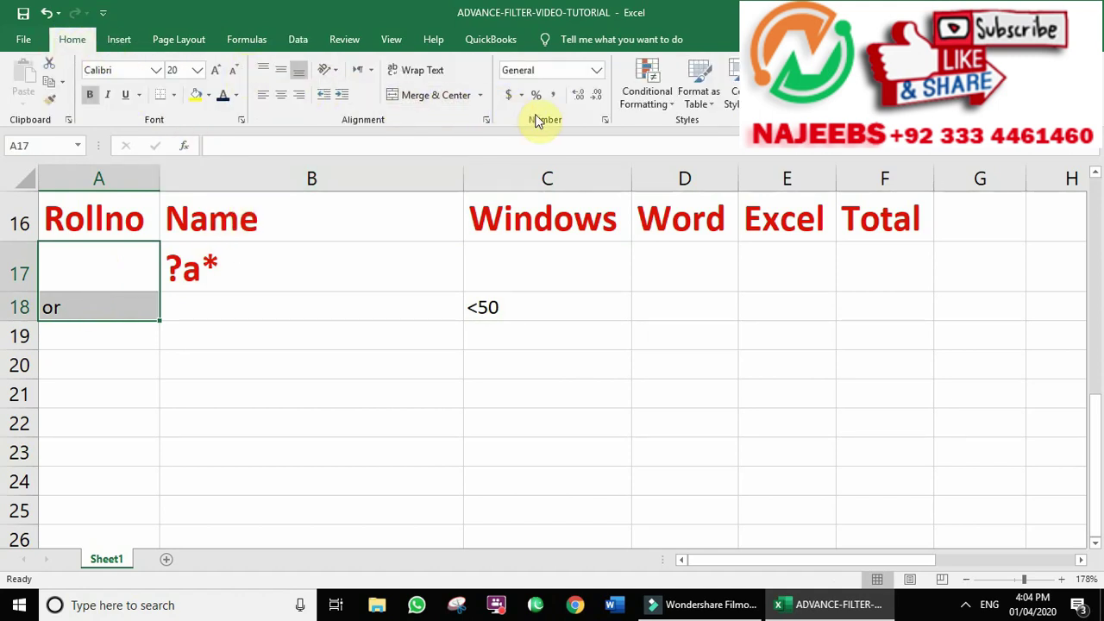
click(421, 97)
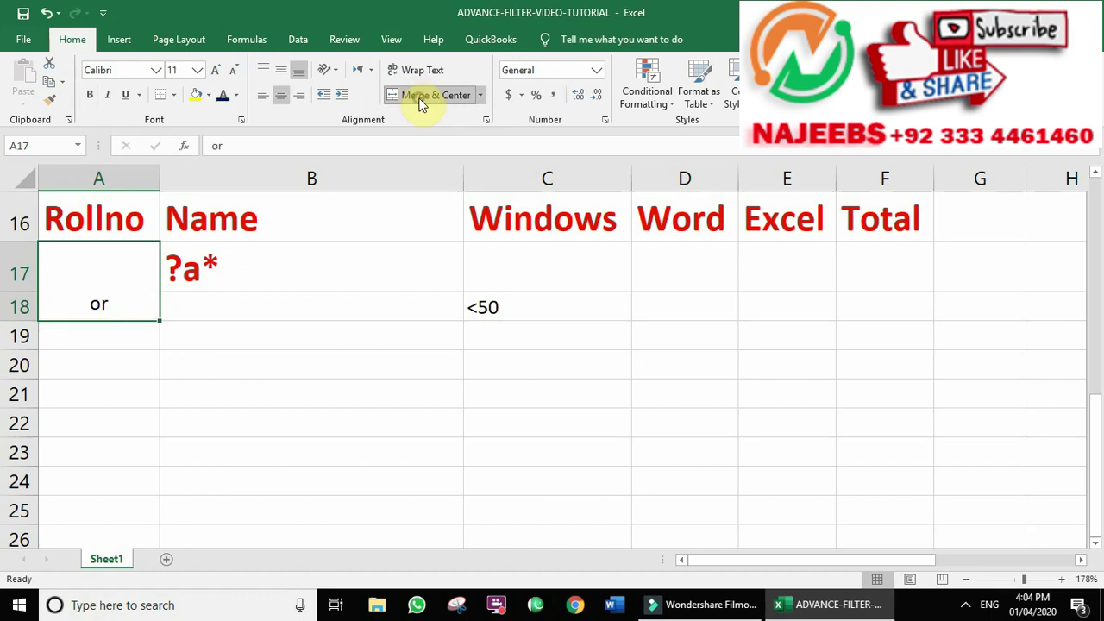
click(283, 74)
drag(66, 267, 472, 288)
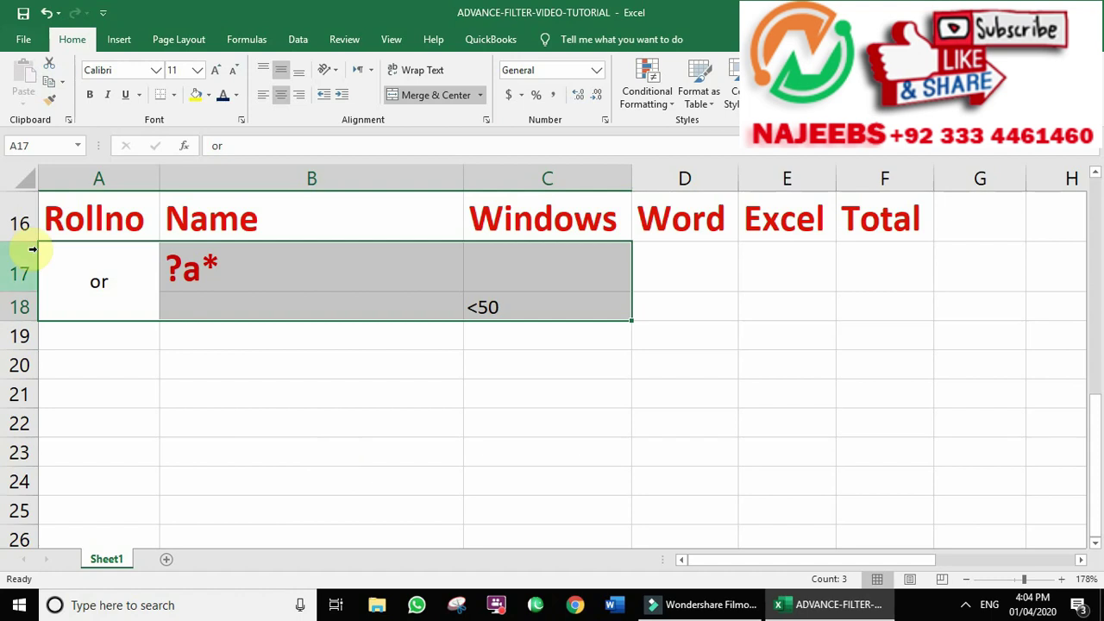
- Change the merged label text from 'or' to 'and'
click(127, 298)
text(and)
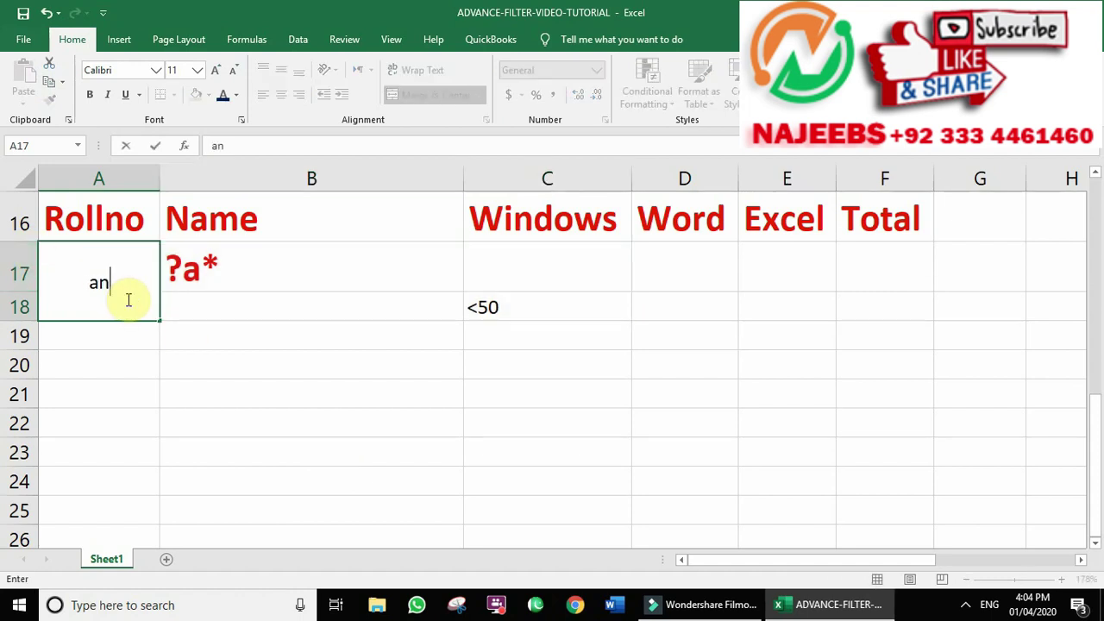
key(Return)
click(485, 274)
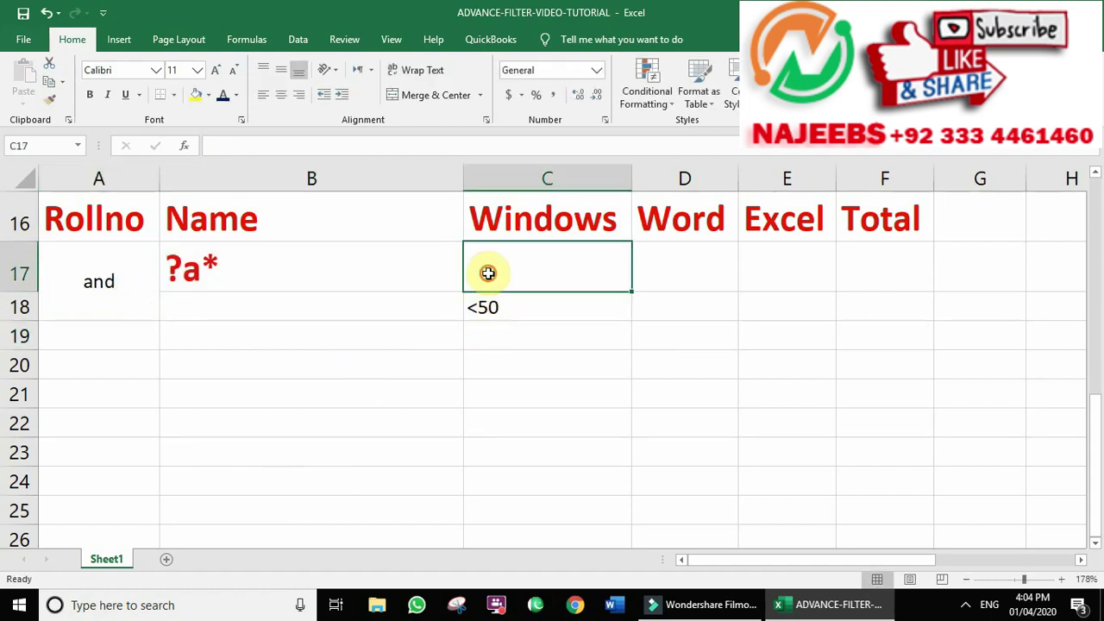
- Enter <50 in C17, then move it down to C18
text(<50)
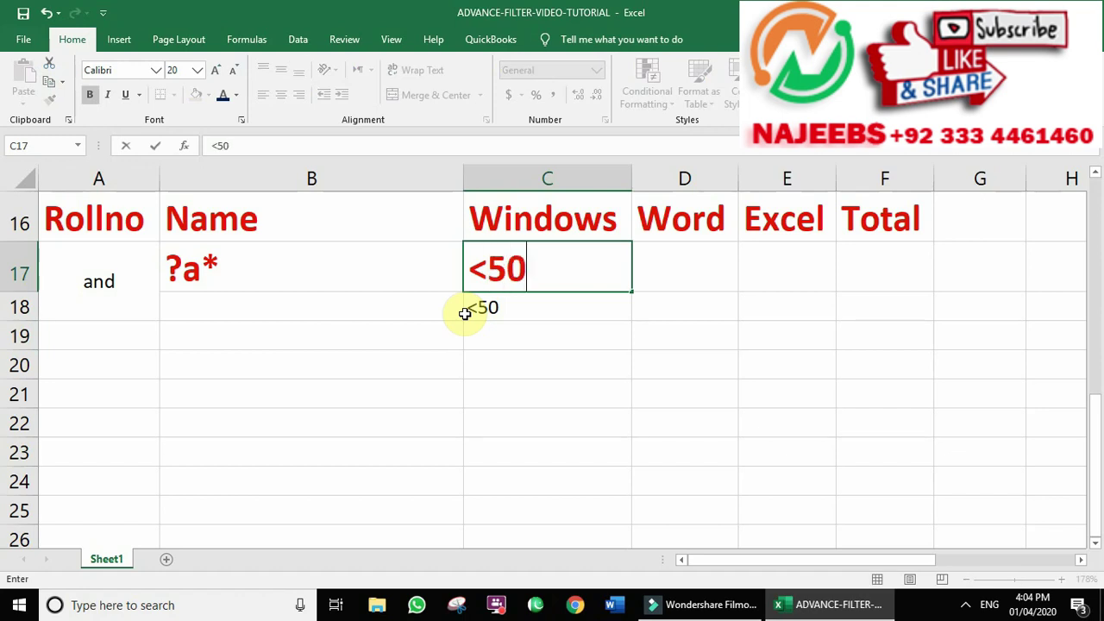
key(Return)
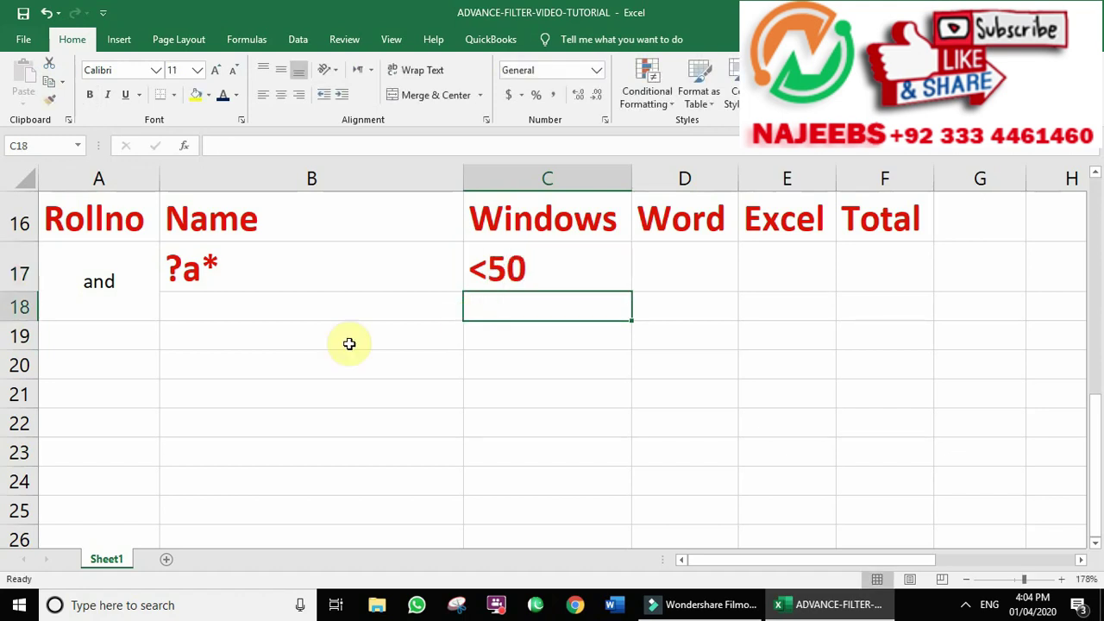
mouse_move(142, 270)
mouse_down()
mouse_move(458, 288)
mouse_move(497, 304)
mouse_up()
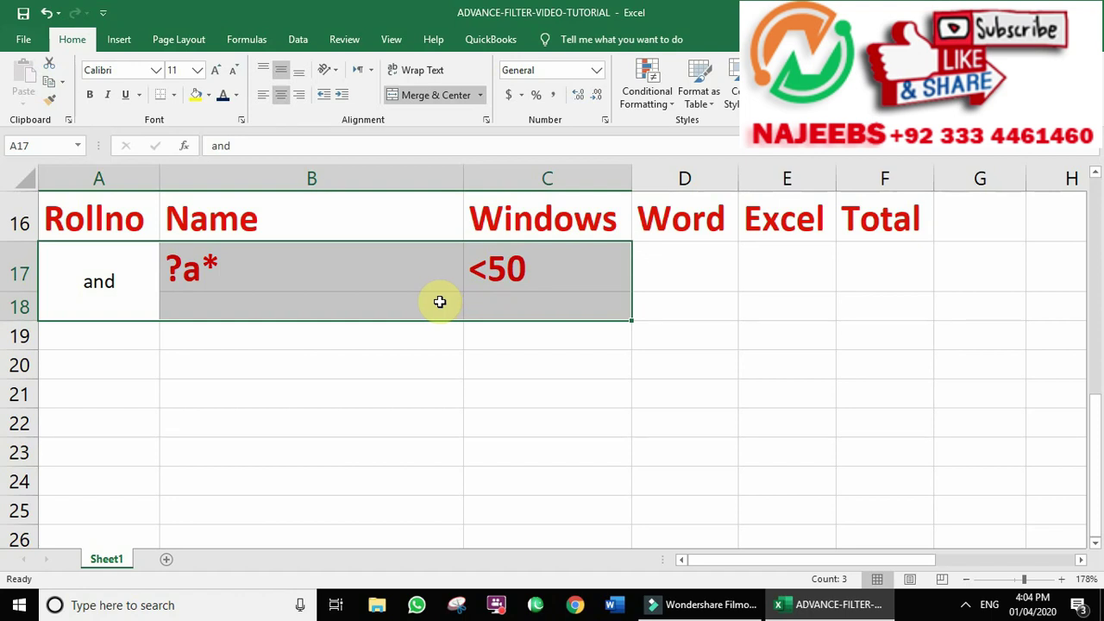
click(474, 263)
key(Return)
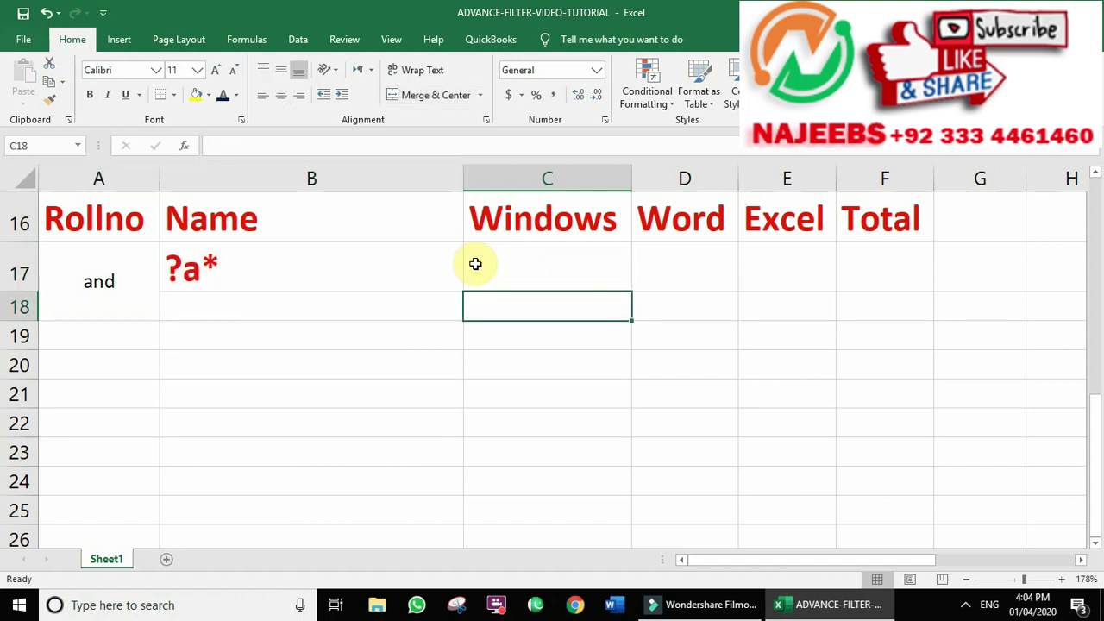
text(<50)
key(Return)
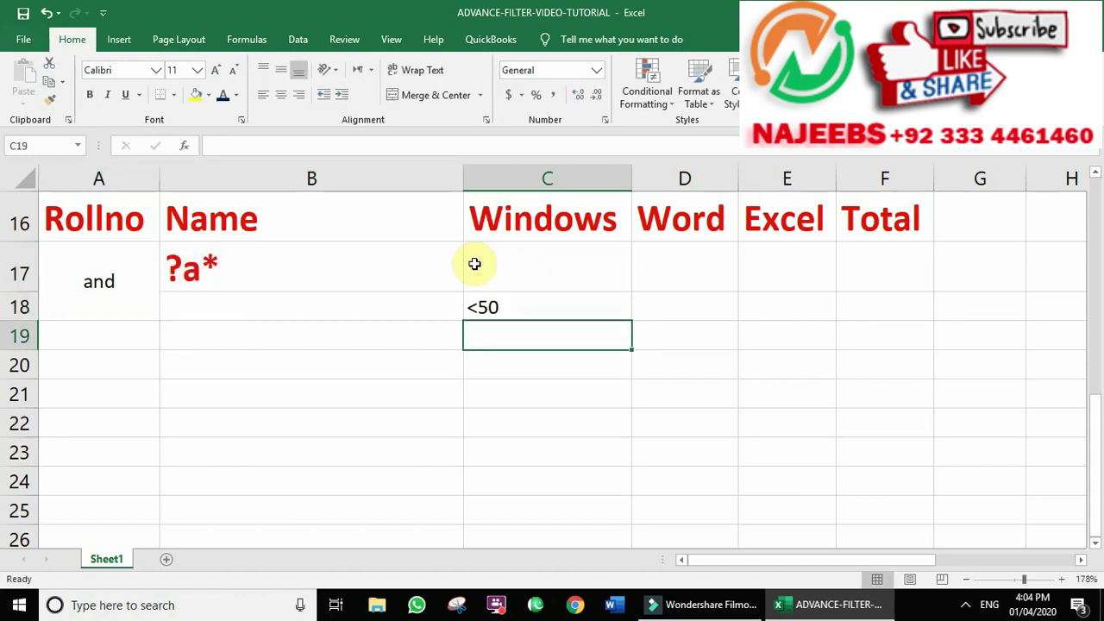
- Relabel the merged A17 cell as 'or'
click(86, 281)
text(or)
key(Return)
drag(156, 261, 455, 325)
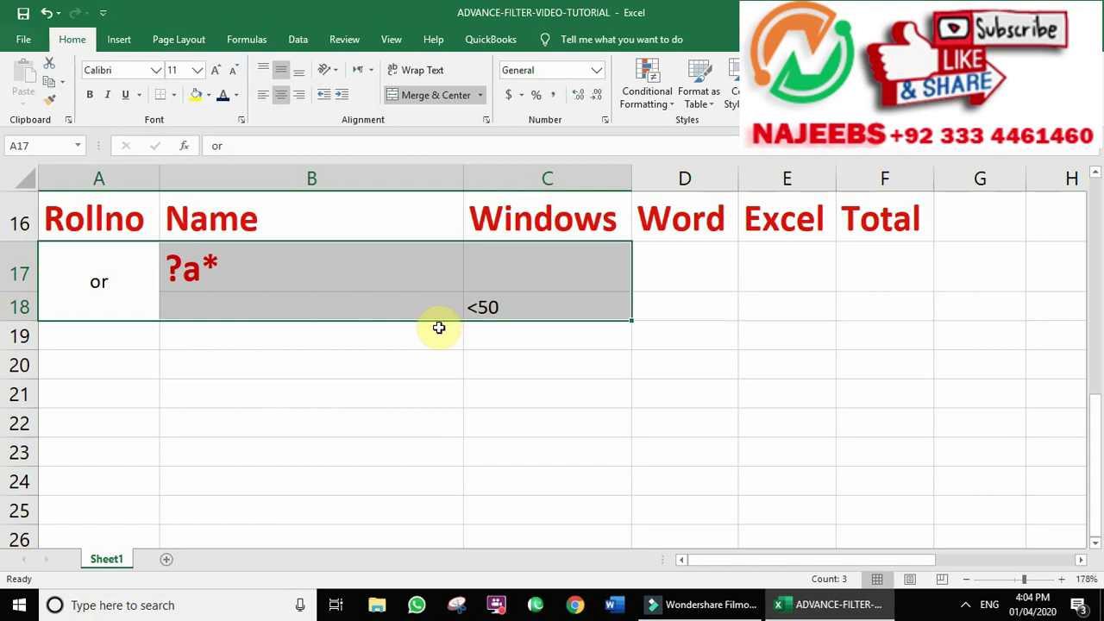
- Delete the old filter results in output rows I4:N5
key(Up)
key(Down)
key(Up)
key(Up)
key(Up)
key(Up)
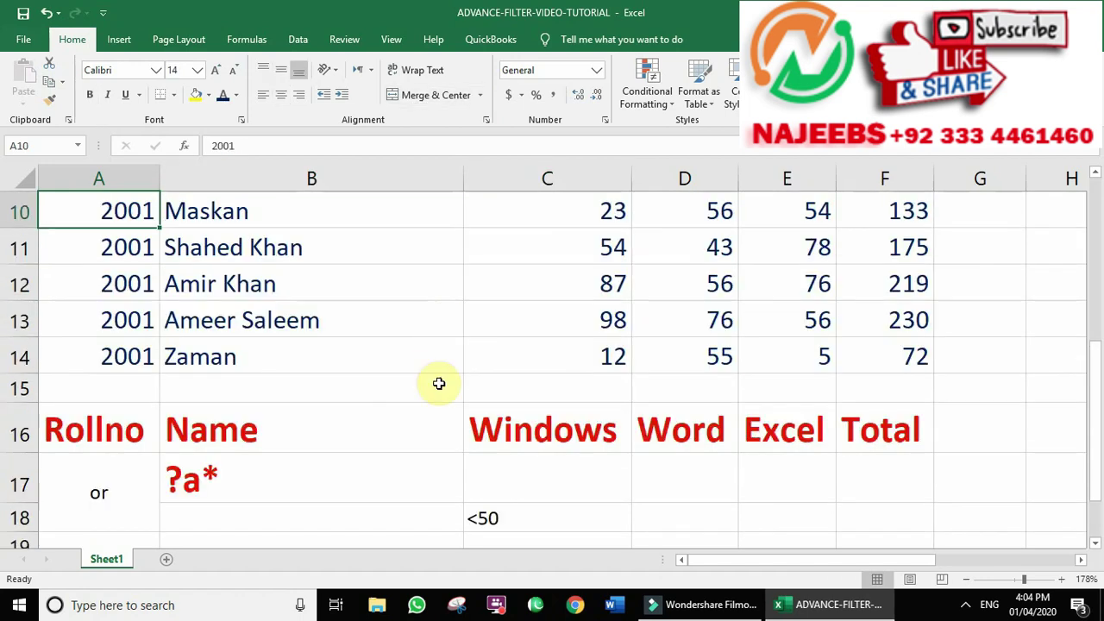
key(Up)
key(Up)
scroll(166, 450, up, 3)
scroll(165, 450, down, 2)
scroll(173, 440, down, 2)
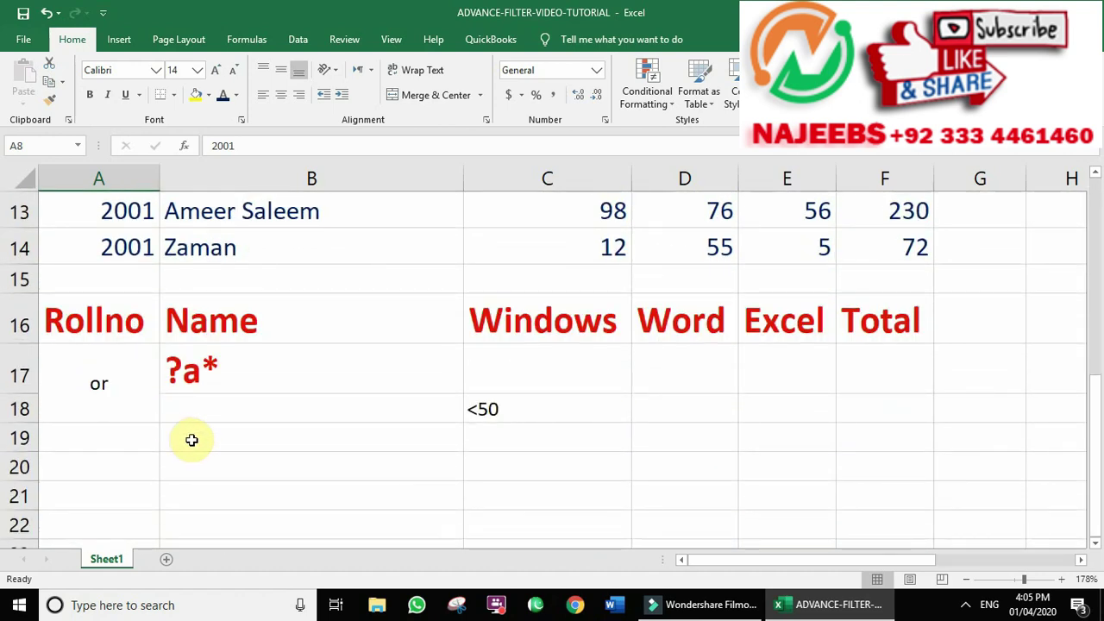
scroll(213, 416, up, 3)
scroll(216, 412, down, 3)
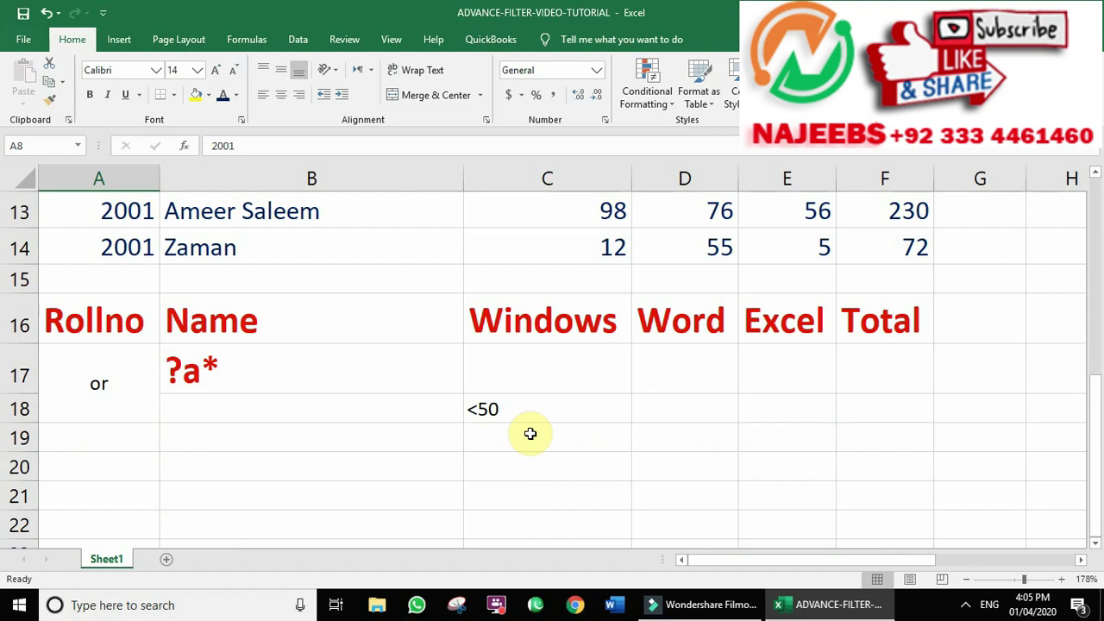
scroll(526, 427, up, 2)
scroll(523, 419, up, 2)
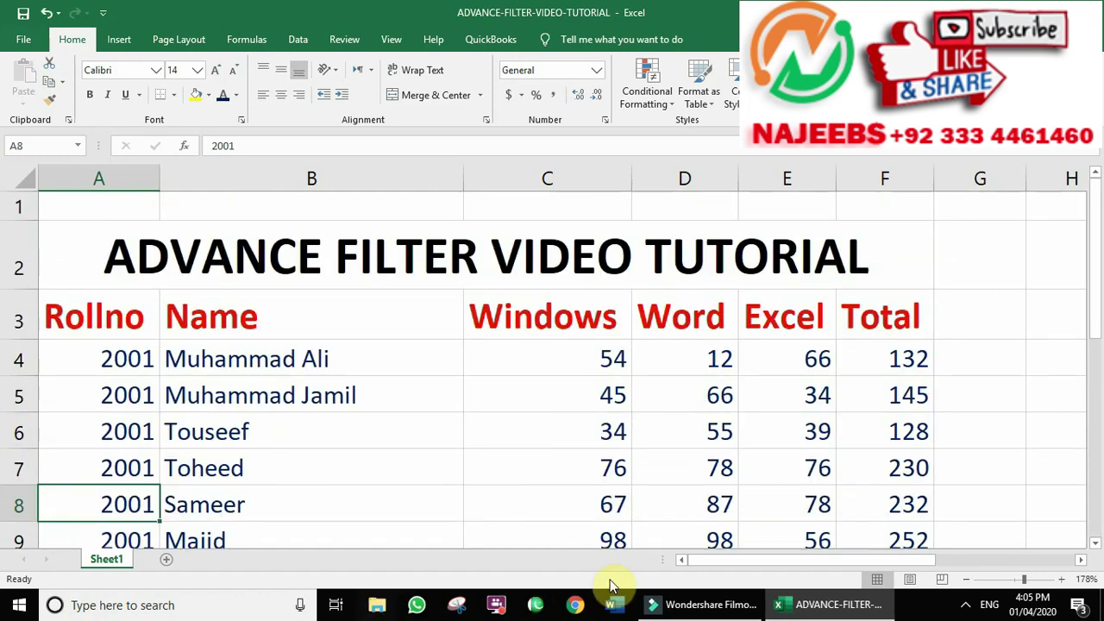
drag(722, 563, 1010, 557)
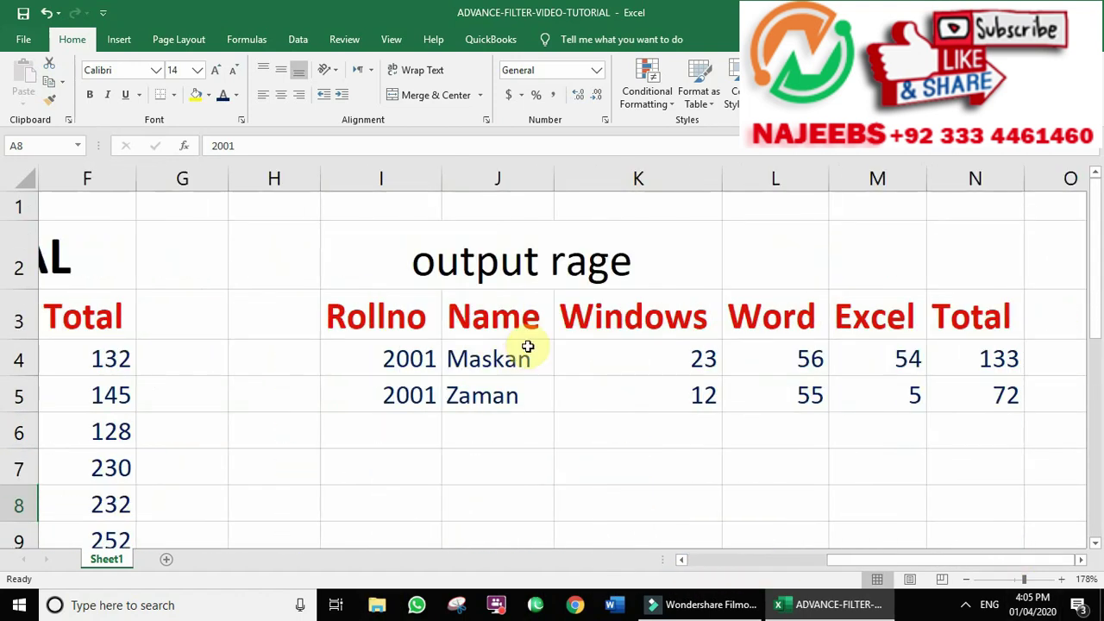
drag(402, 360, 996, 395)
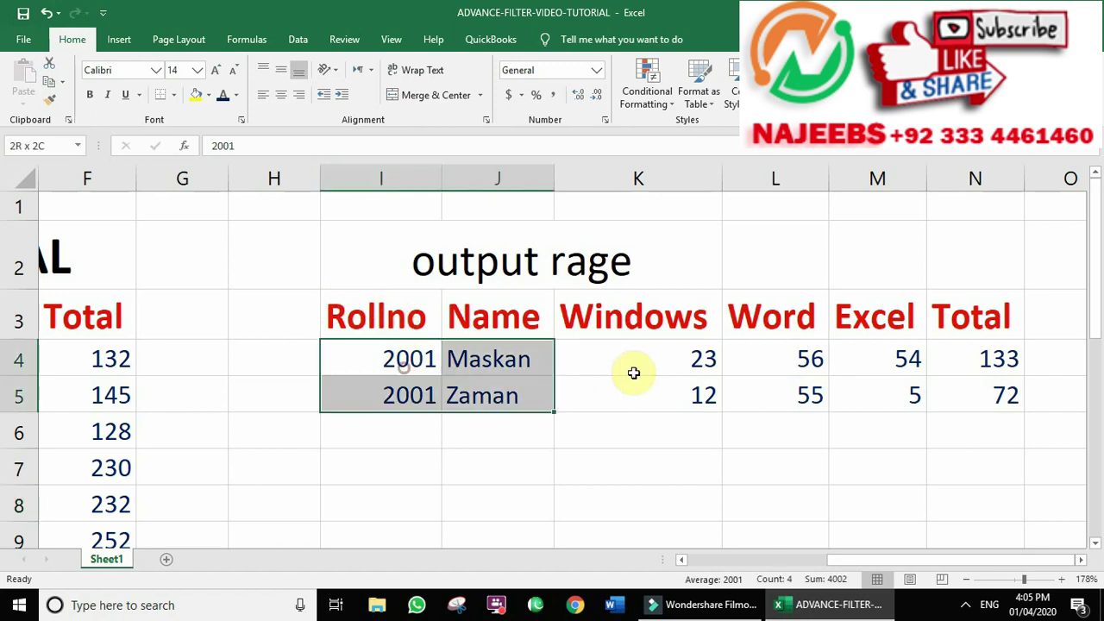
key(Delete)
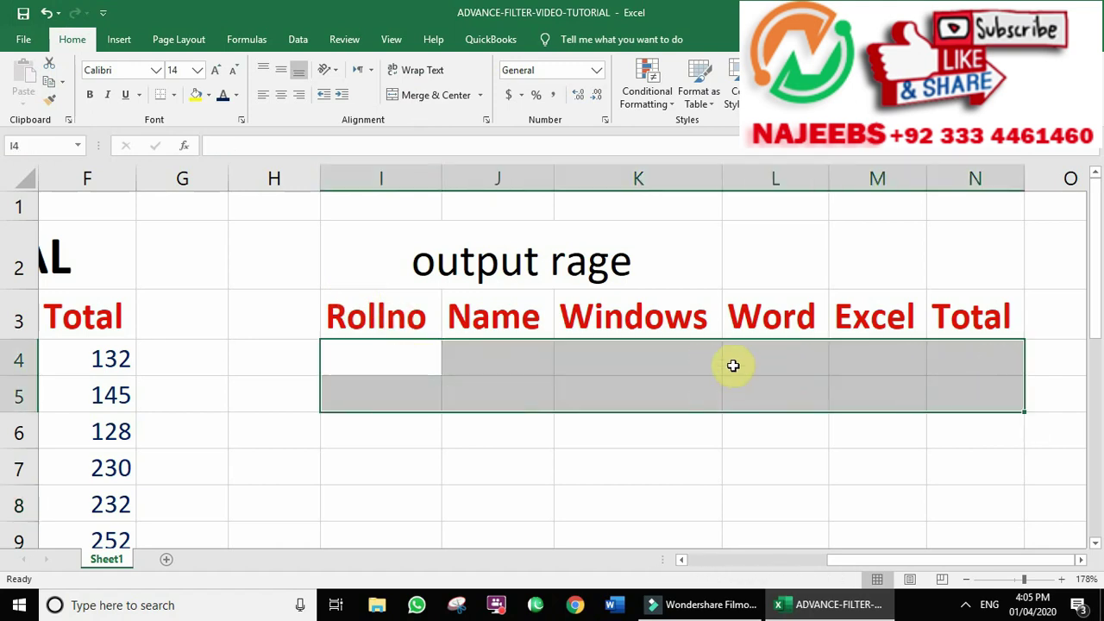
- Zoom back to 112% and select a cell inside the student table
click(732, 364)
click(783, 559)
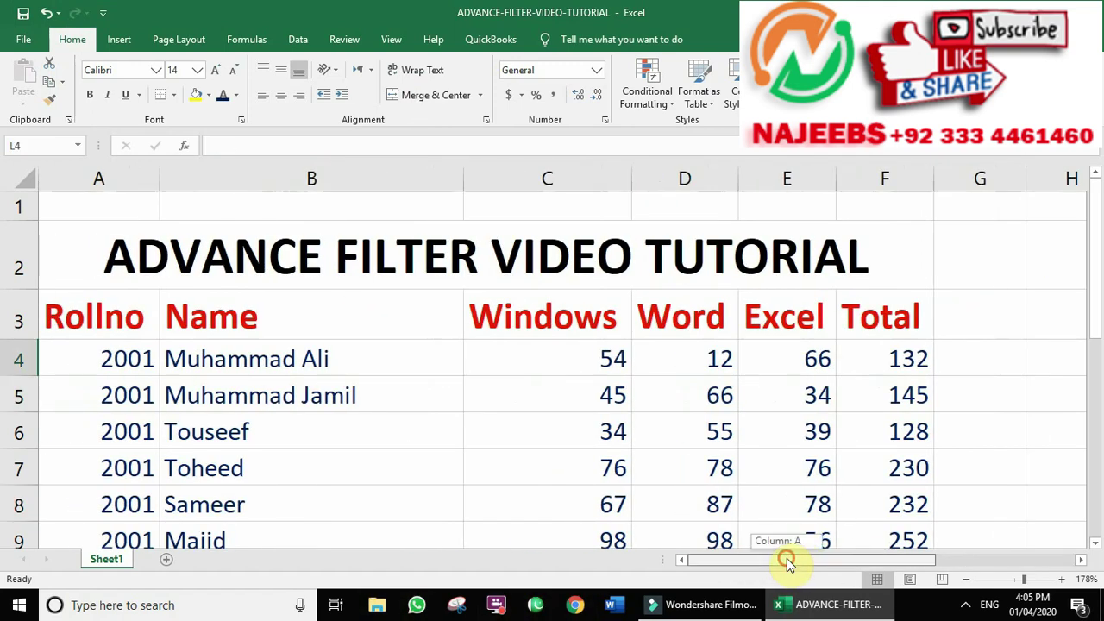
click(1018, 580)
click(197, 285)
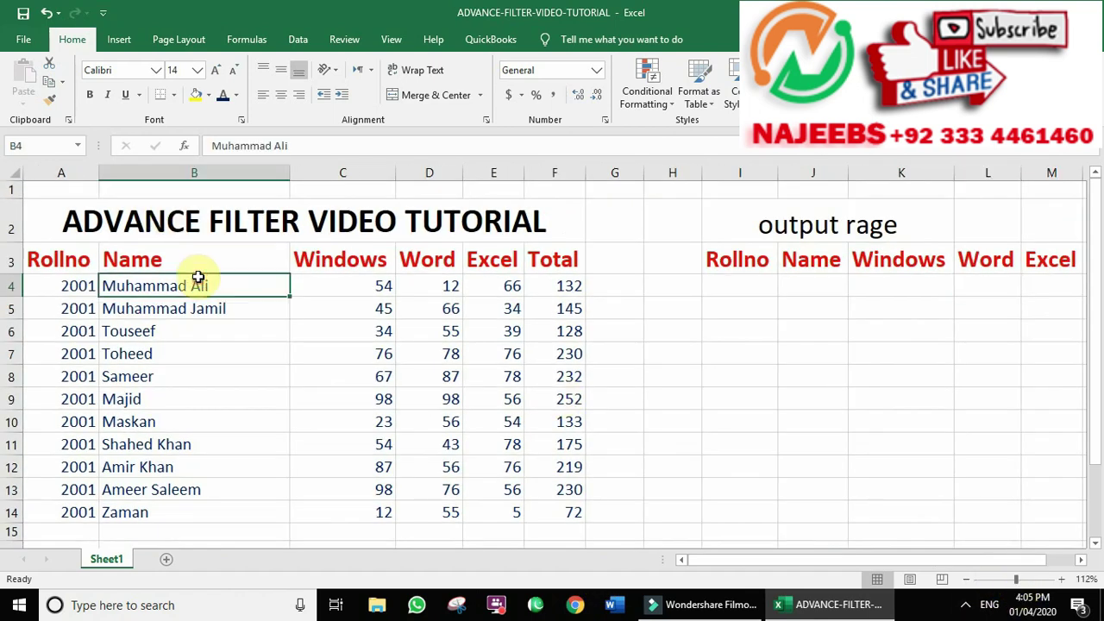
click(315, 43)
- Set Advanced Filter to copy to another location with criteria range B16:C18
click(595, 101)
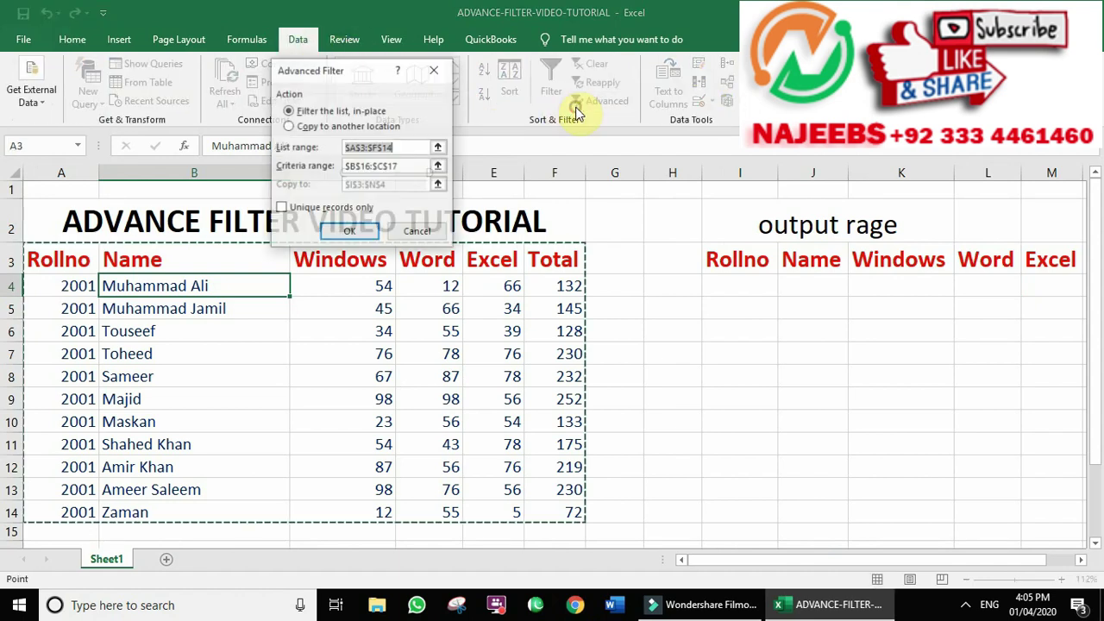
click(332, 127)
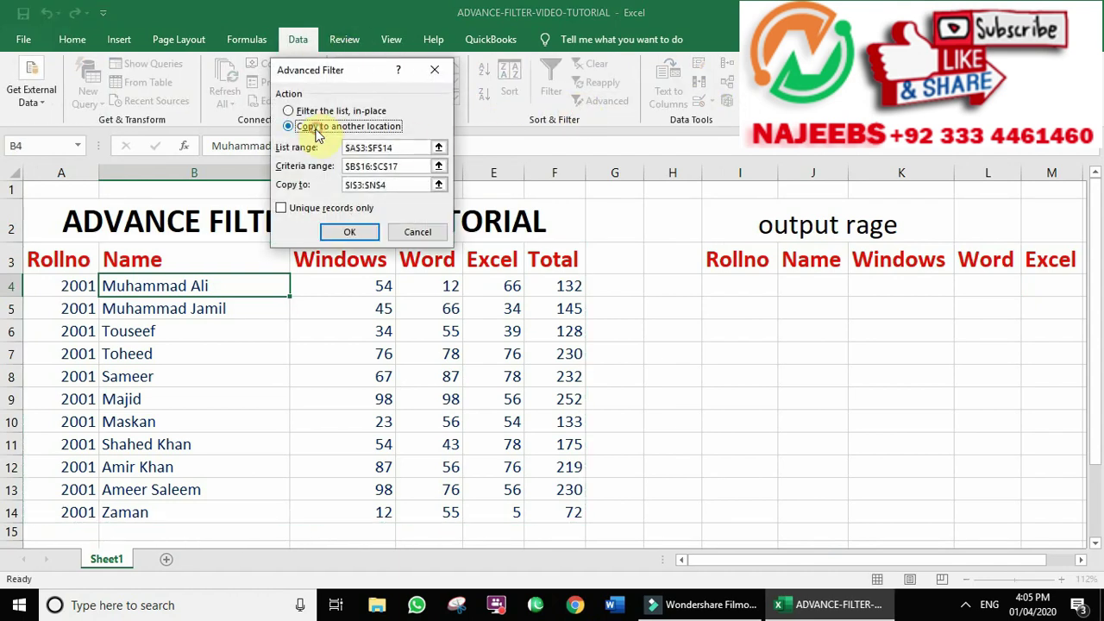
click(405, 169)
click(406, 183)
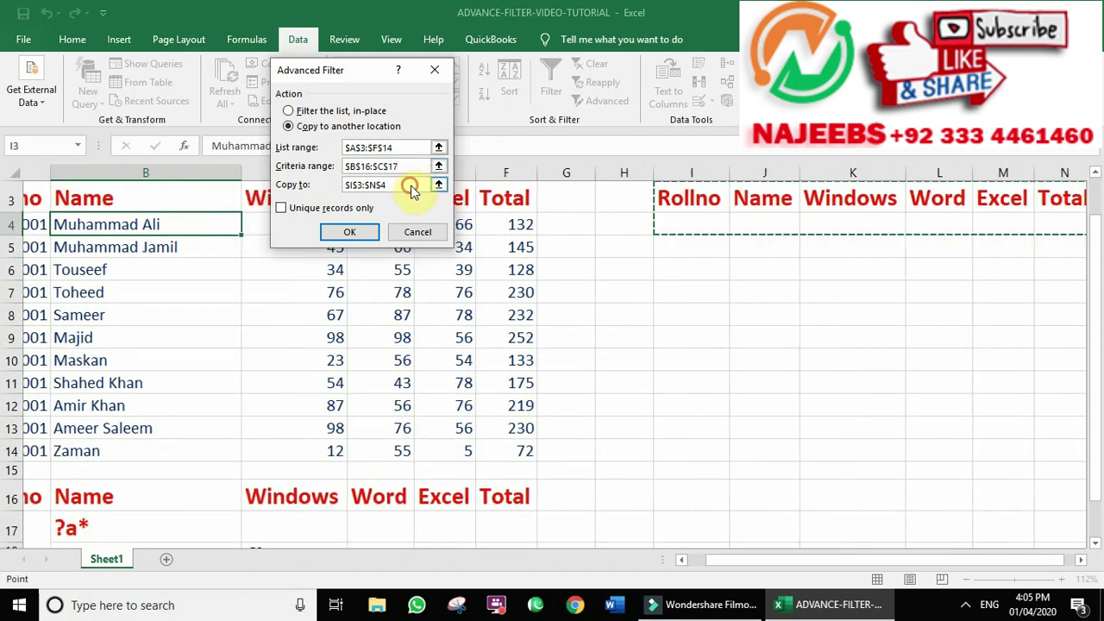
scroll(405, 312, down, 1)
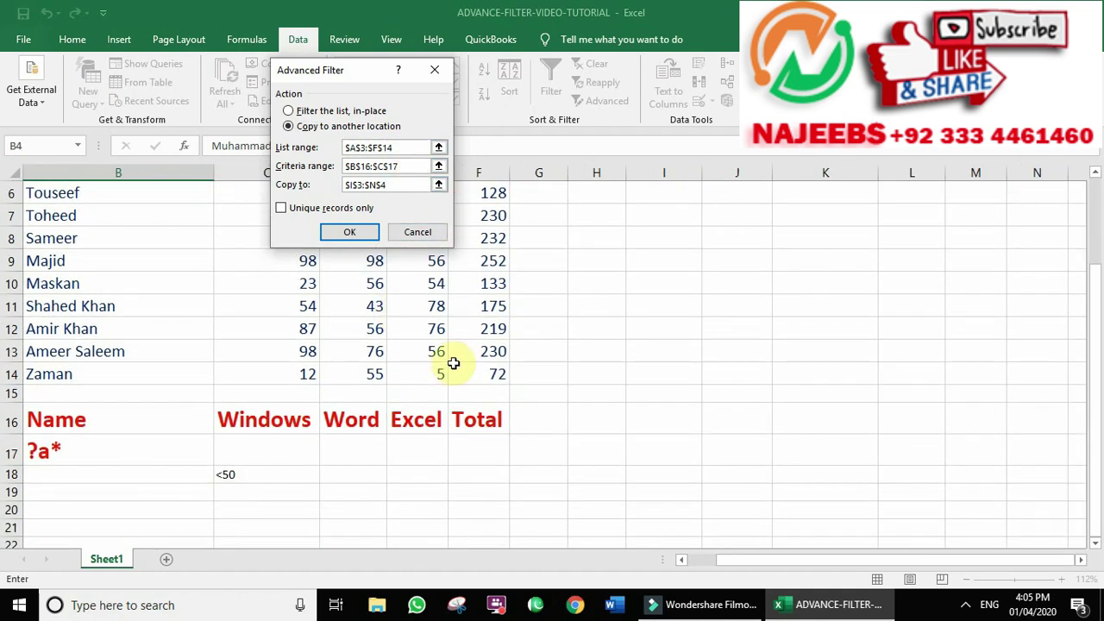
click(408, 168)
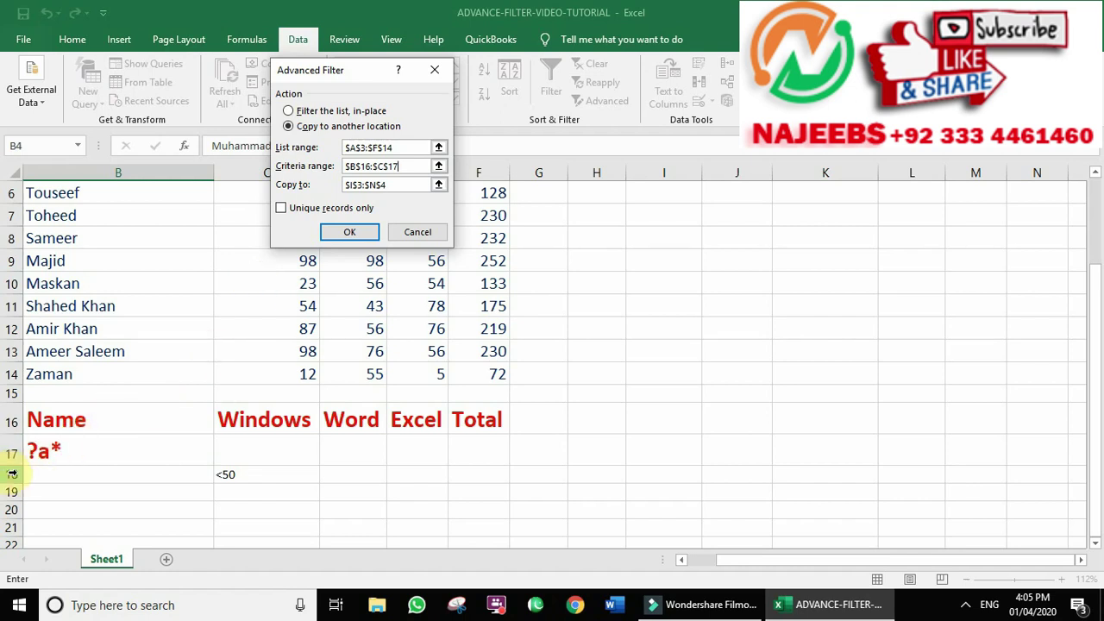
key(BackSpace)
key(BackSpace)
key(BackSpace)
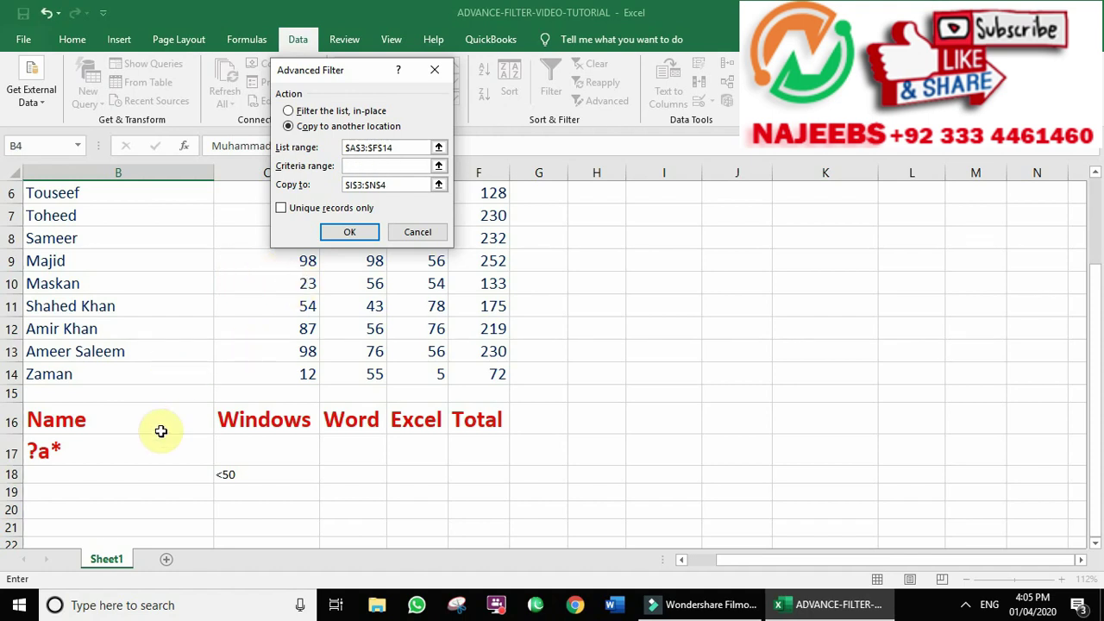
drag(160, 420, 237, 476)
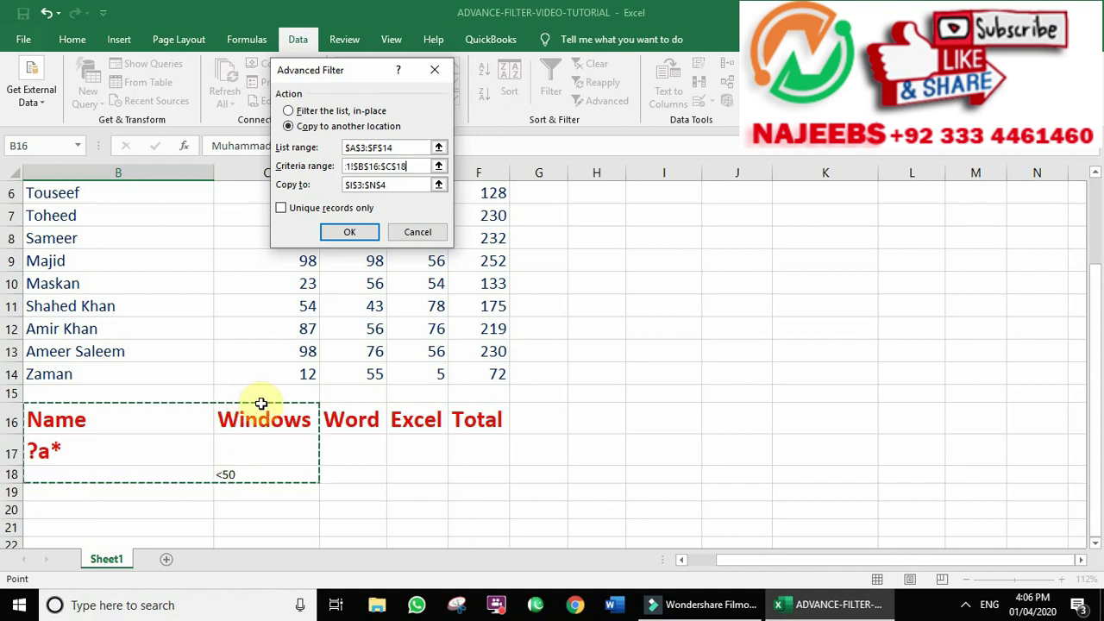
- Tick Unique records only, run the filter and replace the existing output
click(283, 208)
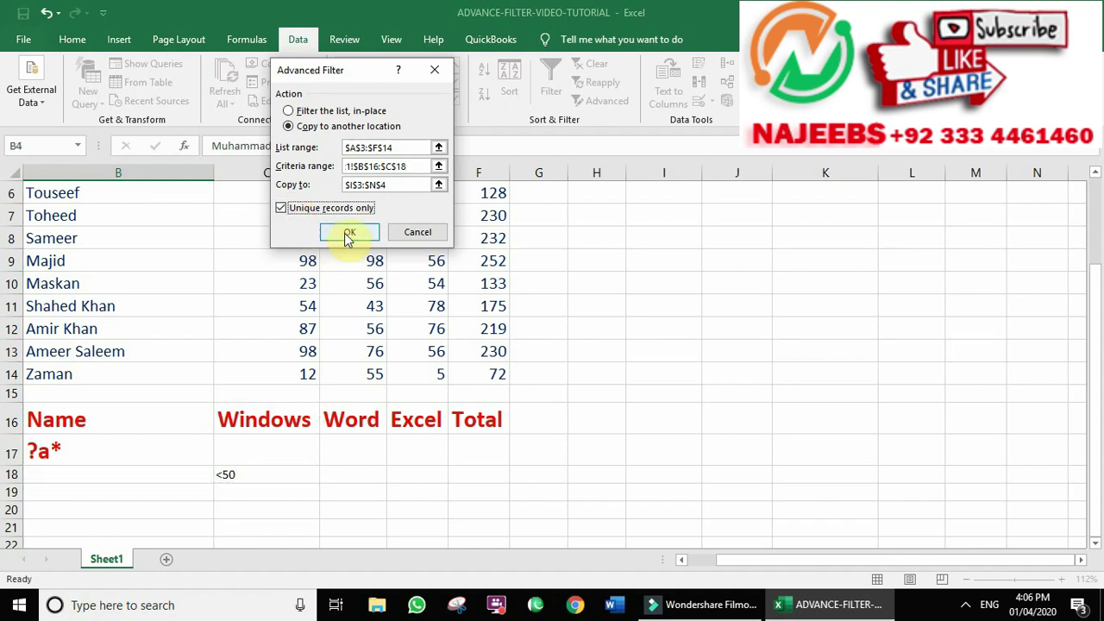
click(345, 235)
click(520, 347)
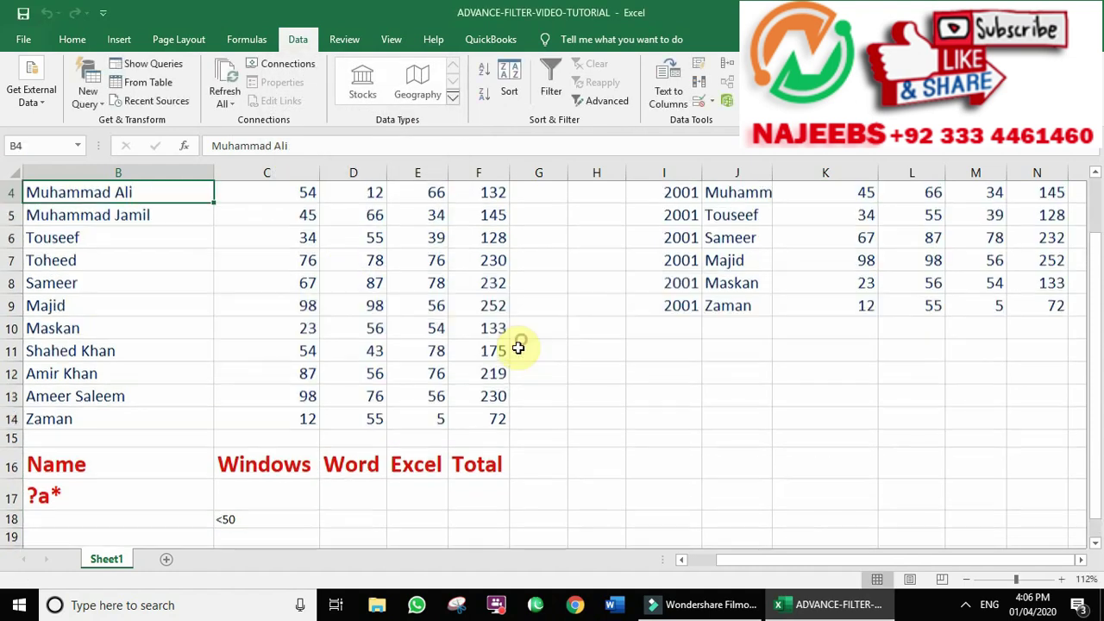
scroll(520, 349, up, 1)
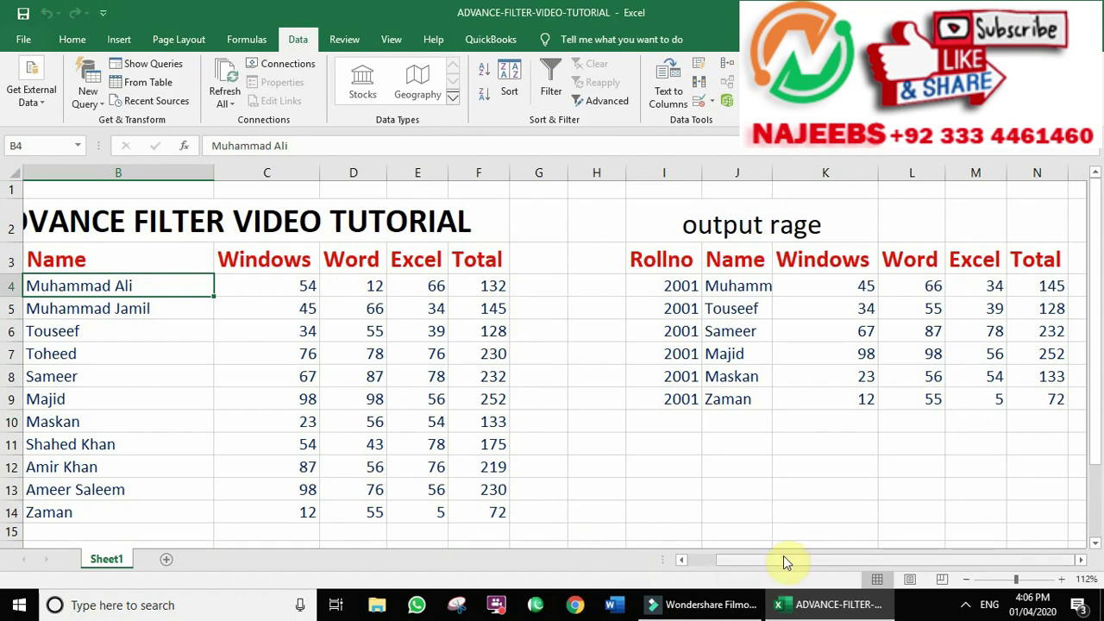
drag(794, 559, 738, 560)
scroll(410, 505, down, 2)
scroll(394, 485, down, 1)
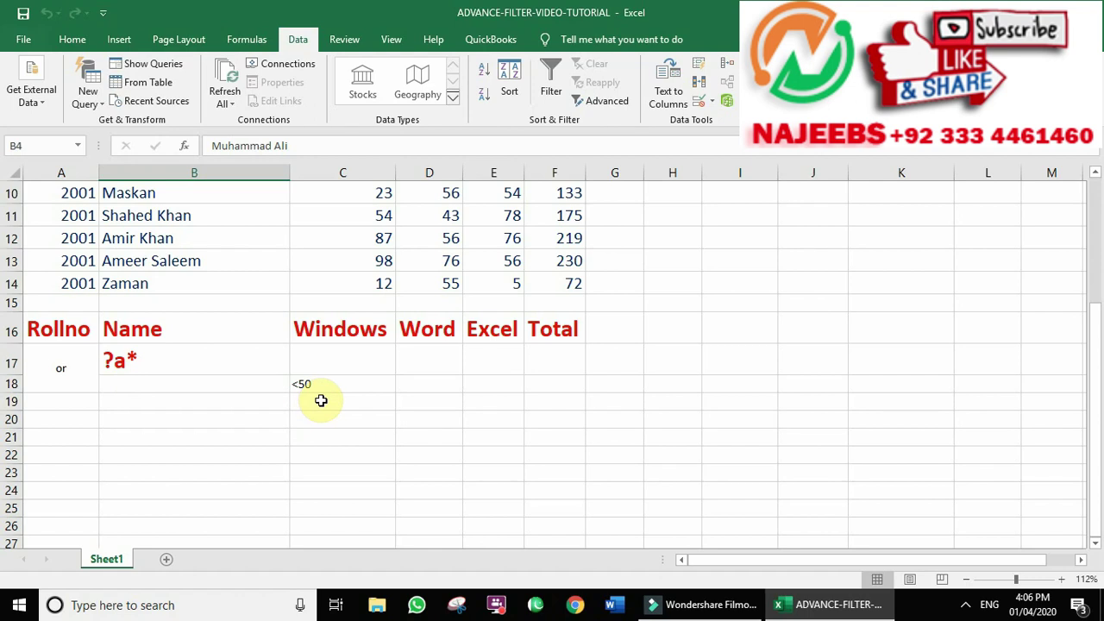
scroll(720, 394, up, 3)
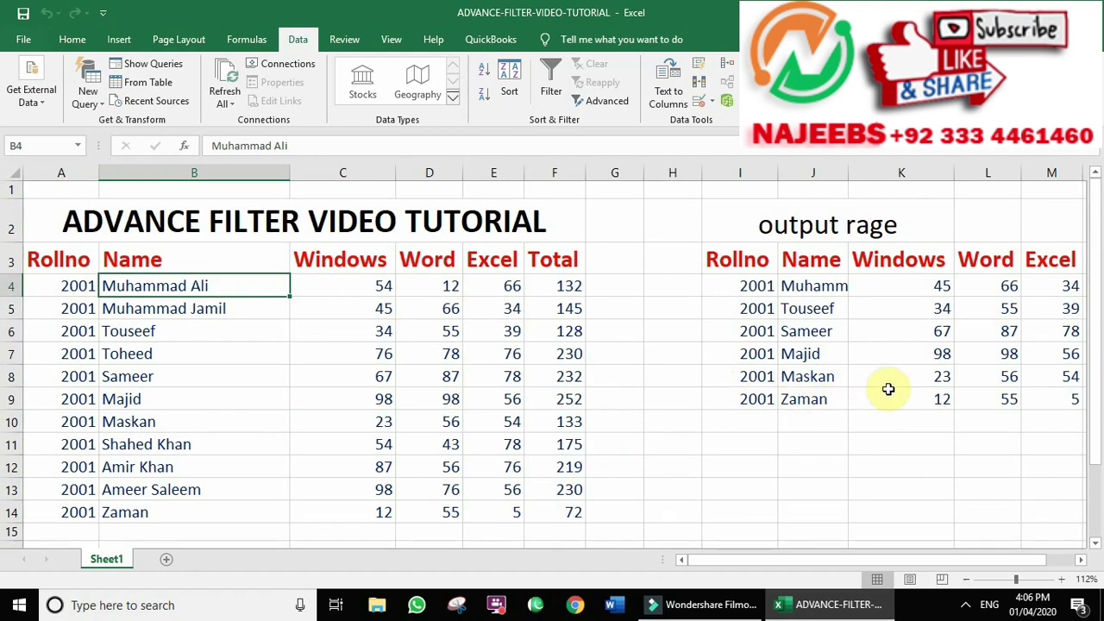
click(922, 334)
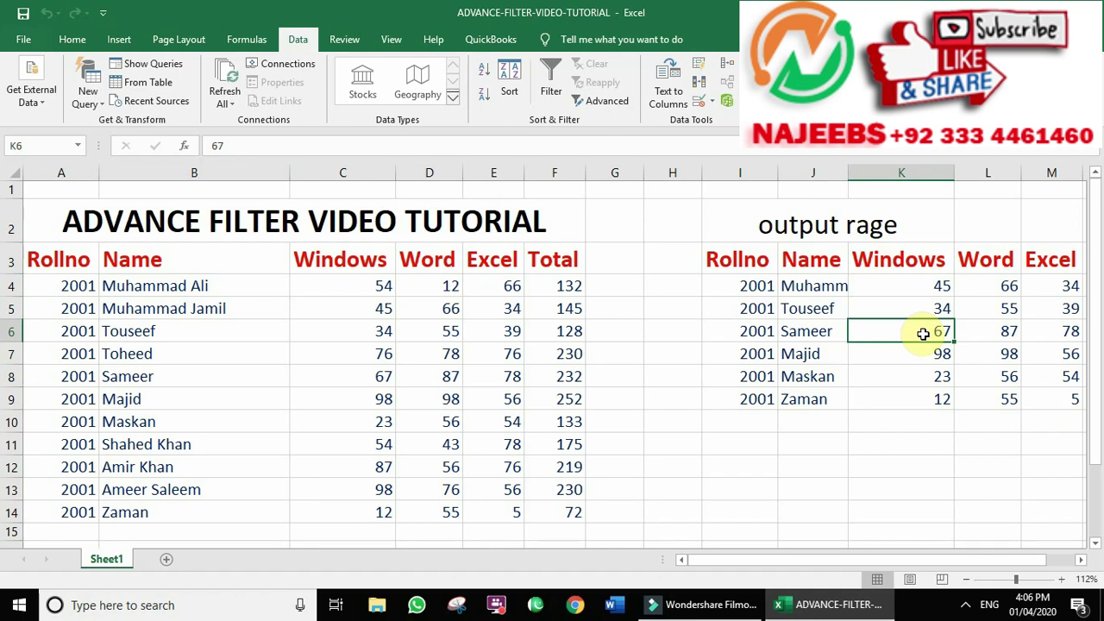
click(807, 338)
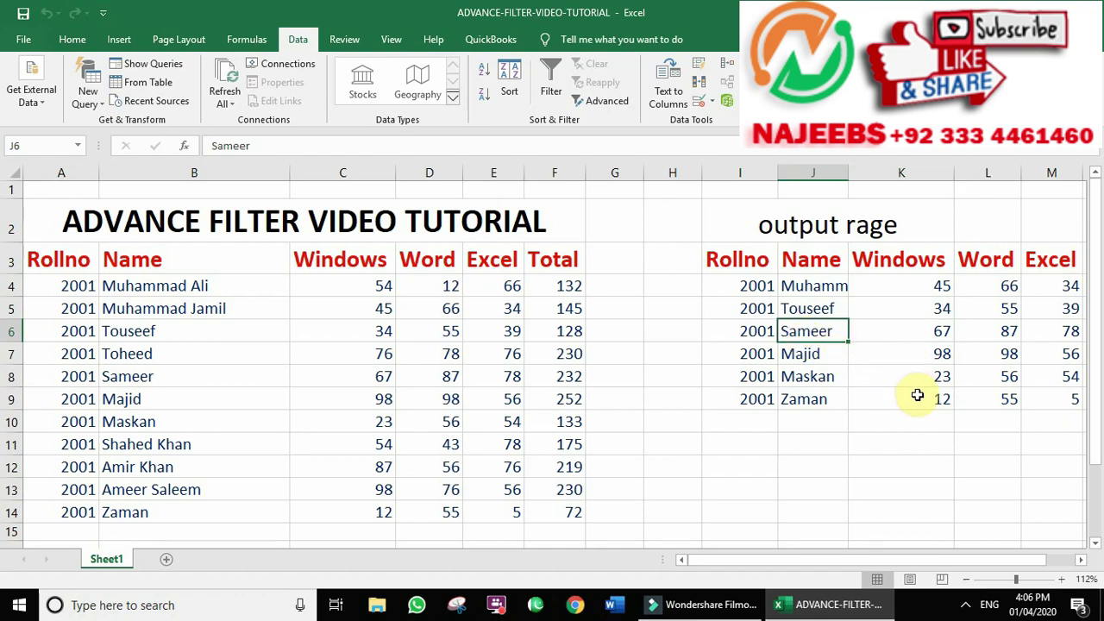
click(833, 407)
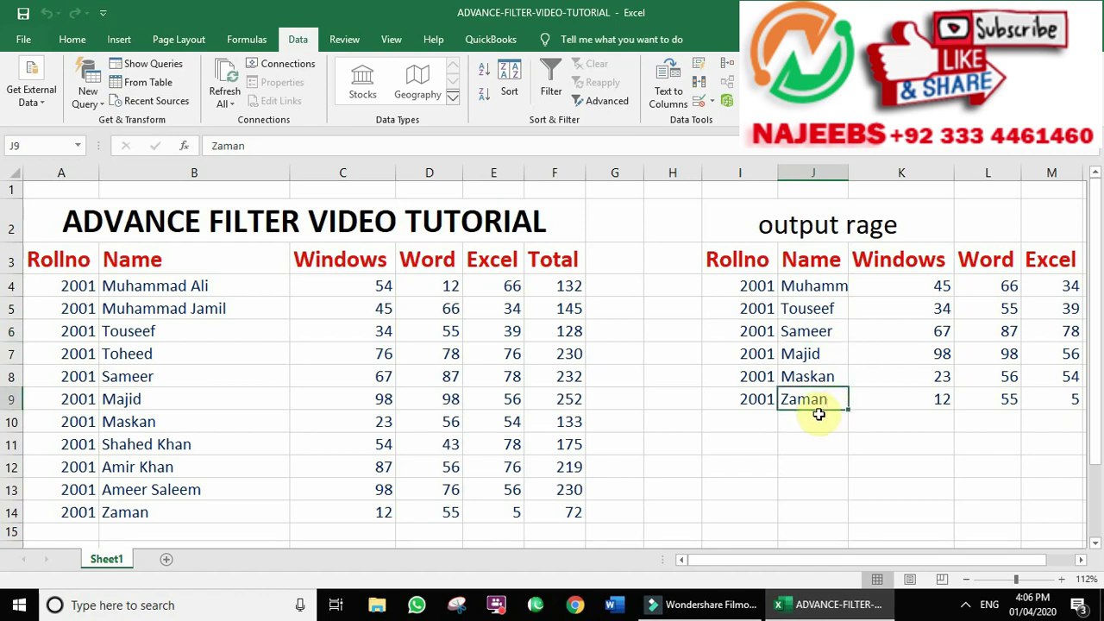
click(814, 314)
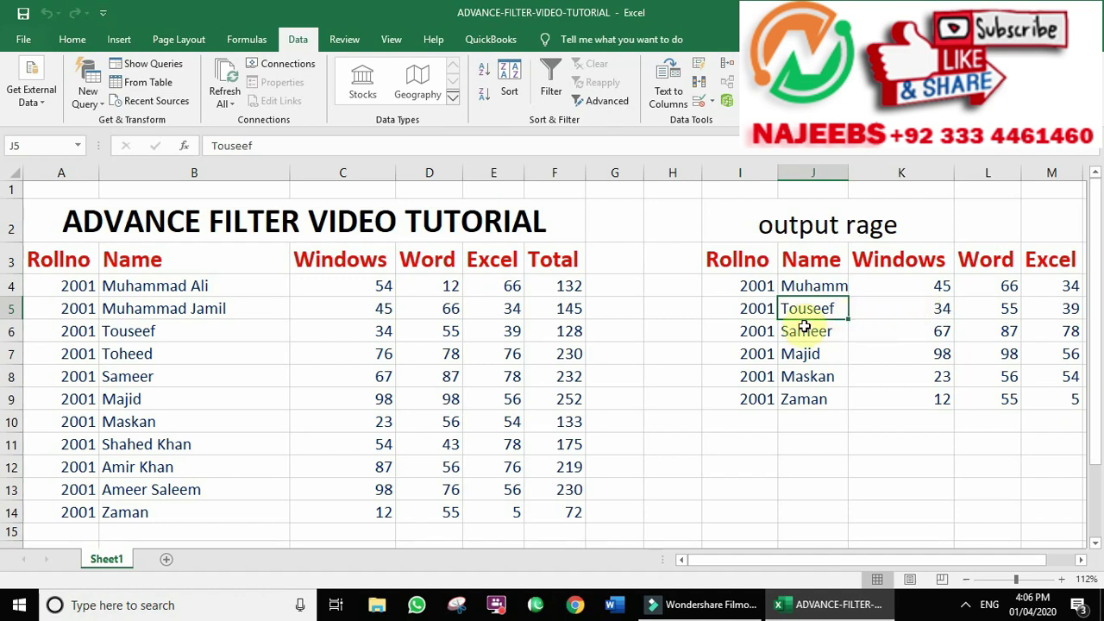
scroll(188, 442, down, 2)
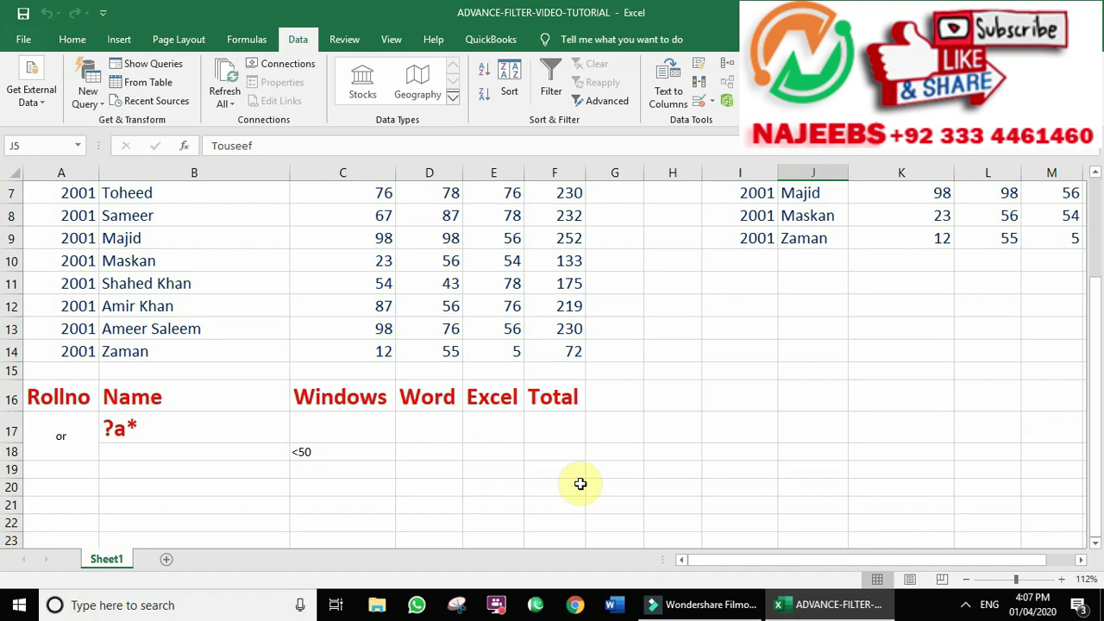
- Enter the criterion >40 in cell E19 for Excel marks
click(507, 471)
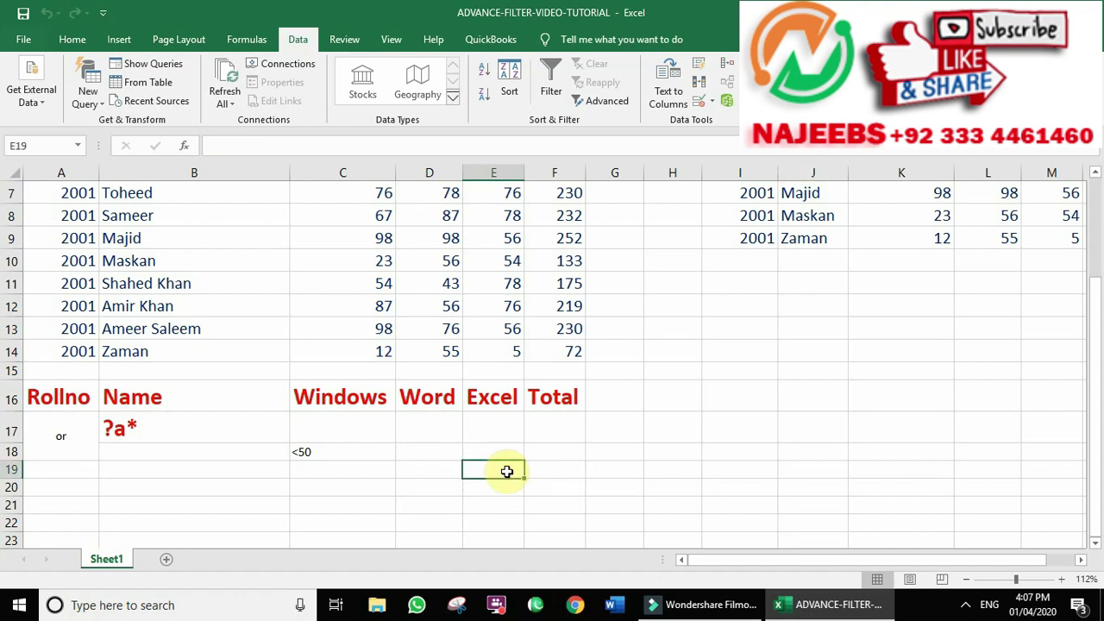
text(>40)
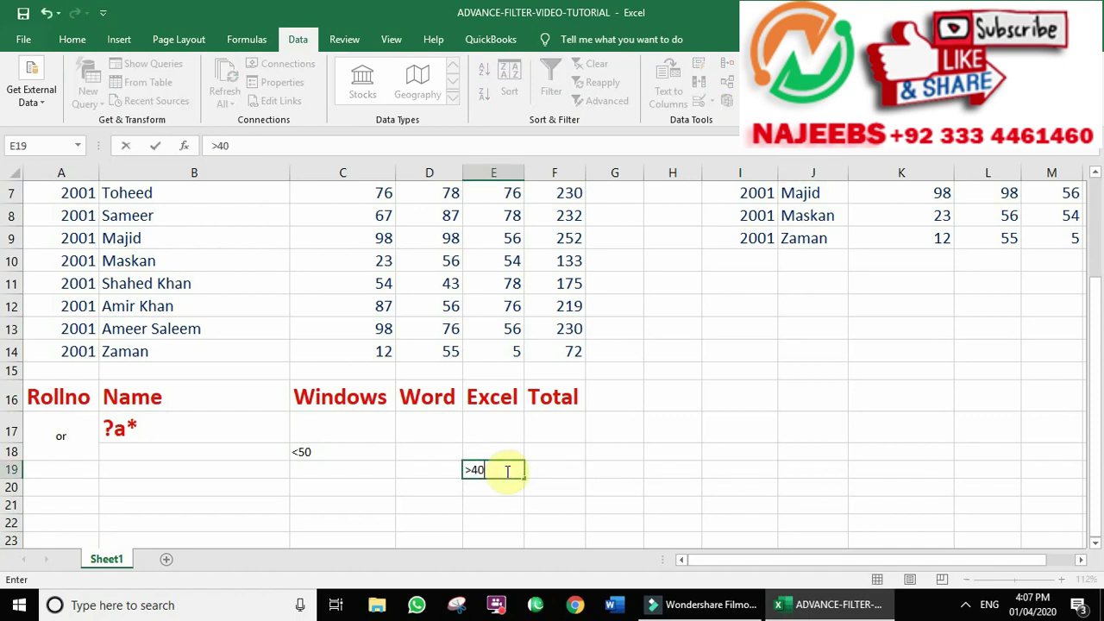
key(Return)
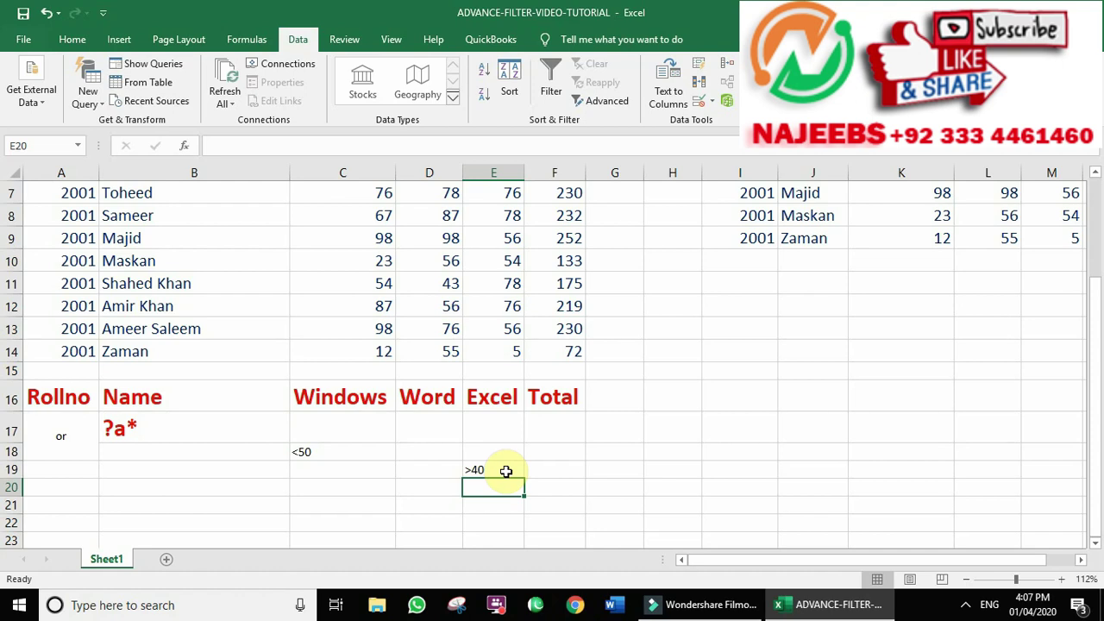
- Select the Rollno cells A4 and A5 to prepare them for editing
scroll(408, 366, up, 2)
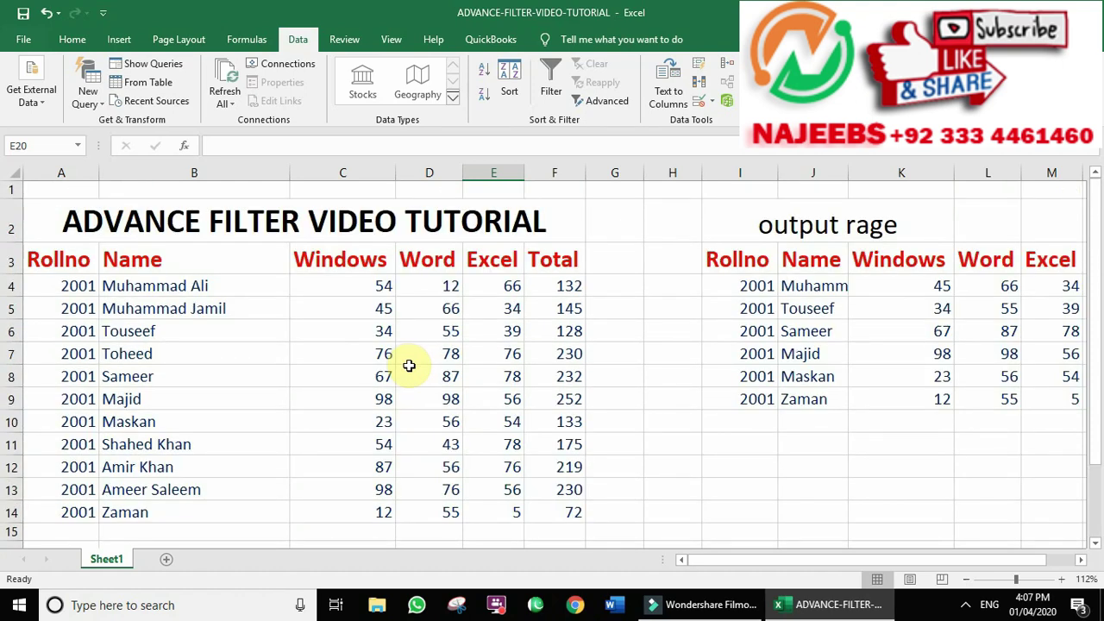
scroll(407, 361, down, 2)
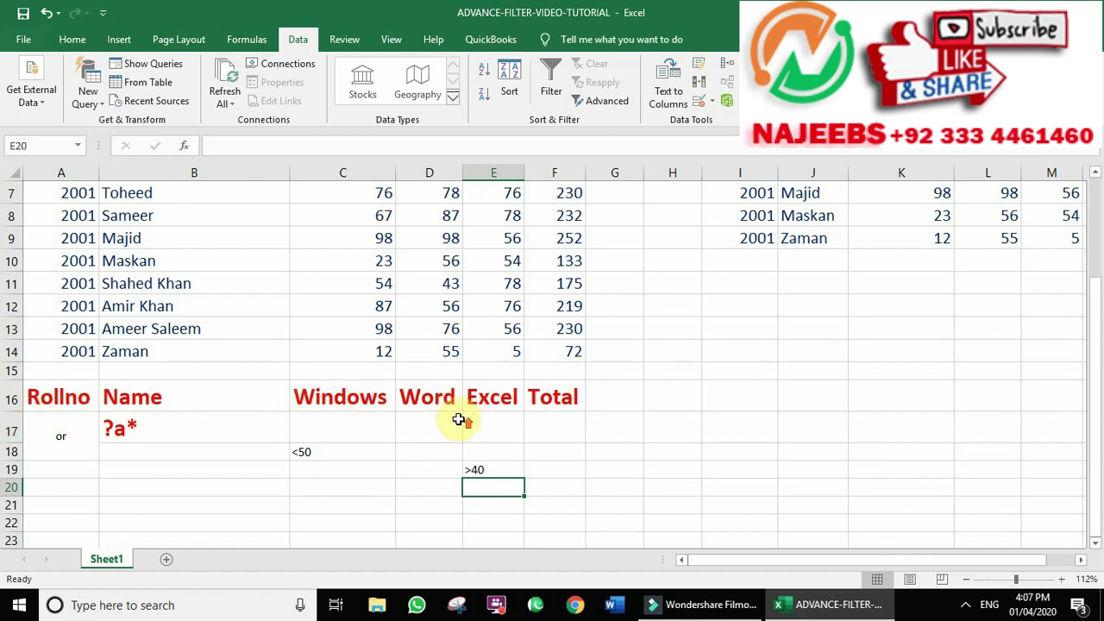
scroll(457, 419, up, 2)
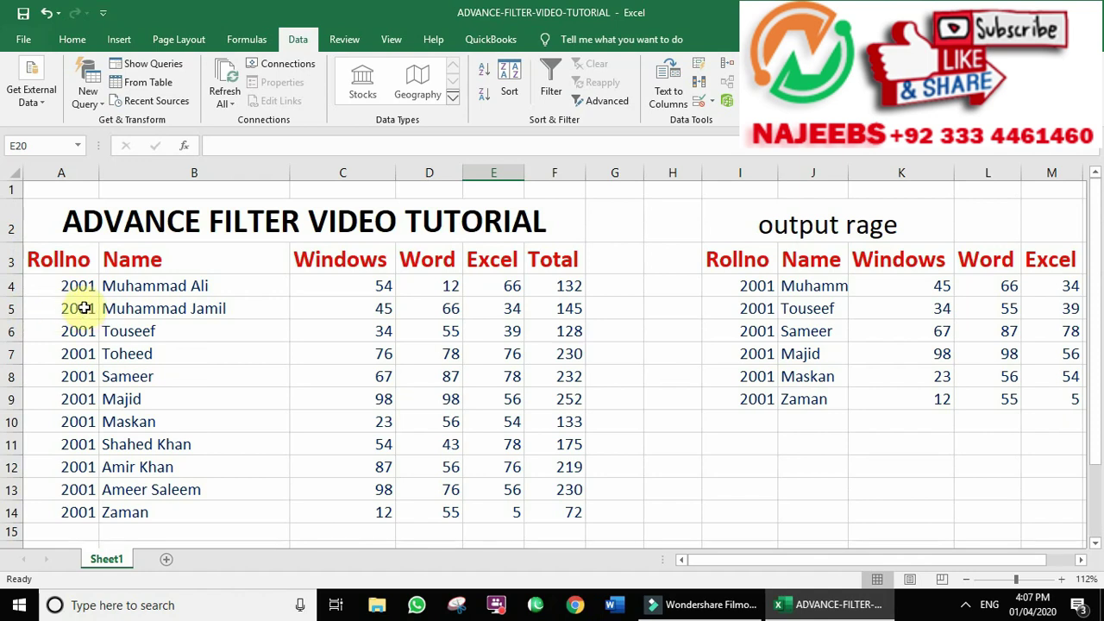
click(78, 285)
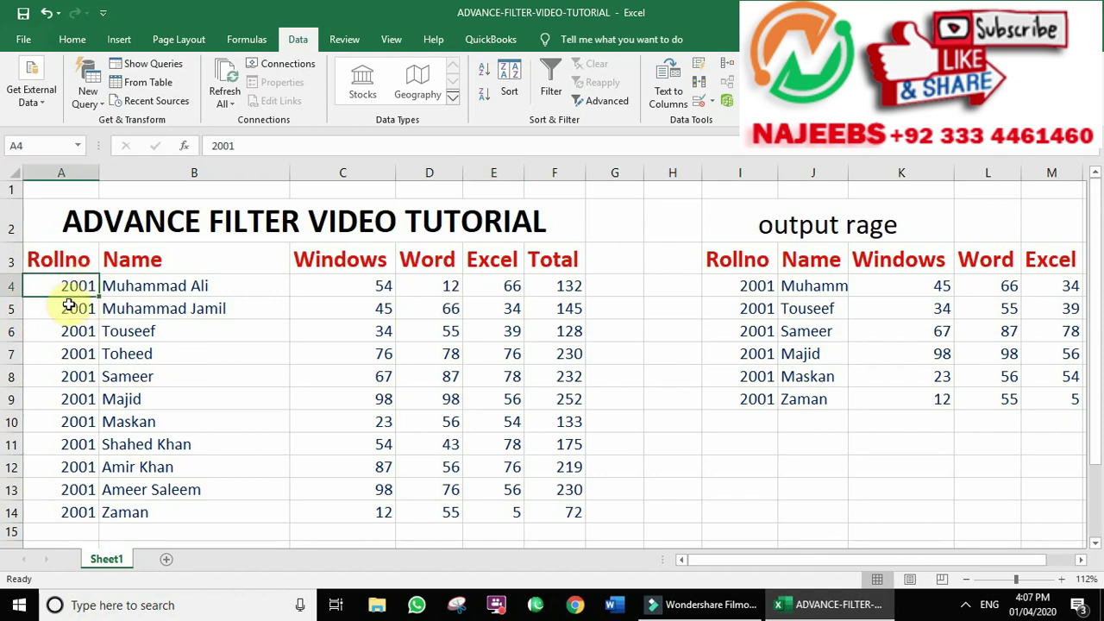
click(73, 307)
click(74, 287)
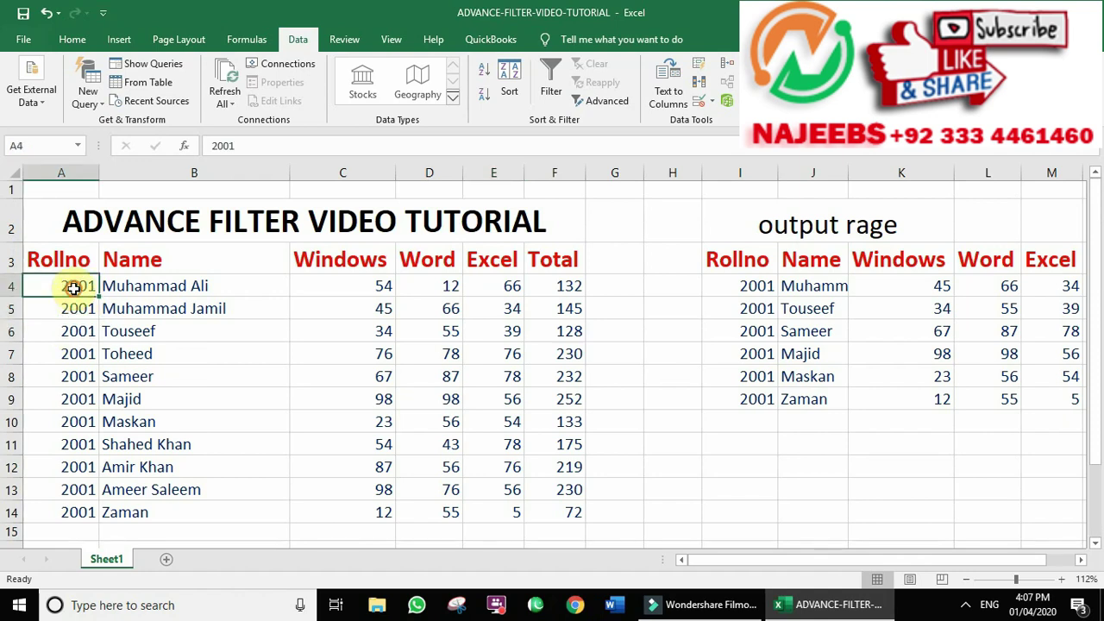
click(76, 310)
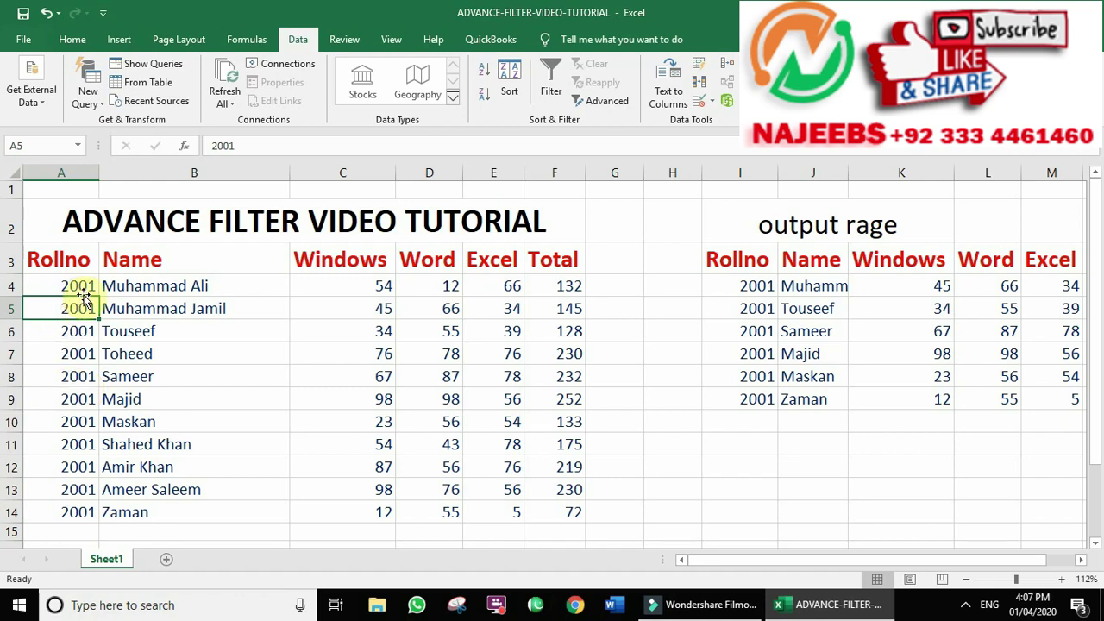
- Set A5 to 2002 and fill the Rollno series 2001 through 2011 down to A14
text(200)
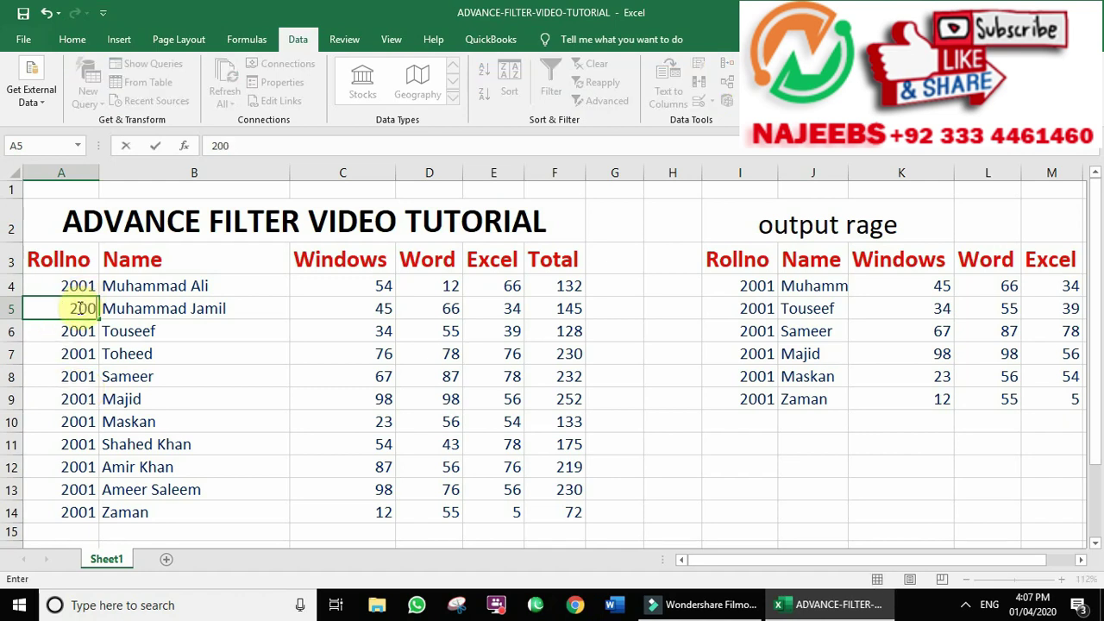
text(2)
key(Return)
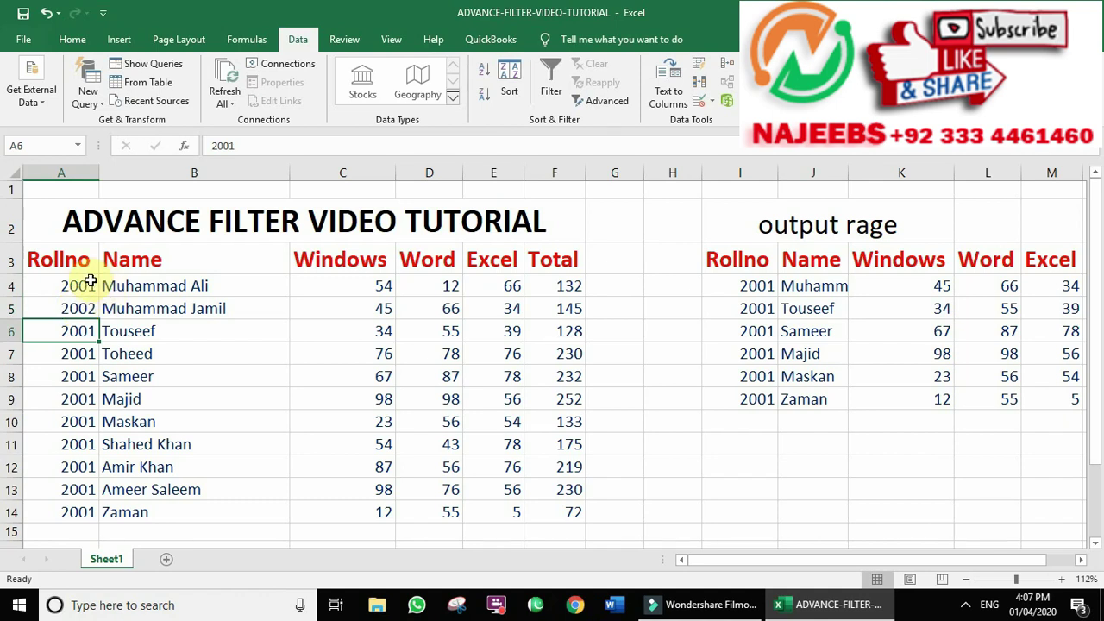
click(83, 280)
drag(84, 280, 83, 309)
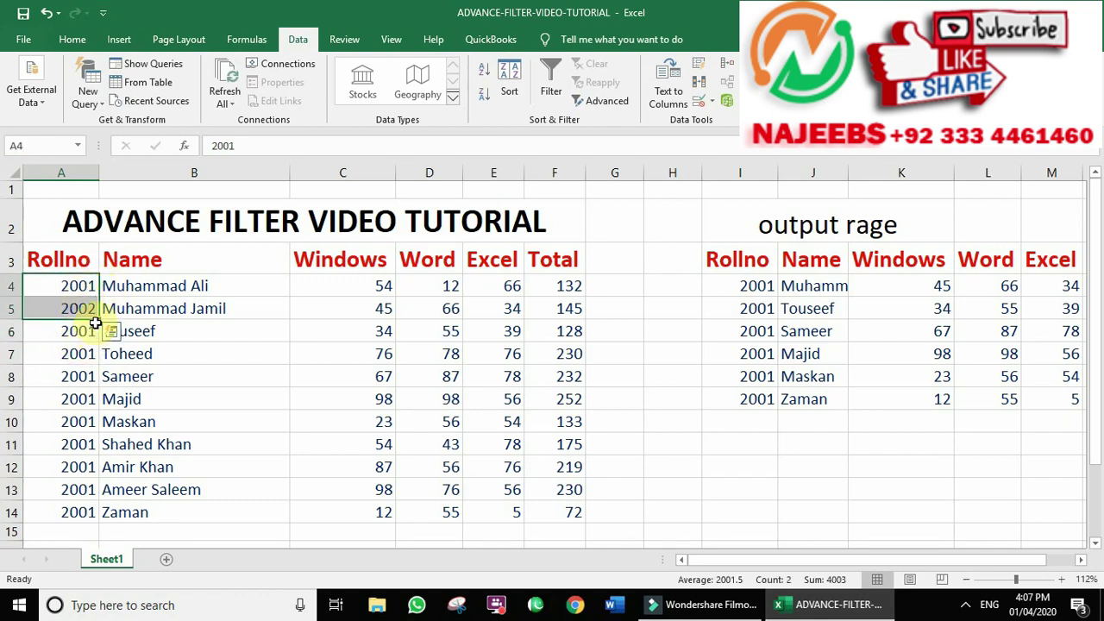
drag(97, 319, 76, 515)
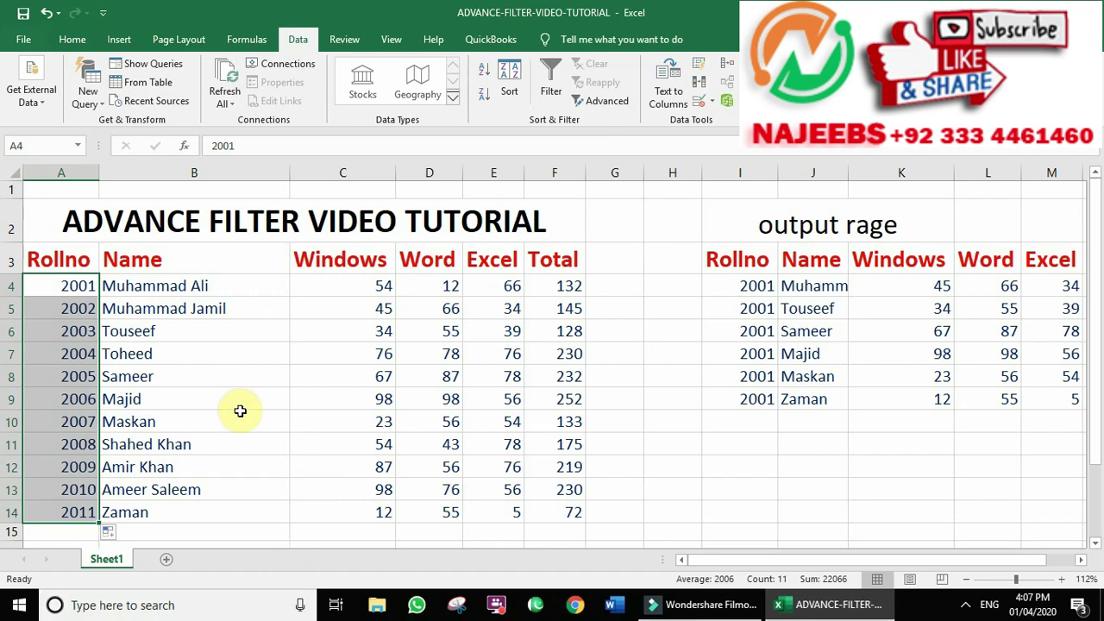
click(180, 329)
- Copy the 2002 record in A5:F5 over row 6, replacing the 2003 record
mouse_move(78, 312)
mouse_down()
mouse_move(555, 309)
mouse_move(527, 309)
mouse_up()
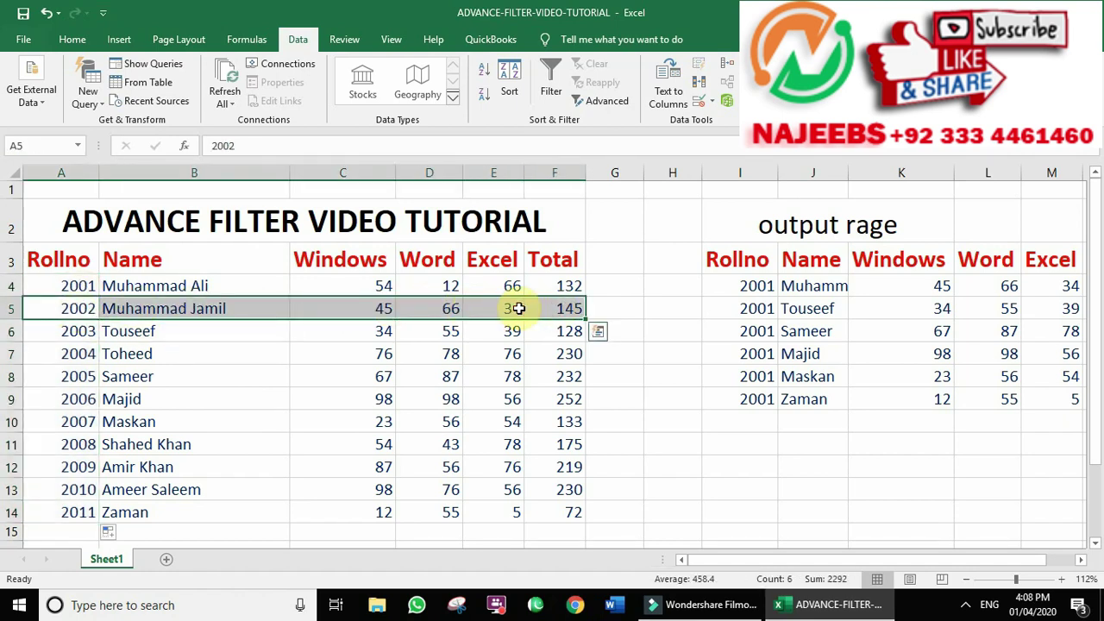
key(ctrl+c)
key(Down)
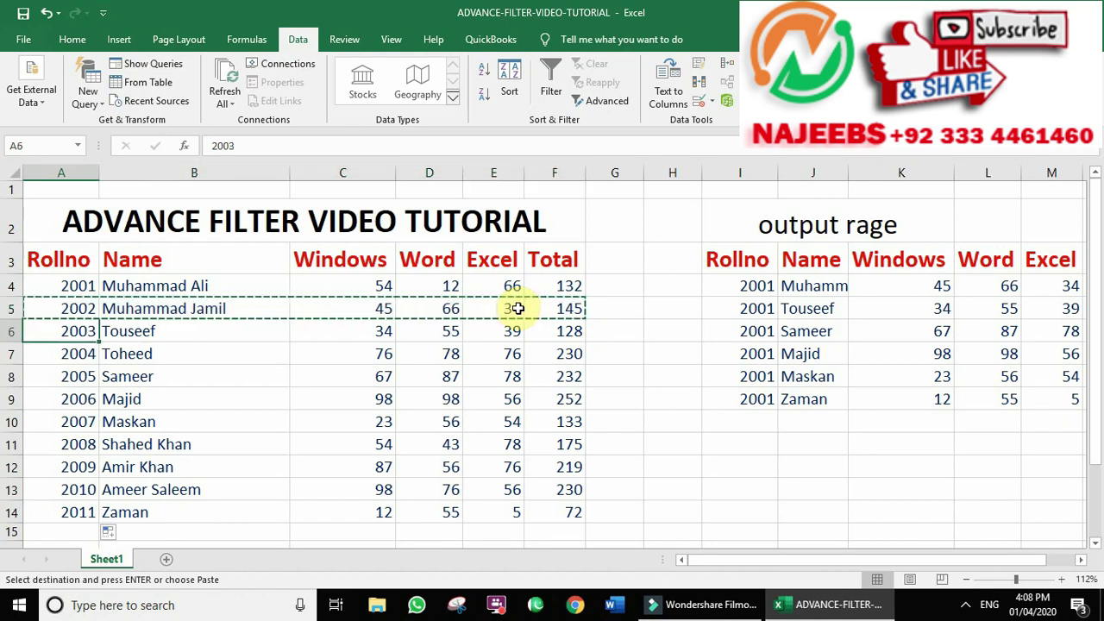
key(Return)
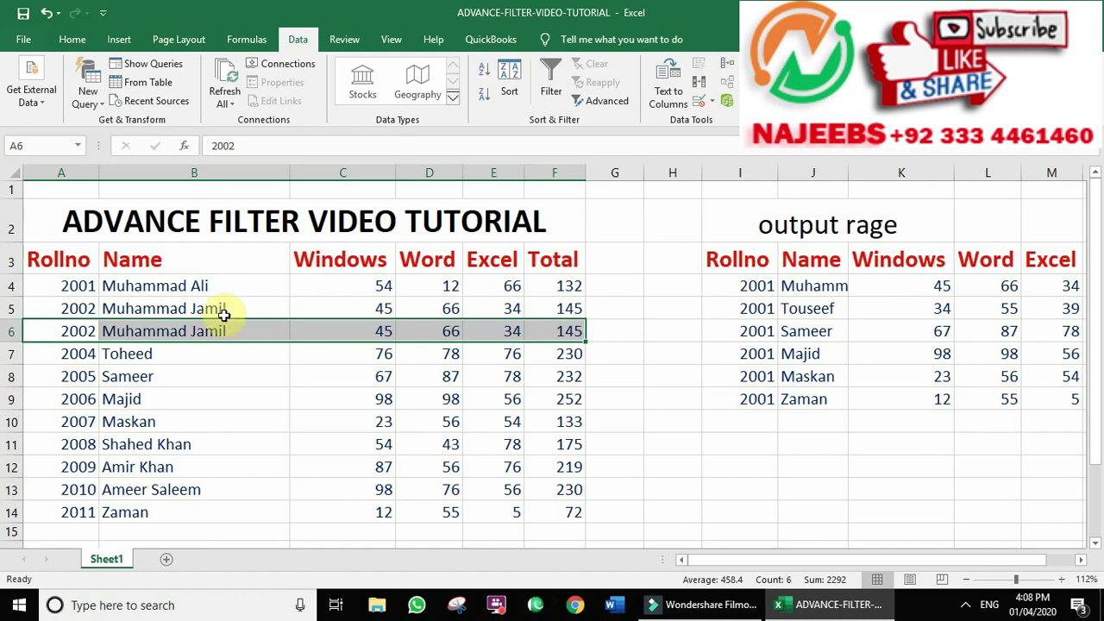
scroll(215, 320, down, 4)
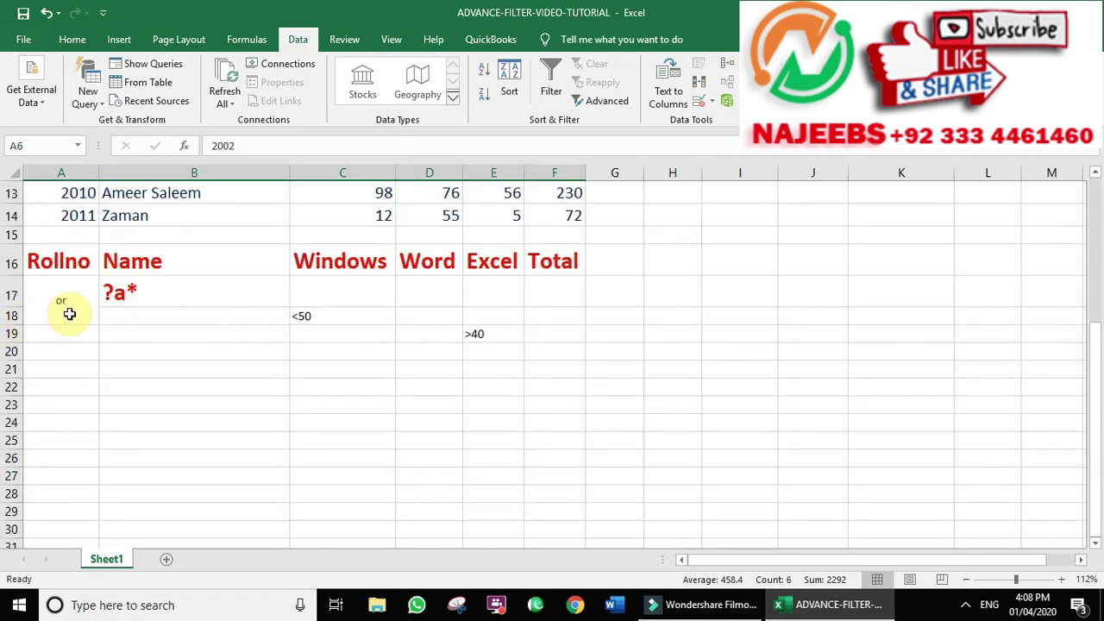
- Clear the old criteria values and unmerge the Rollno criteria cells A17:A18
drag(65, 302, 533, 341)
key(Delete)
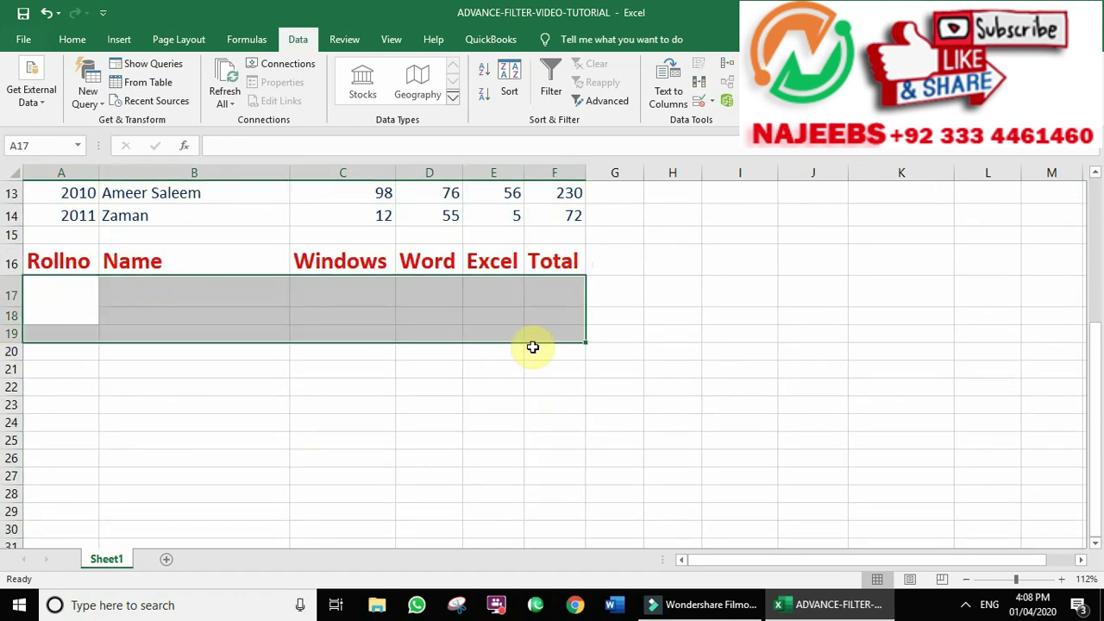
click(69, 318)
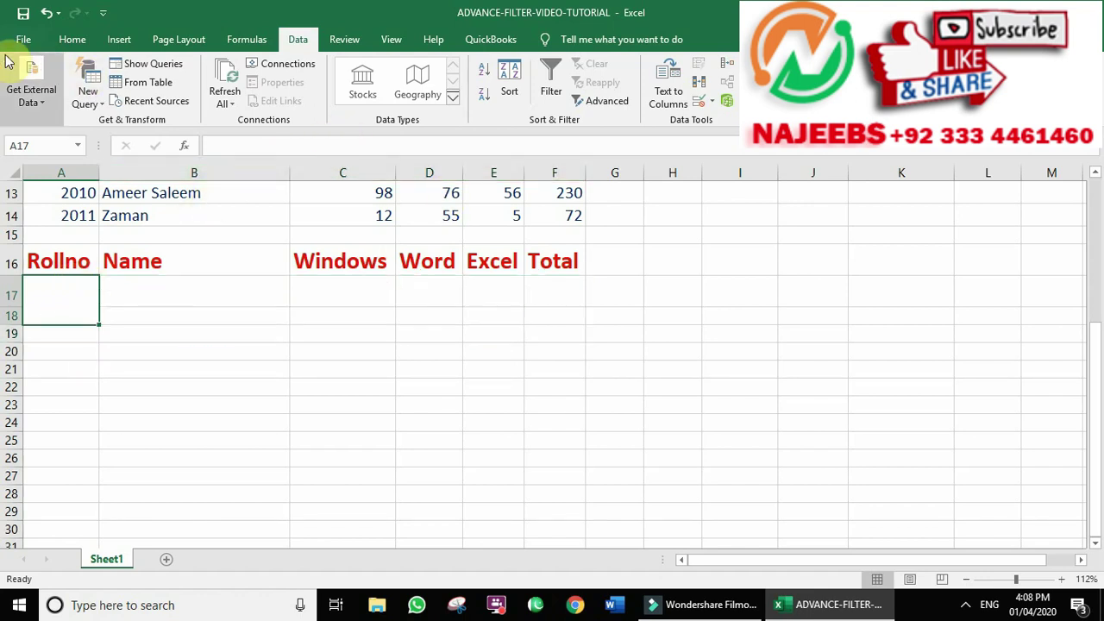
click(87, 43)
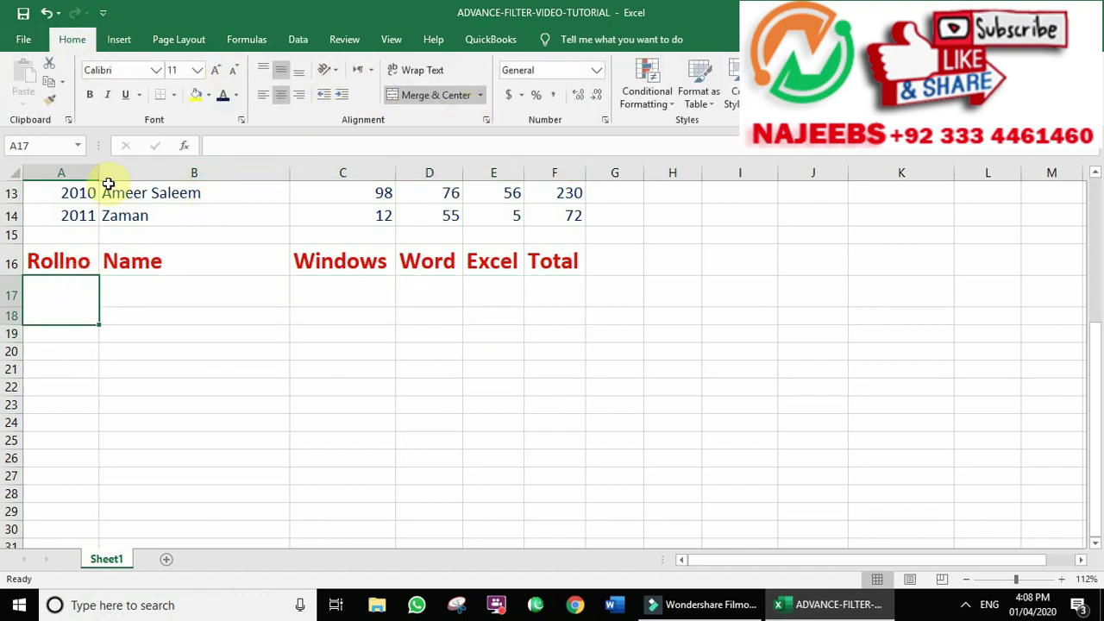
click(423, 94)
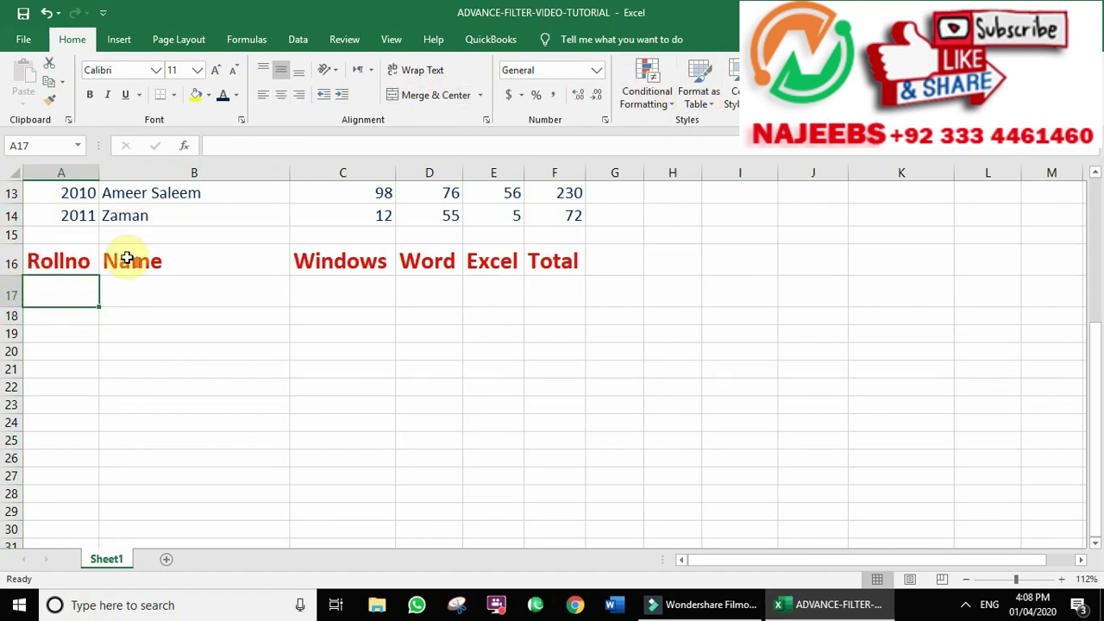
- Enter =2002 as the Rollno criterion in cell A17
scroll(115, 253, up, 4)
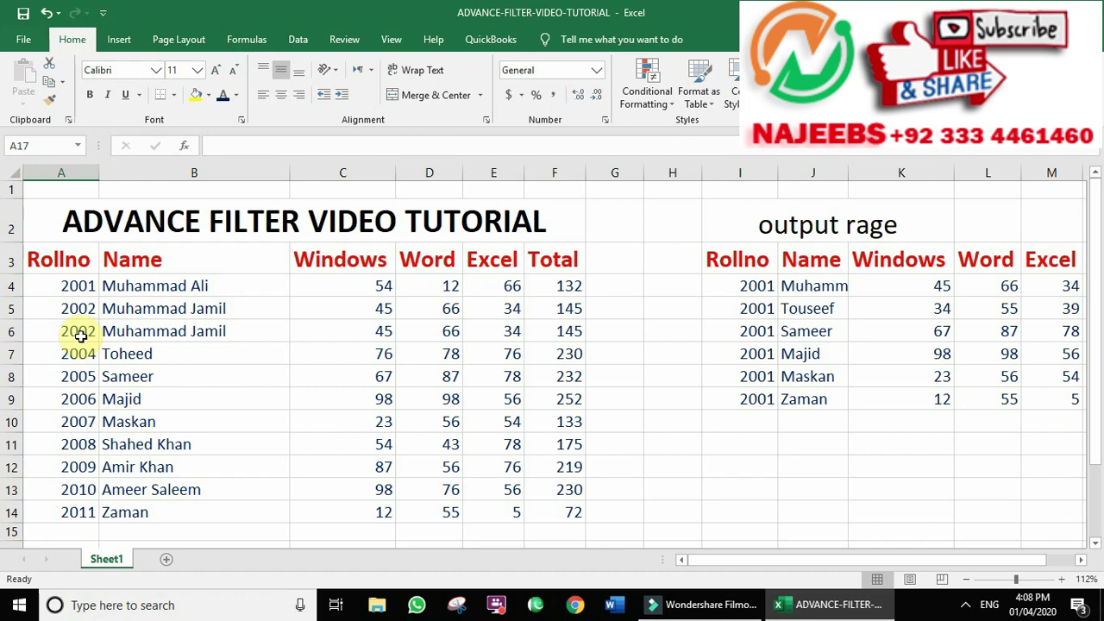
scroll(76, 328, down, 2)
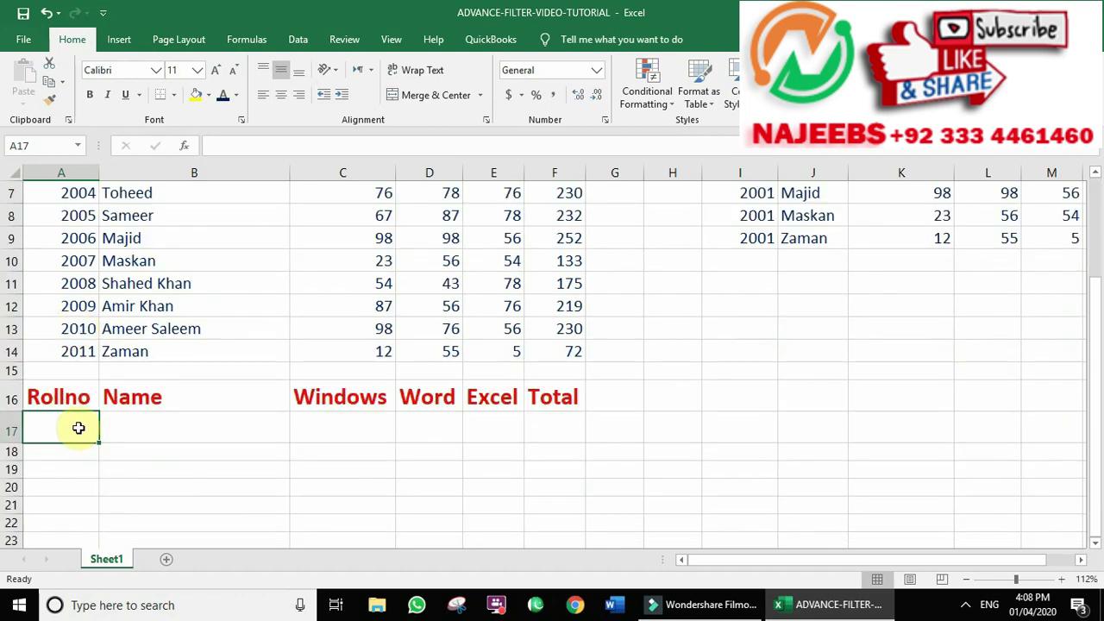
text(2002)
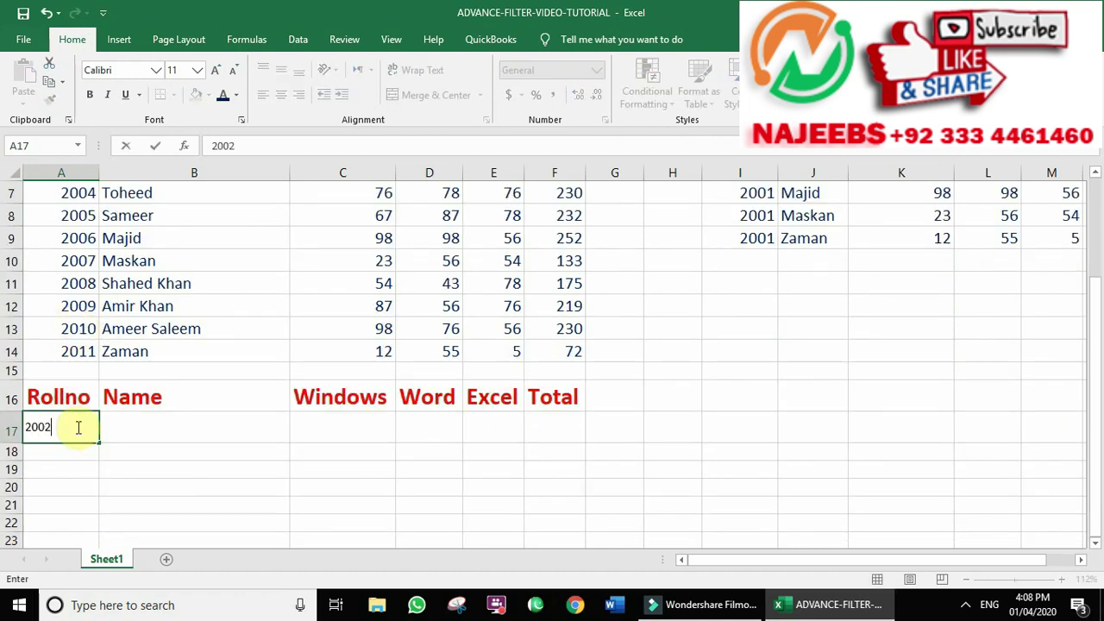
key(BackSpace)
key(BackSpace)
key(BackSpace)
key(BackSpace)
text(=2002)
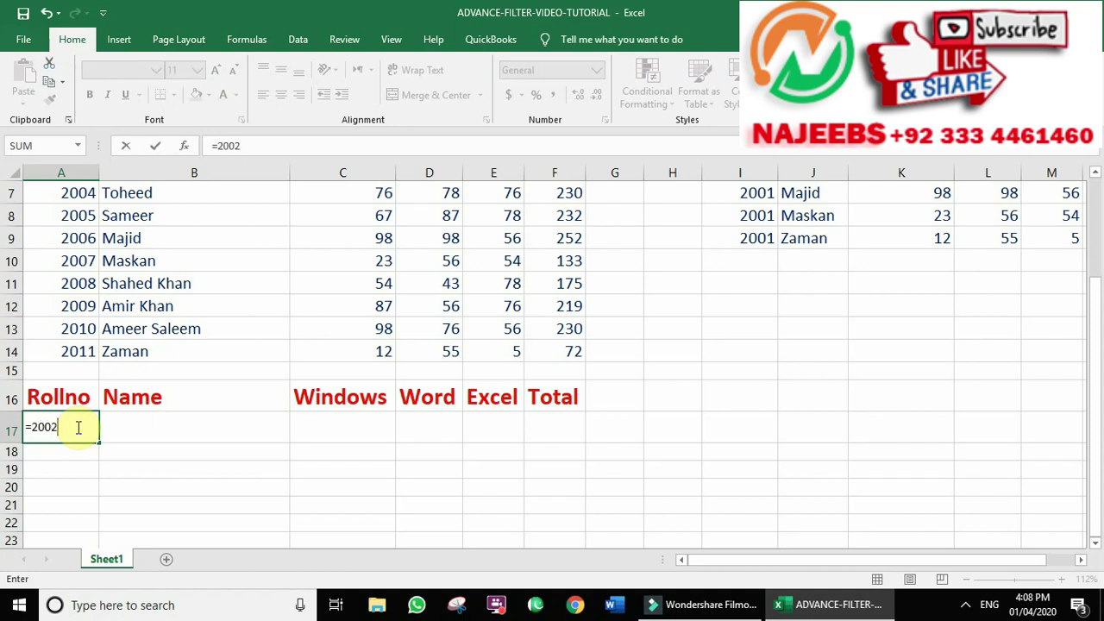
key(Return)
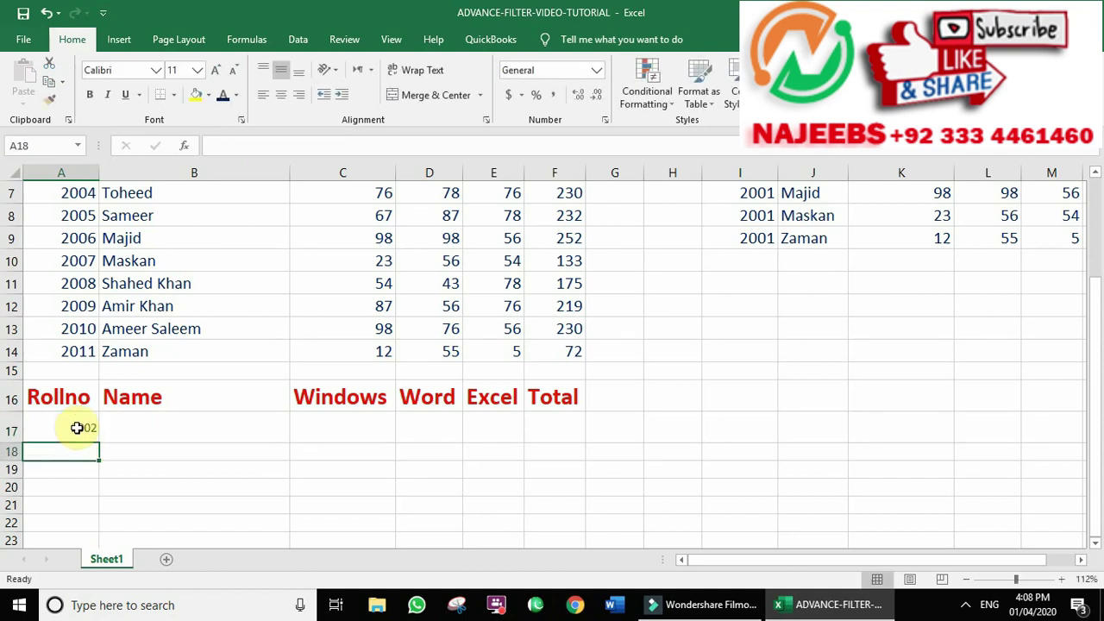
click(77, 428)
scroll(283, 288, up, 2)
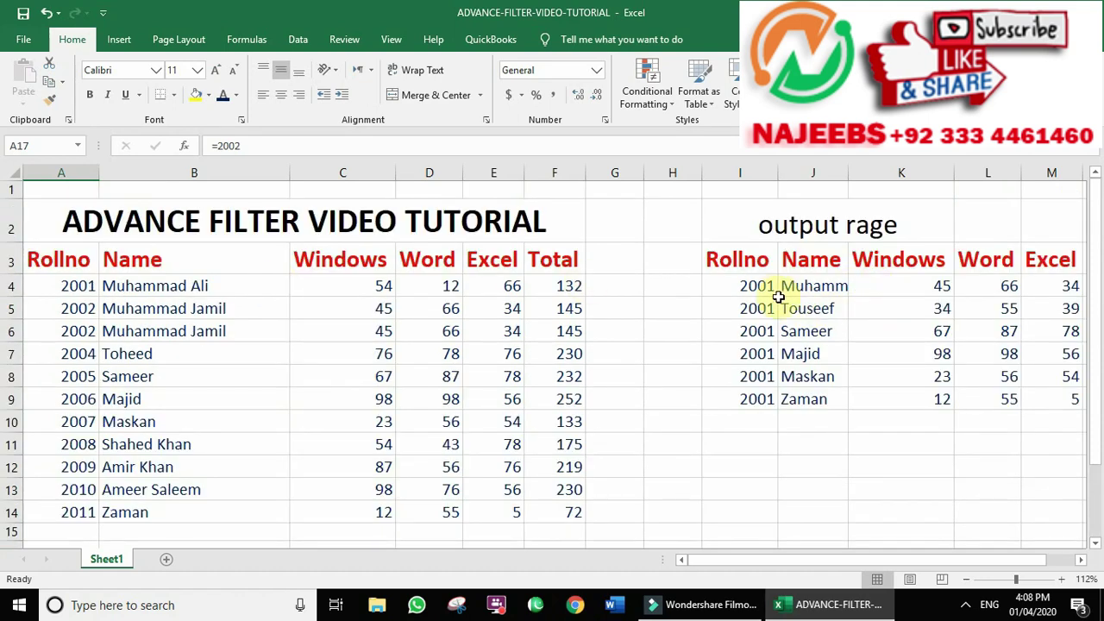
drag(751, 285, 1002, 476)
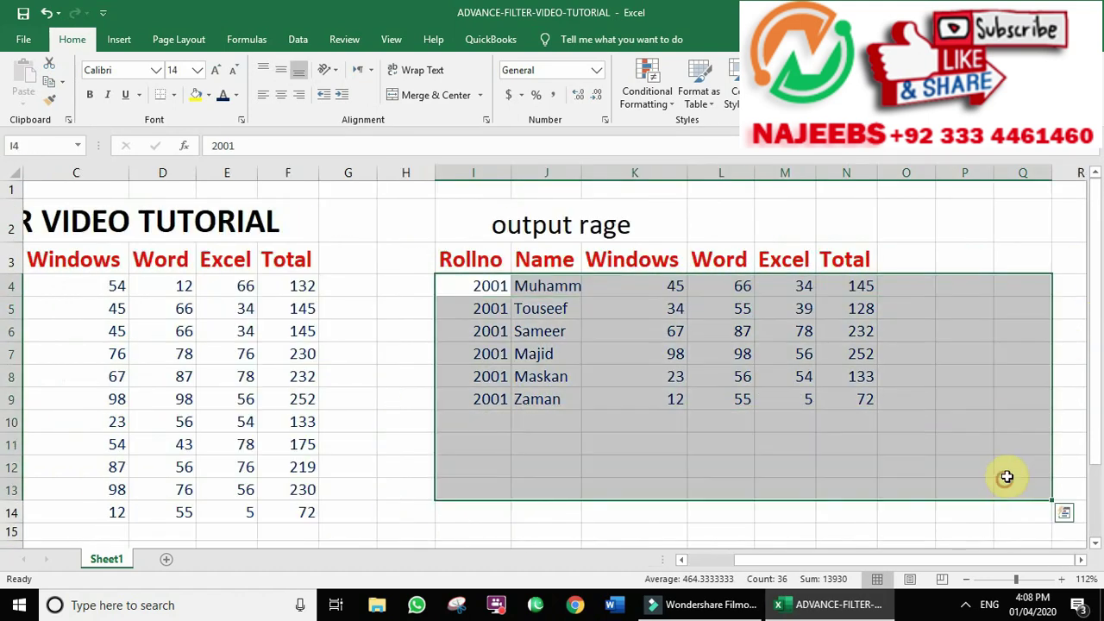
- Delete the six earlier filtered records from the output range under the I–N headers
key(Delete)
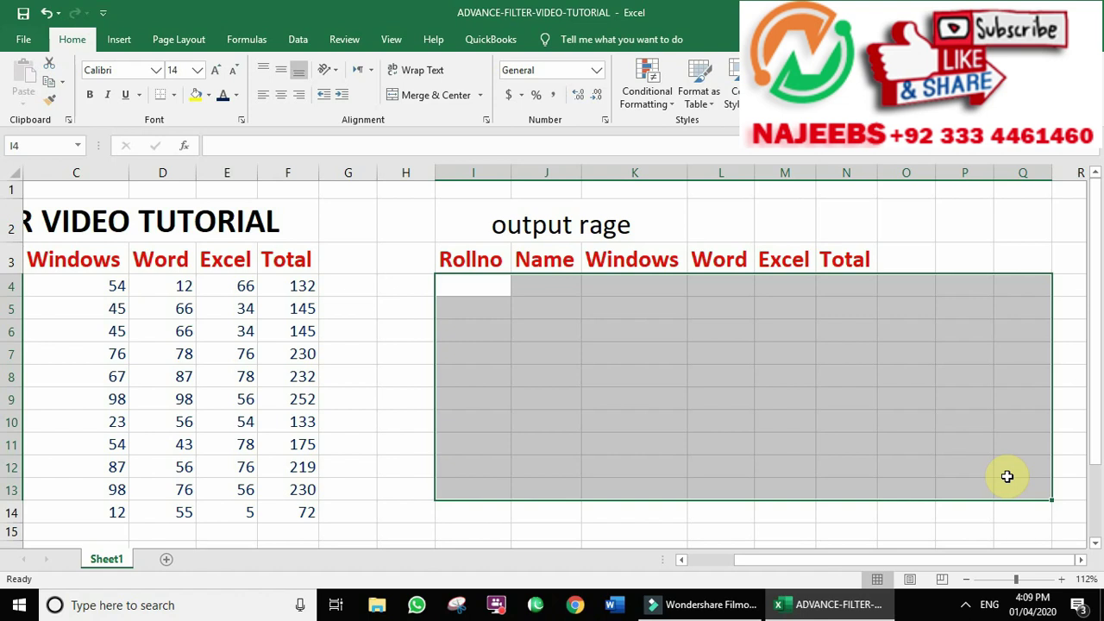
key(Left)
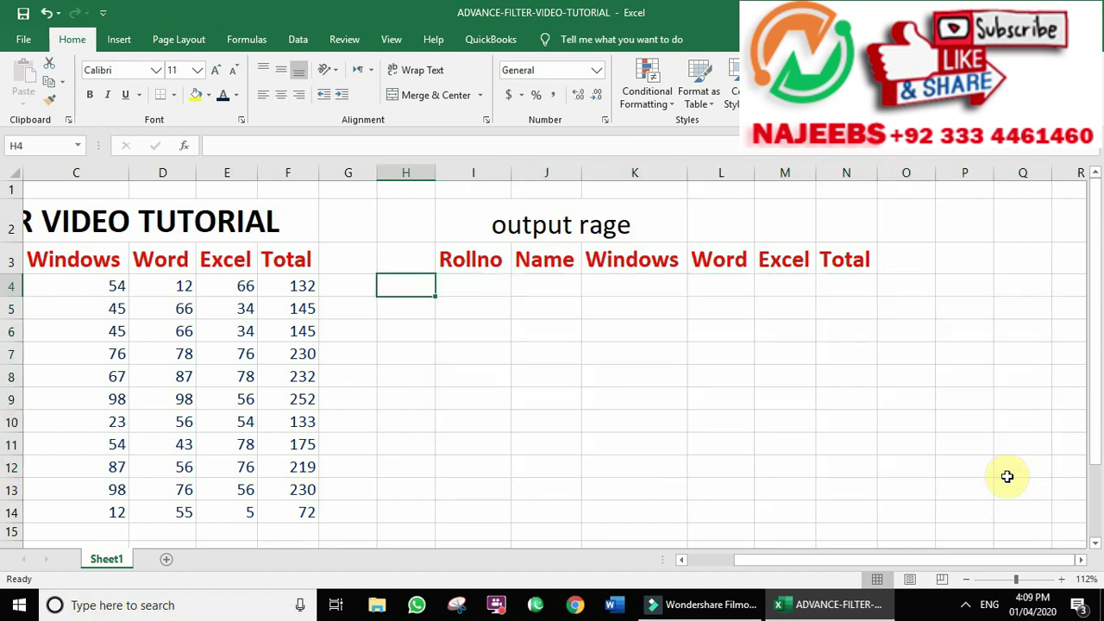
key(Home)
click(189, 344)
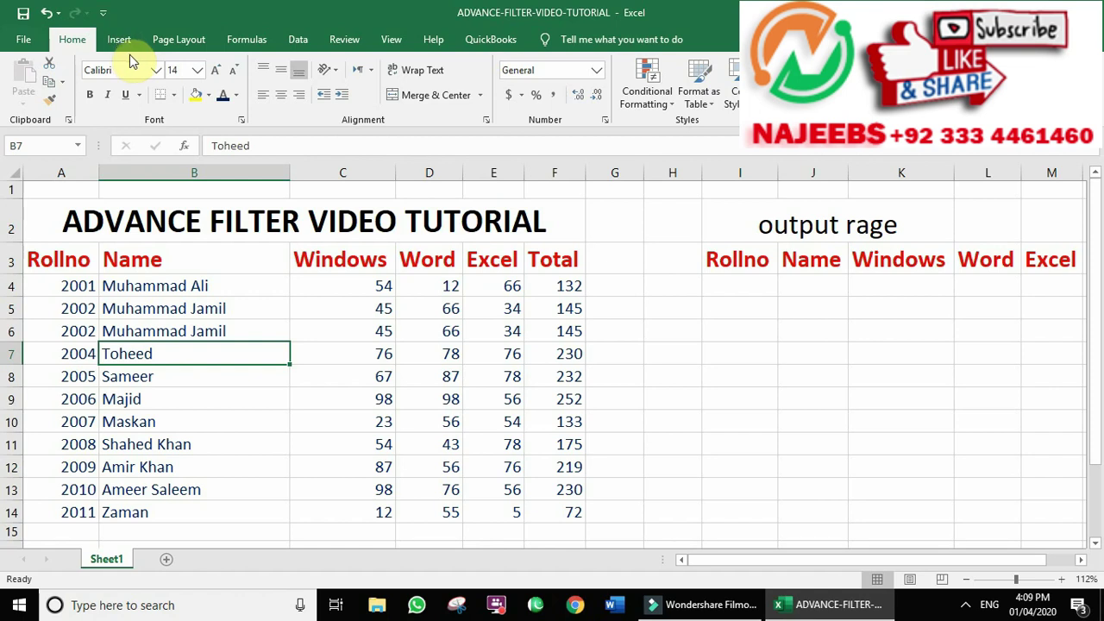
click(295, 42)
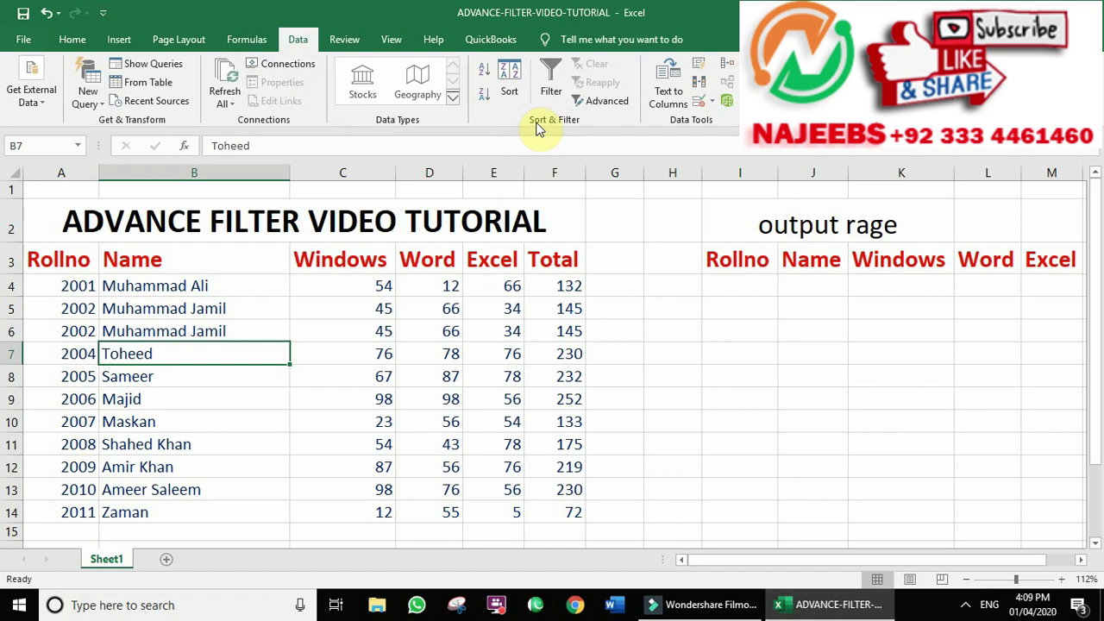
- Start an Advanced Filter copying to another location with criteria range A16:A17
click(607, 100)
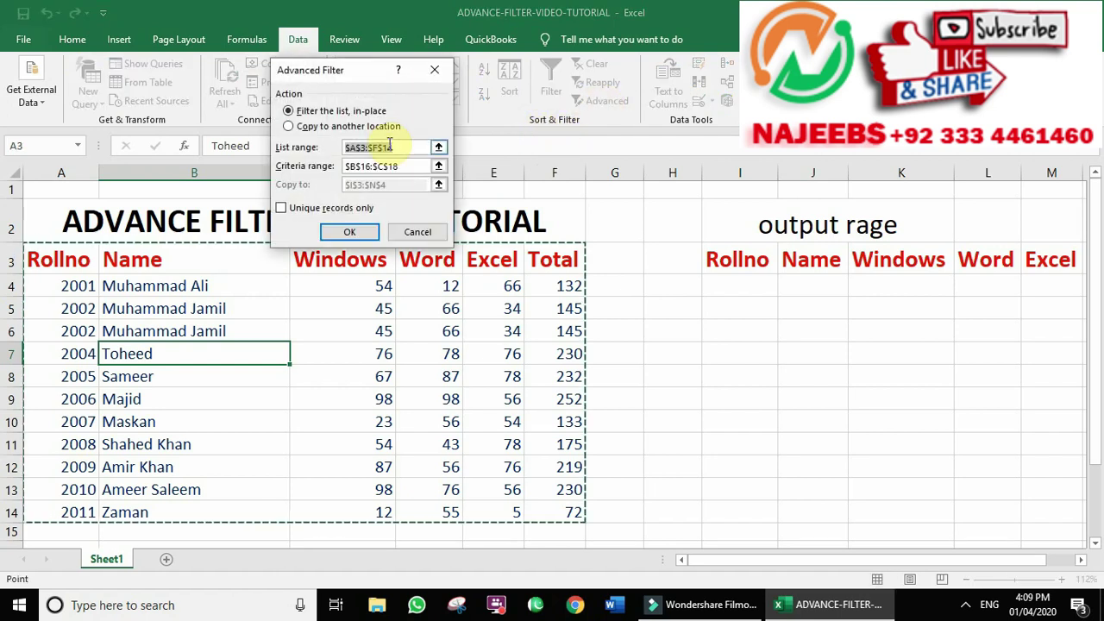
click(343, 127)
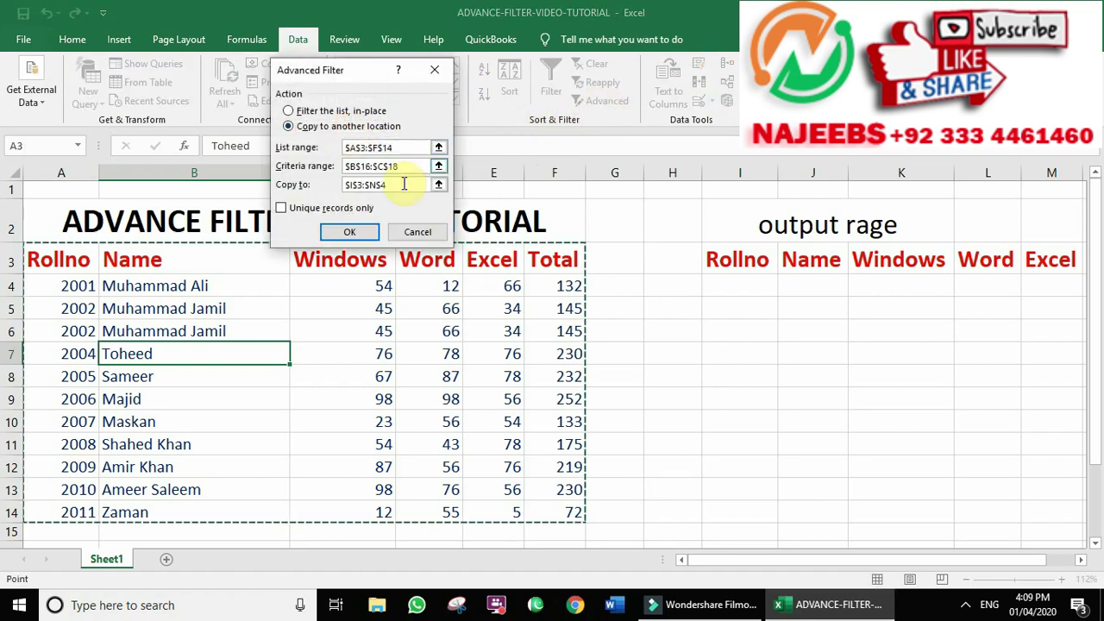
scroll(375, 246, down, 1)
scroll(375, 246, down, 2)
click(404, 166)
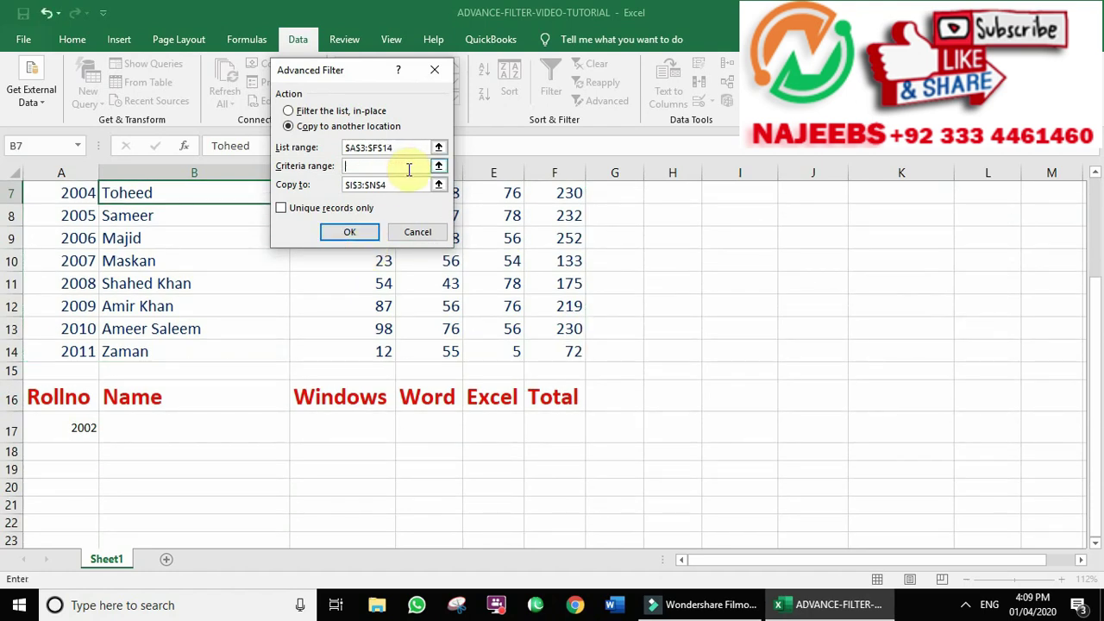
click(75, 403)
drag(75, 402, 81, 426)
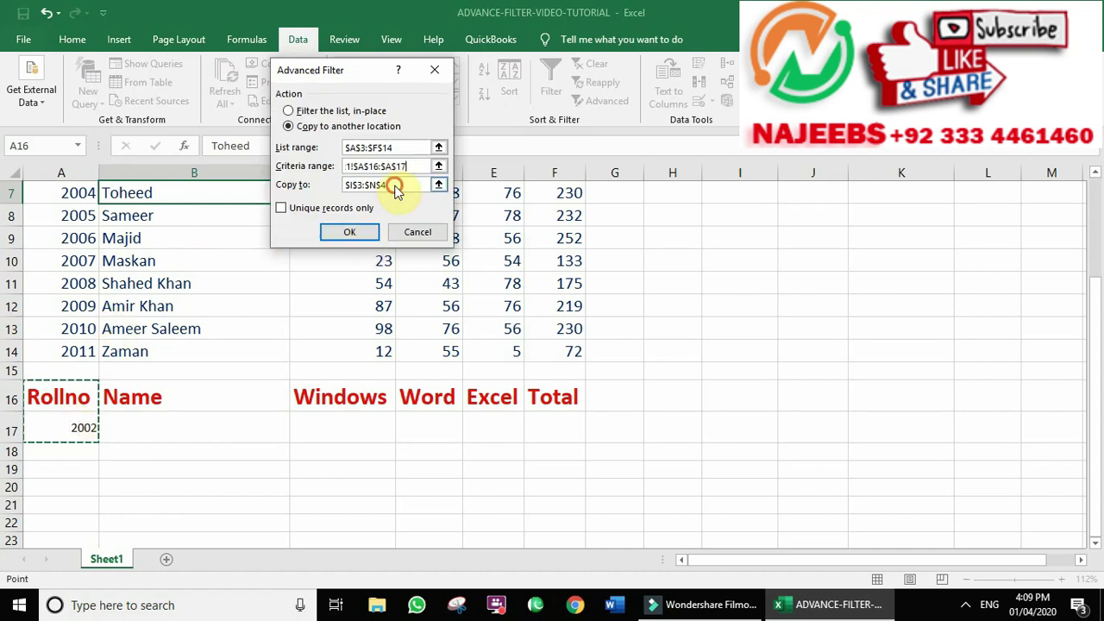
- Run it to I3:N4 without unique records, accepting the warning, giving two identical 2002 rows
click(390, 185)
click(316, 210)
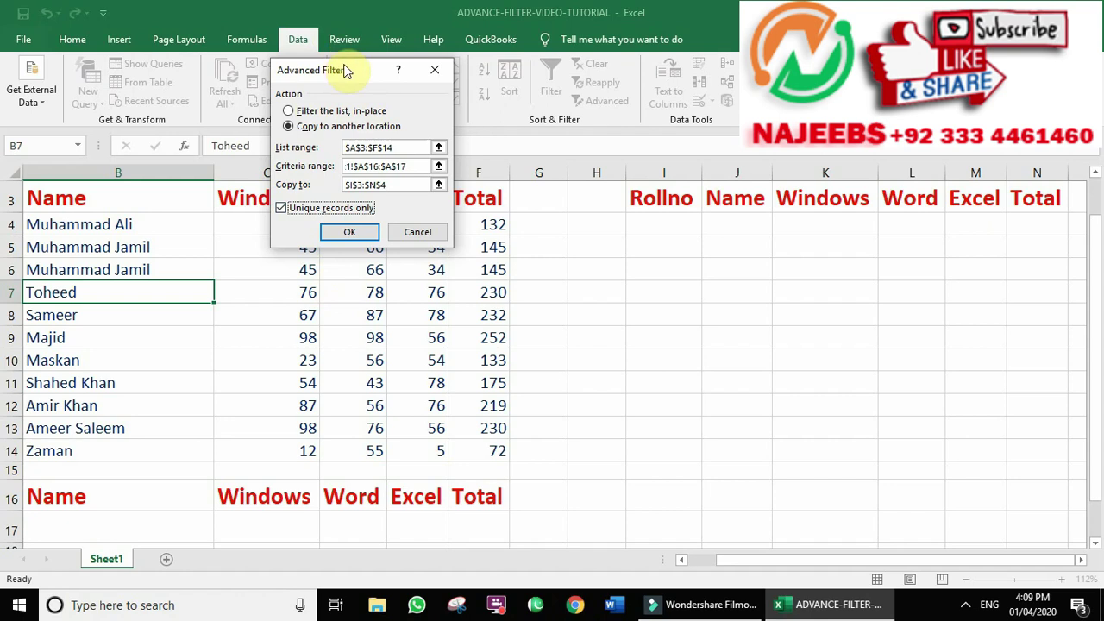
drag(344, 61, 730, 227)
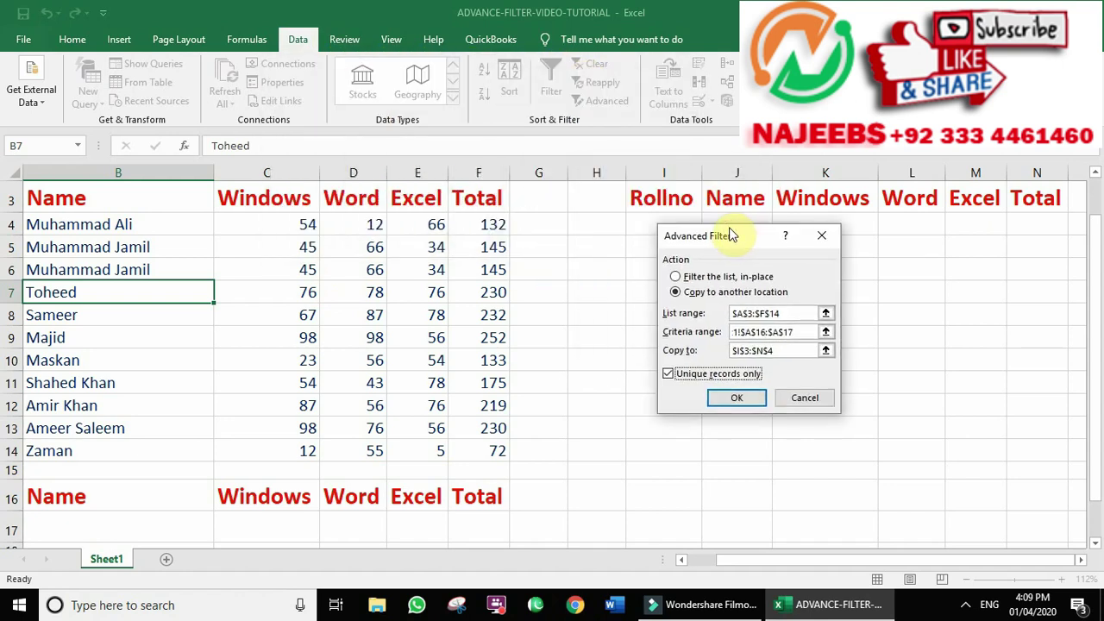
click(697, 374)
click(737, 398)
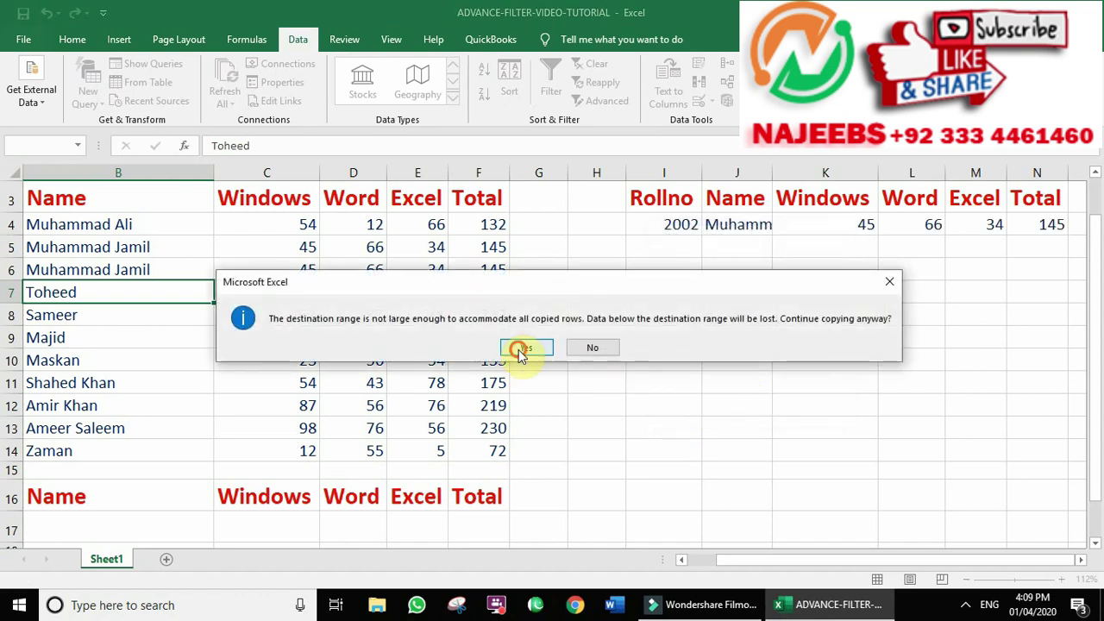
click(522, 354)
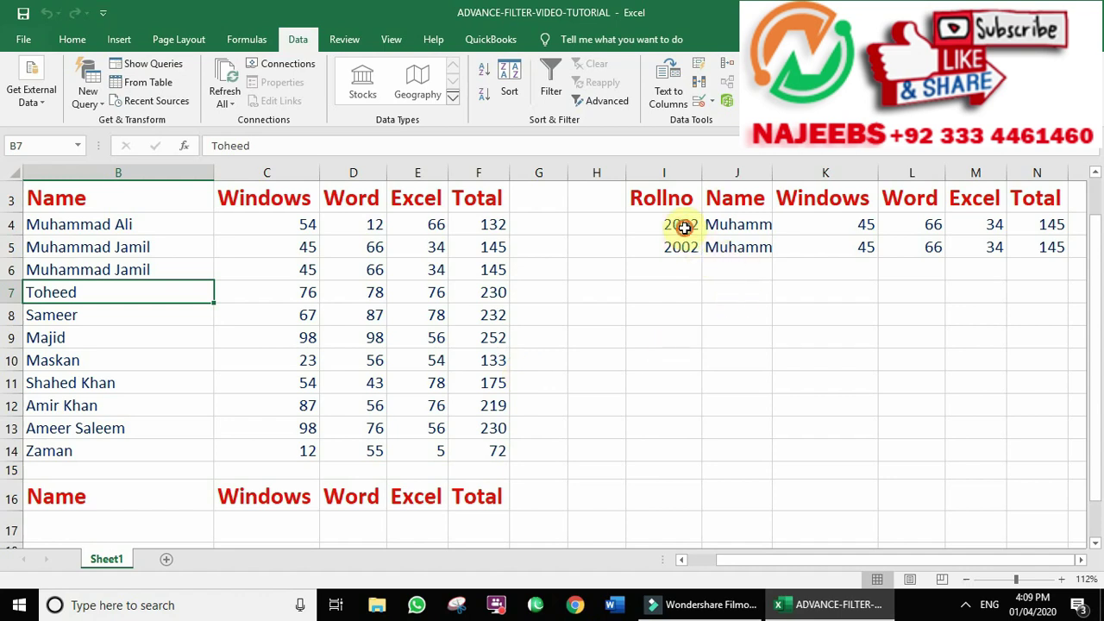
drag(684, 226, 1053, 324)
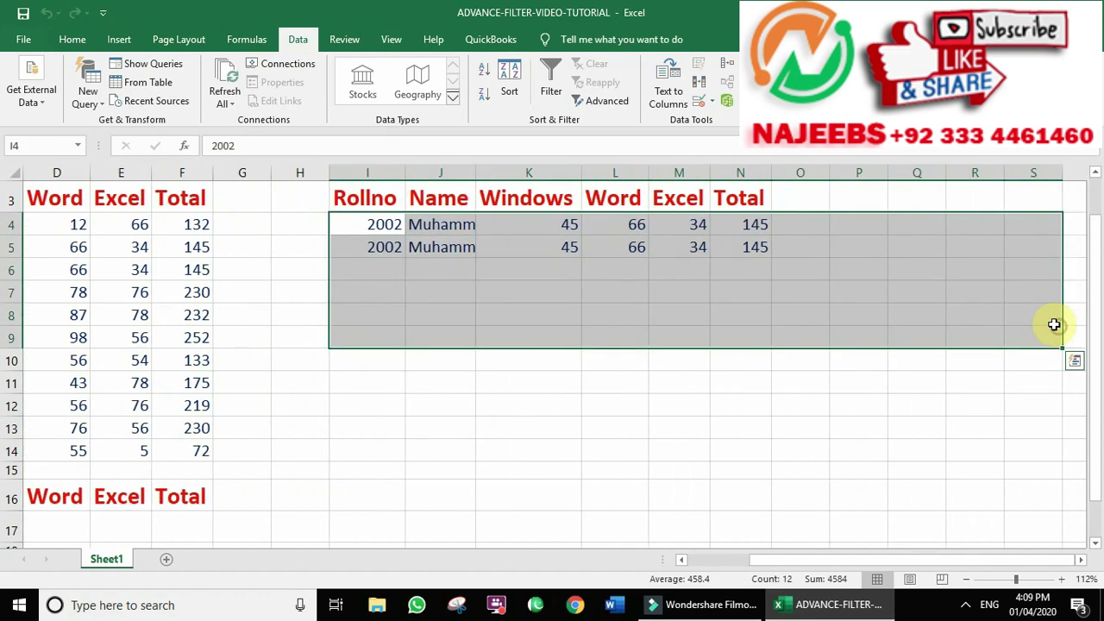
- Clear the two copied 2002 rows from the output range
key(Delete)
click(151, 268)
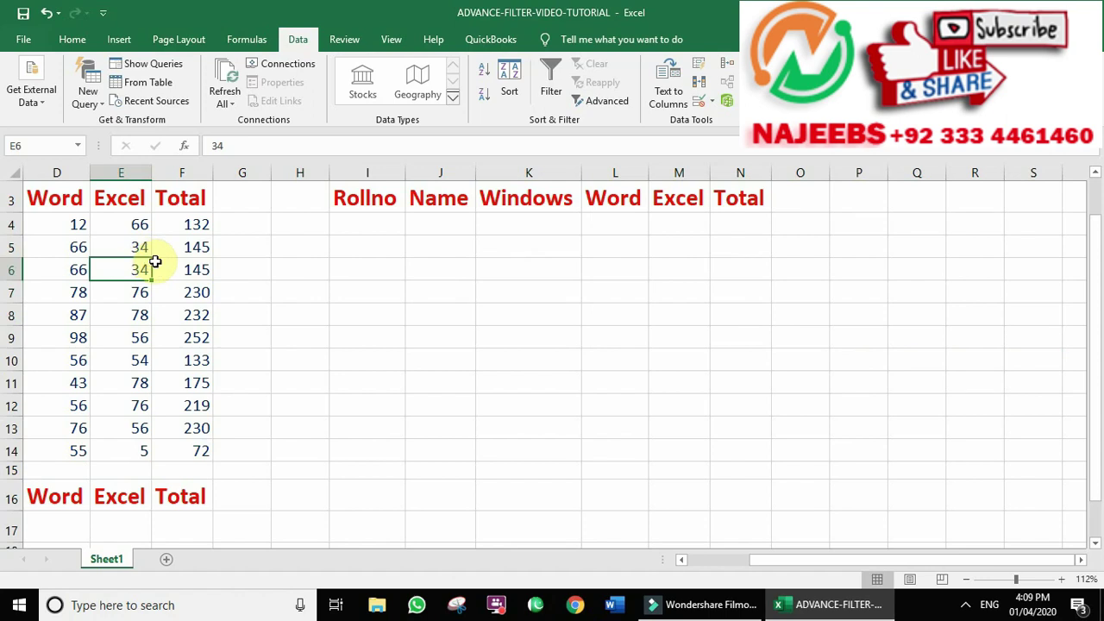
key(Left)
key(Left)
key(Left)
key(Left)
click(157, 263)
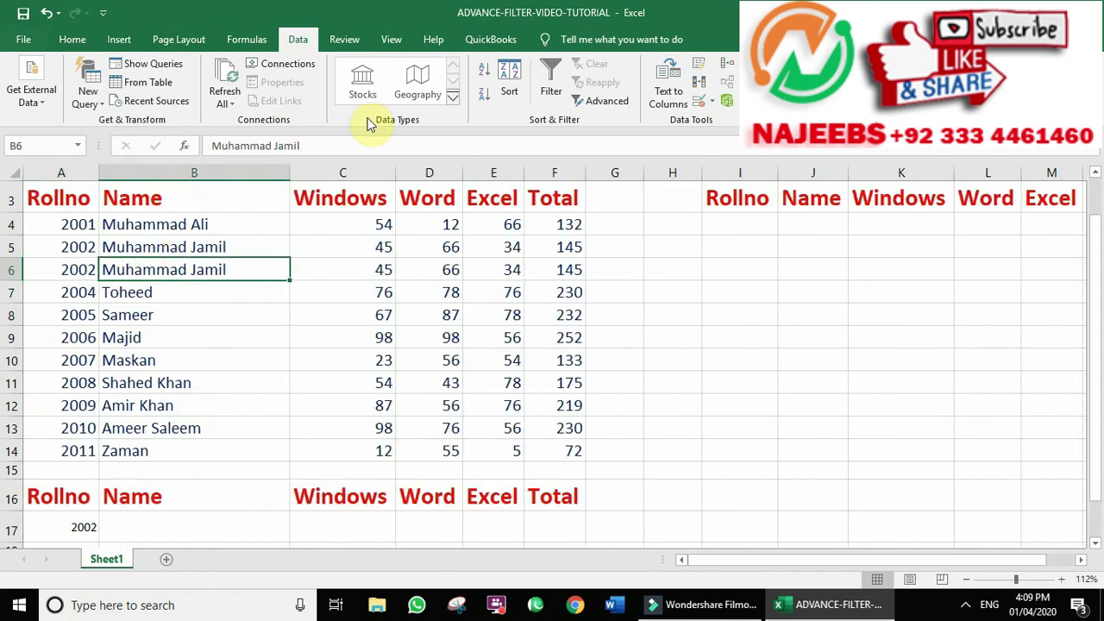
- Rerun the Advanced Filter copying to another location with Unique records only ticked
click(595, 101)
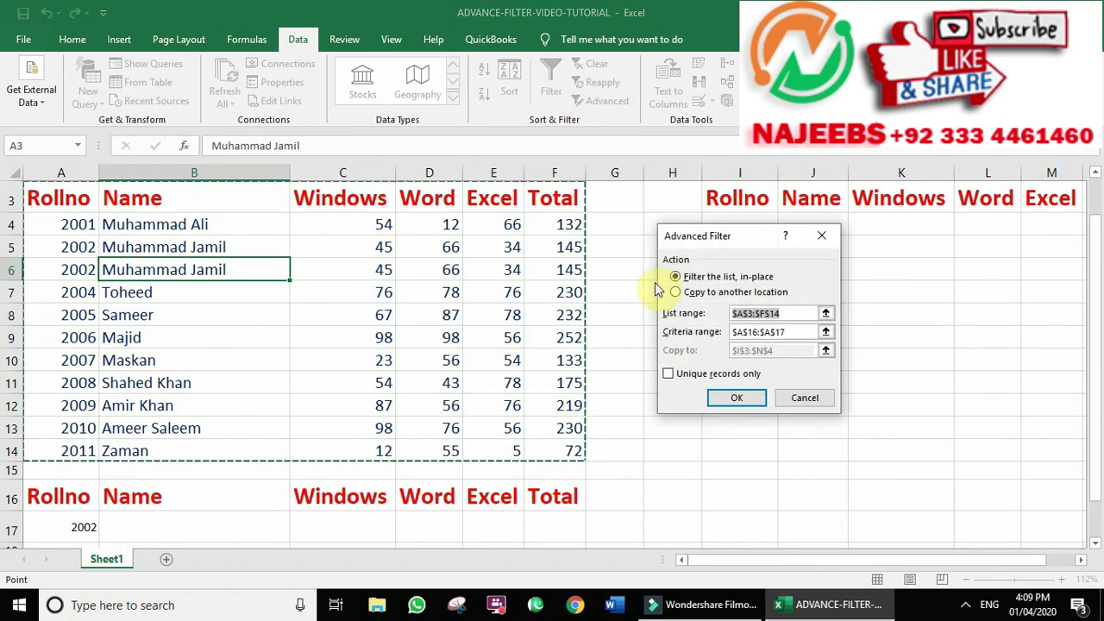
click(674, 292)
click(780, 313)
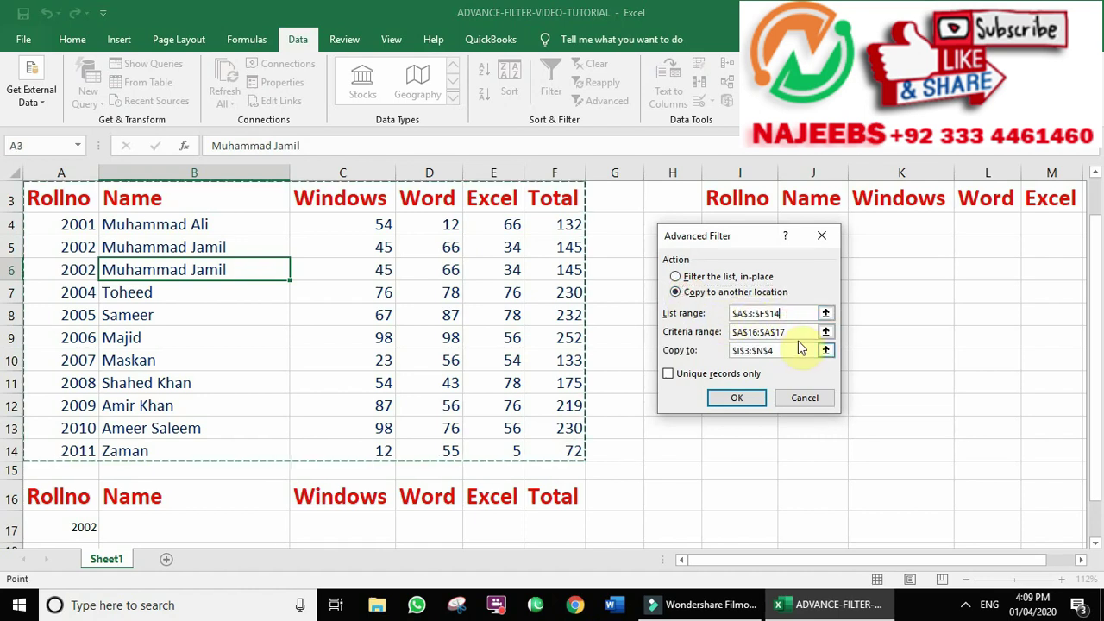
click(795, 349)
click(669, 374)
click(721, 399)
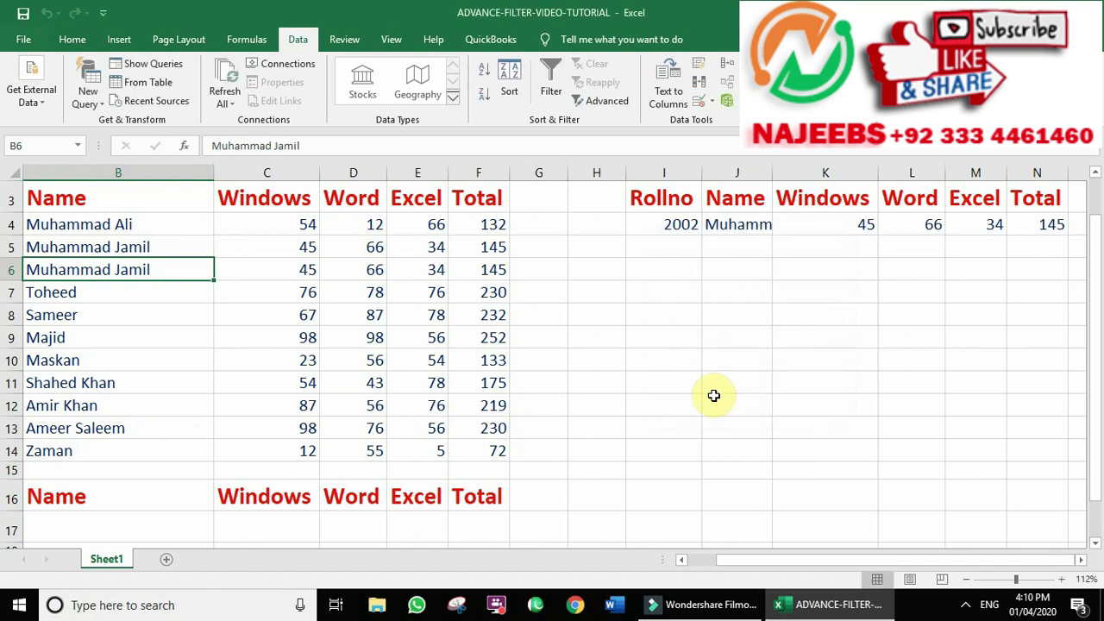
key(Up)
key(Right)
key(Right)
key(Right)
key(Right)
key(Right)
key(Right)
key(Right)
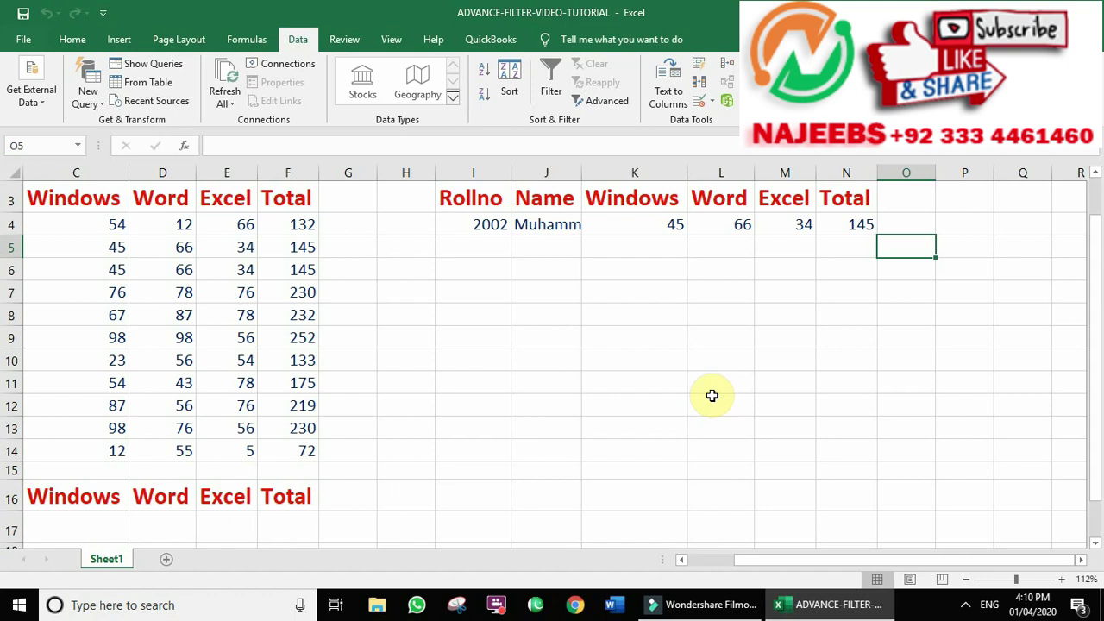
key(Left)
key(Left)
key(Left)
key(Left)
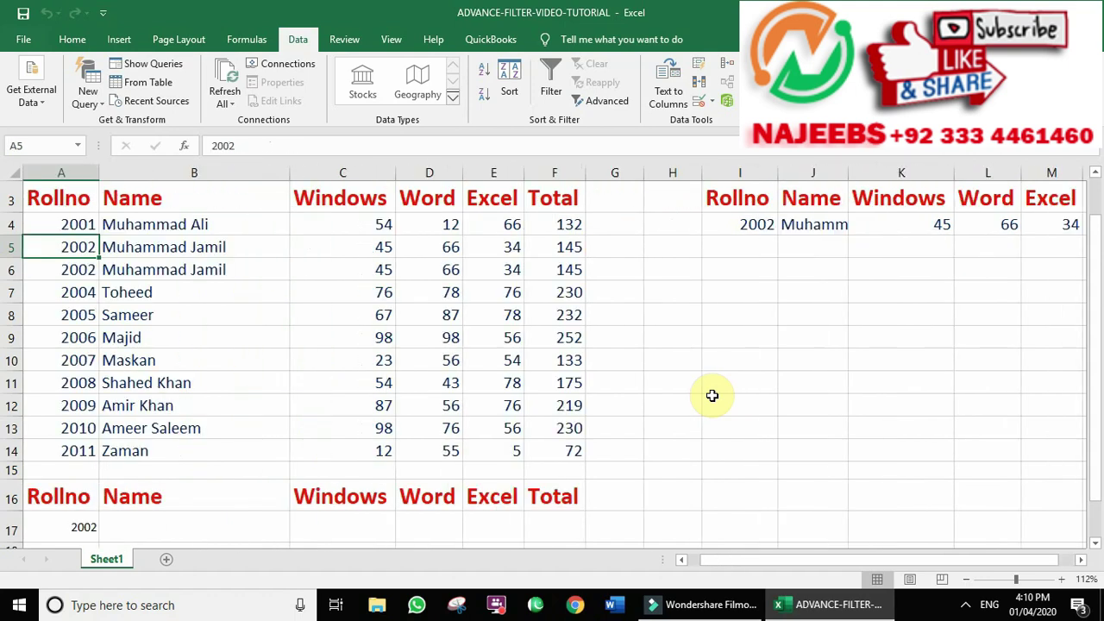